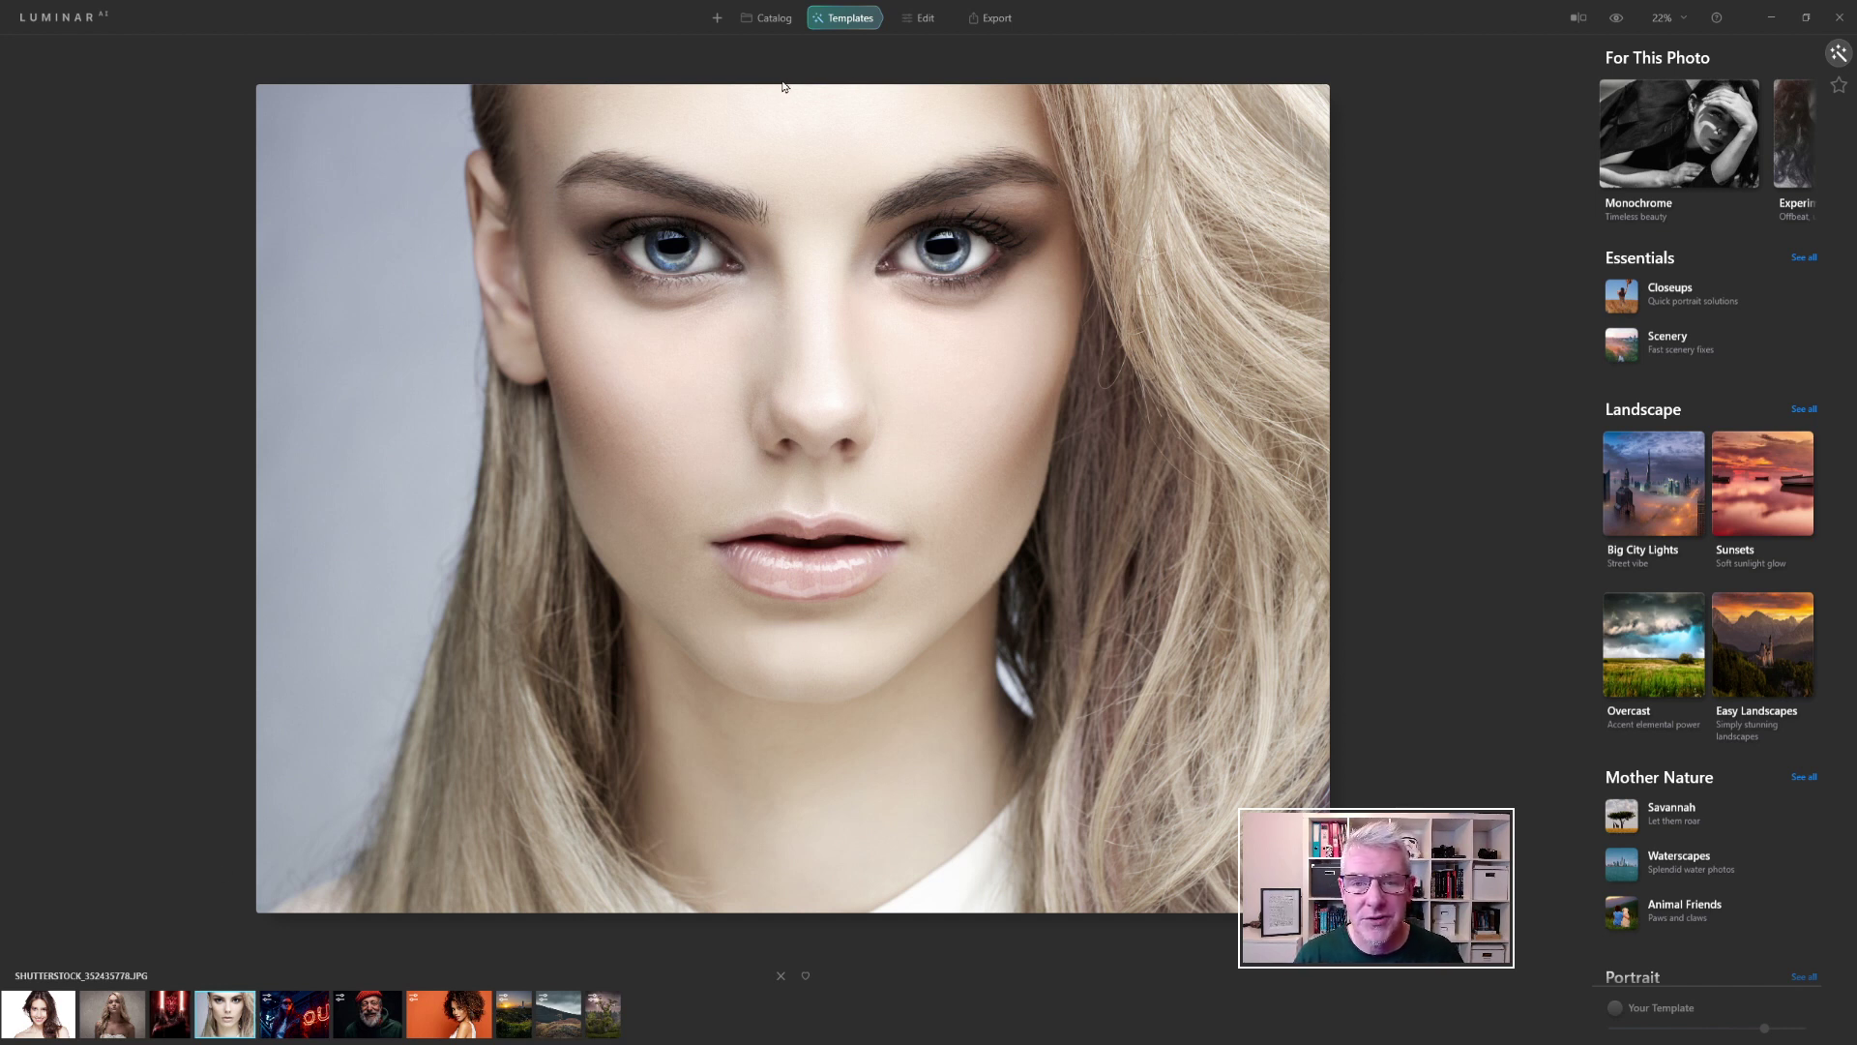
# Step: Start a Texture local mask on the blonde portrait and browse the FRAMES texture folder
pyautogui.click(919, 22)
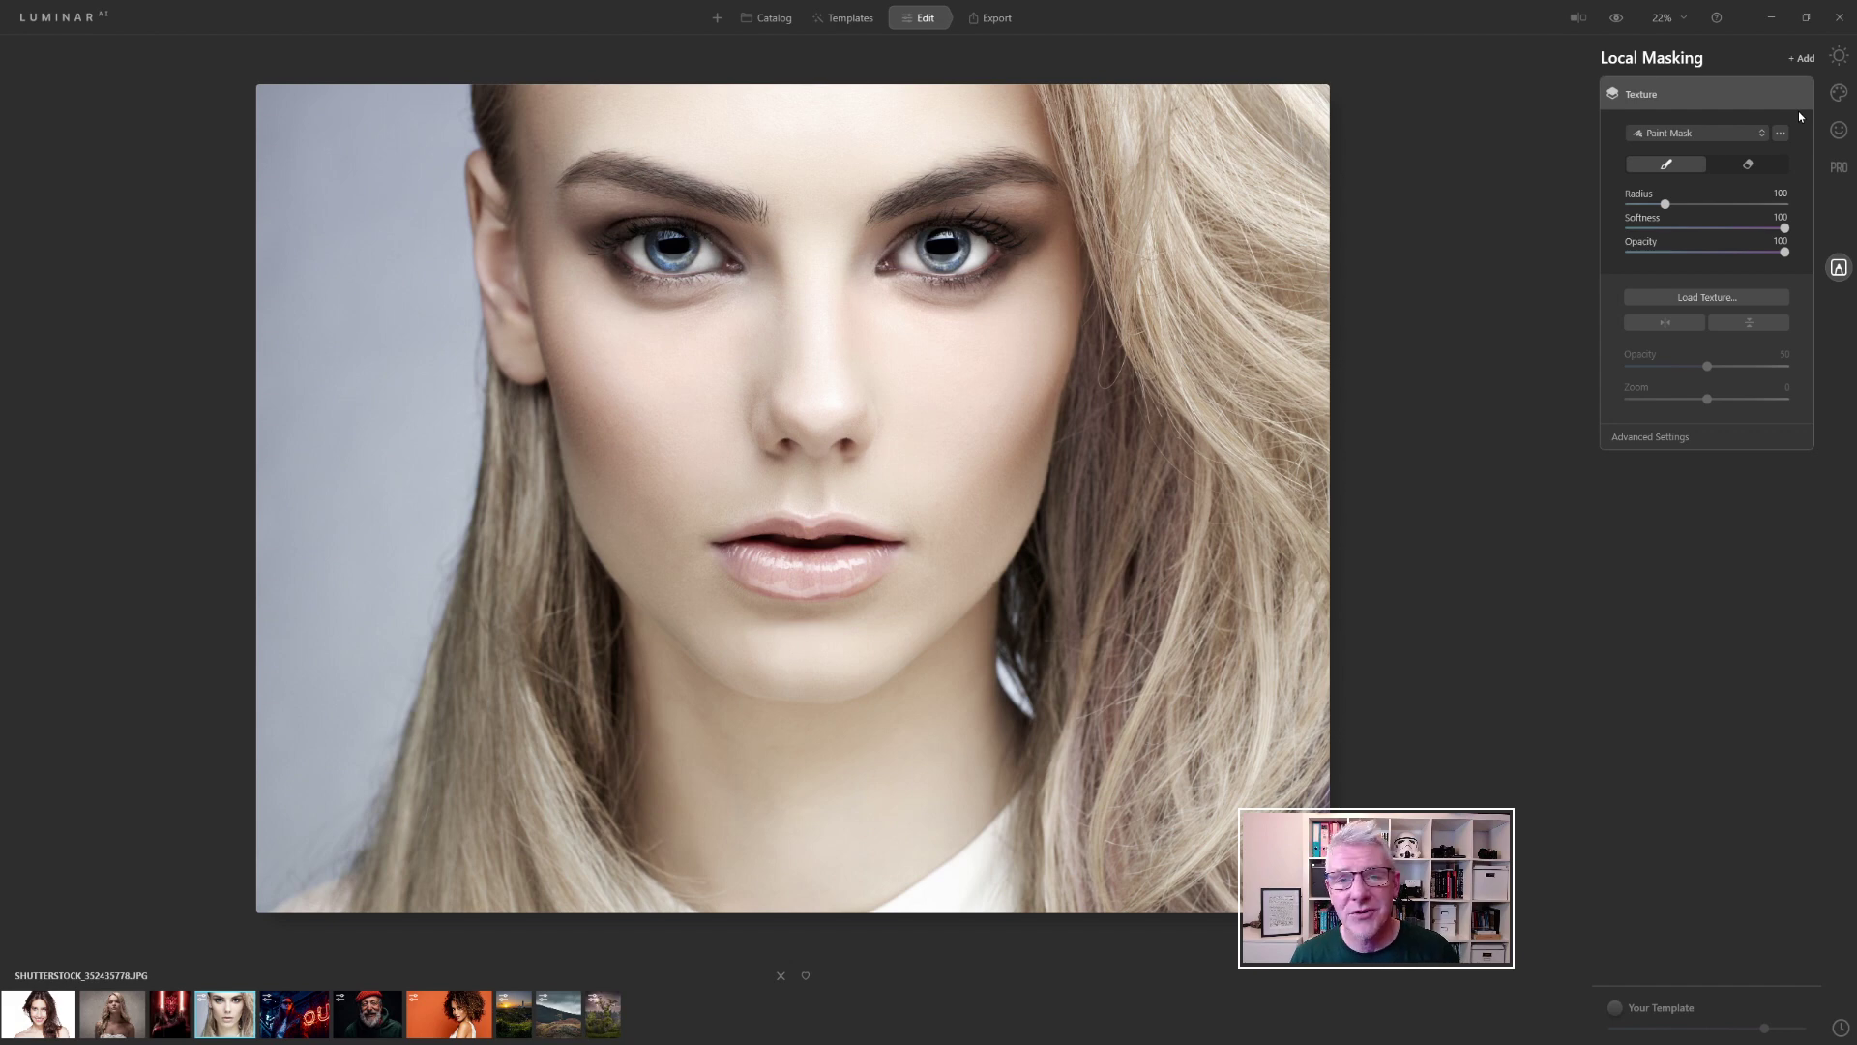
pyautogui.click(1734, 302)
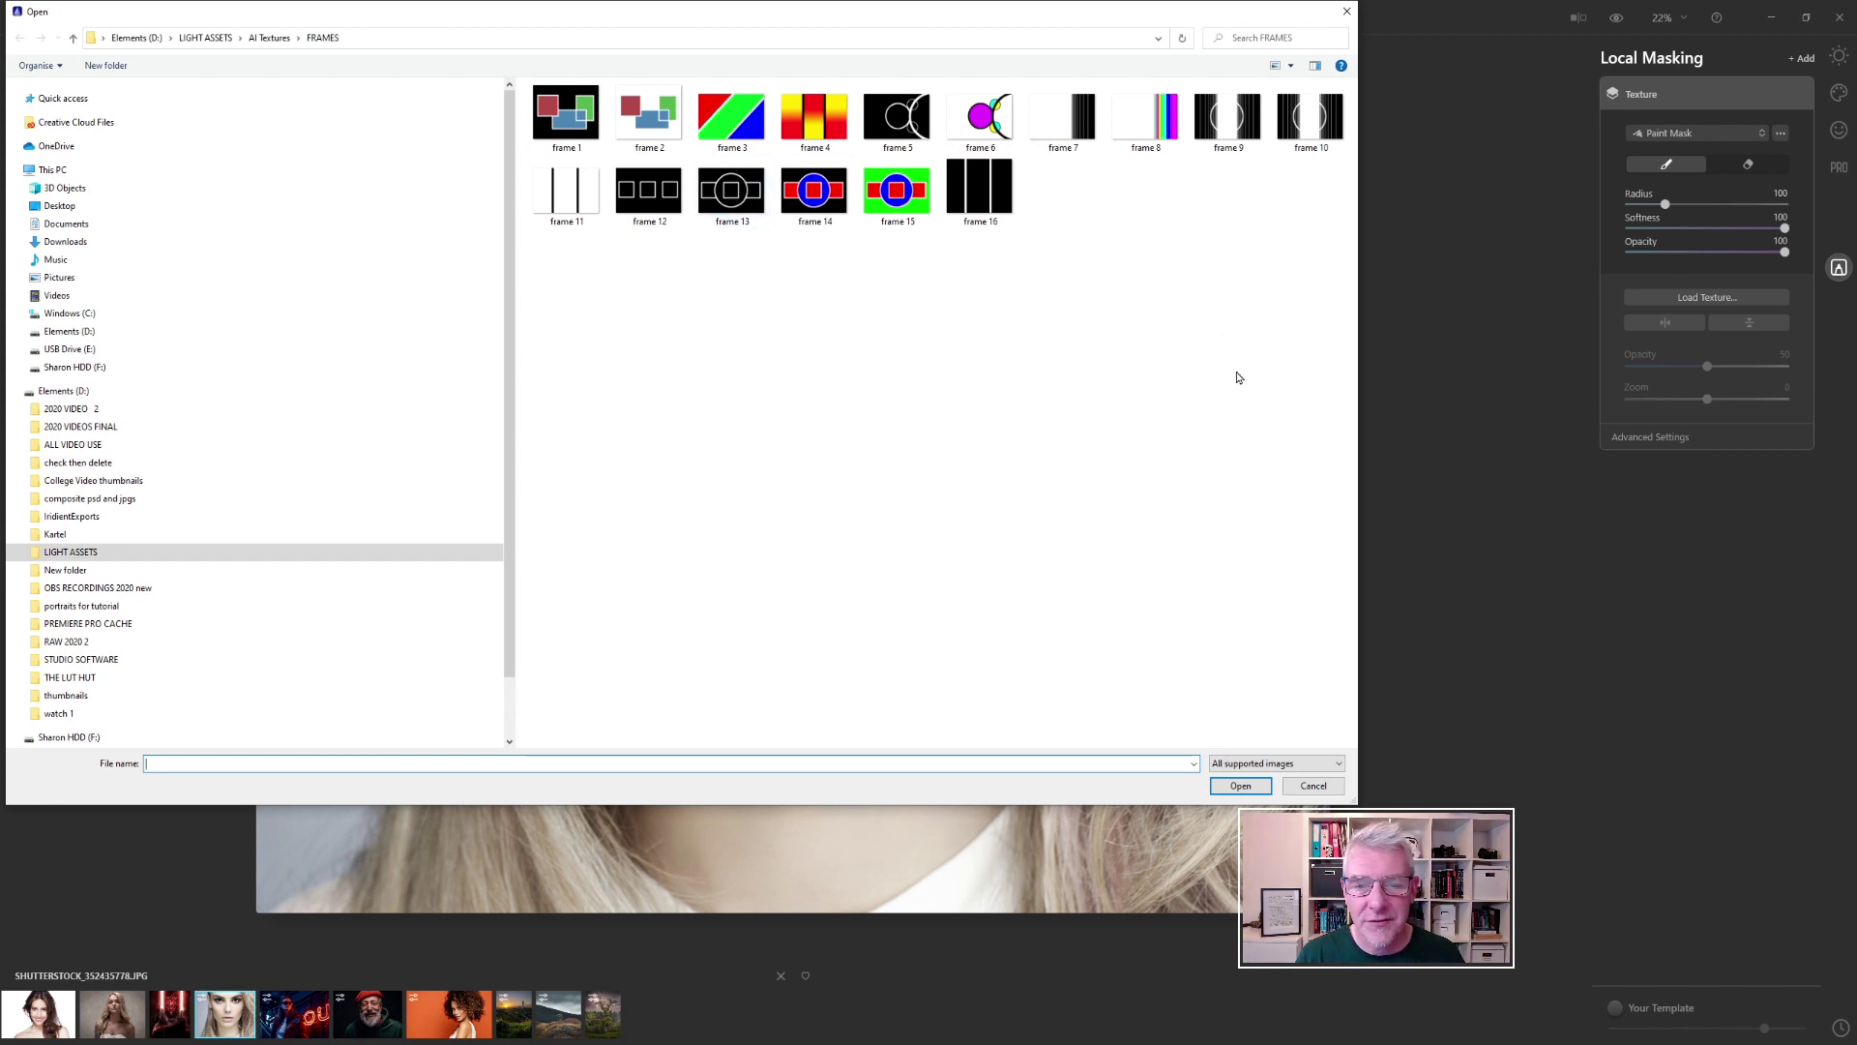
# Step: Load the frame 1 coloured-rectangles texture onto the blonde portrait
pyautogui.click(572, 110)
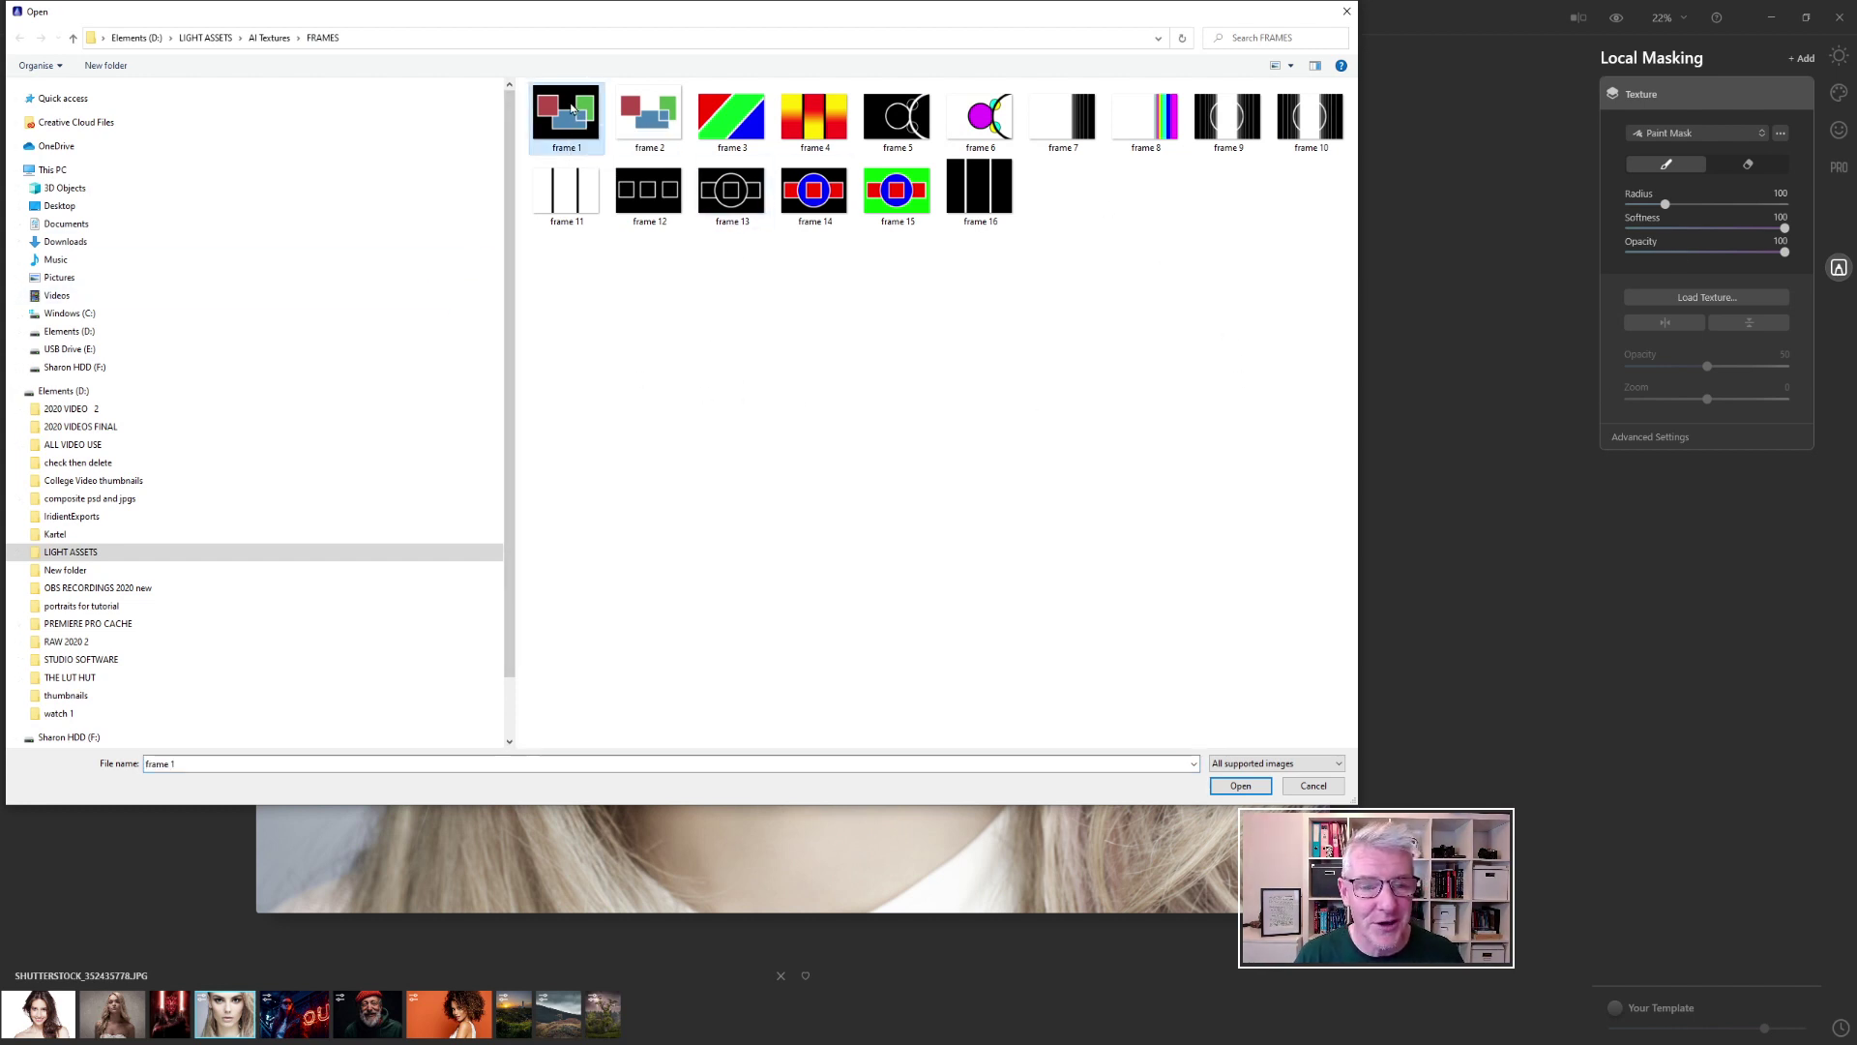
pyautogui.click(1240, 785)
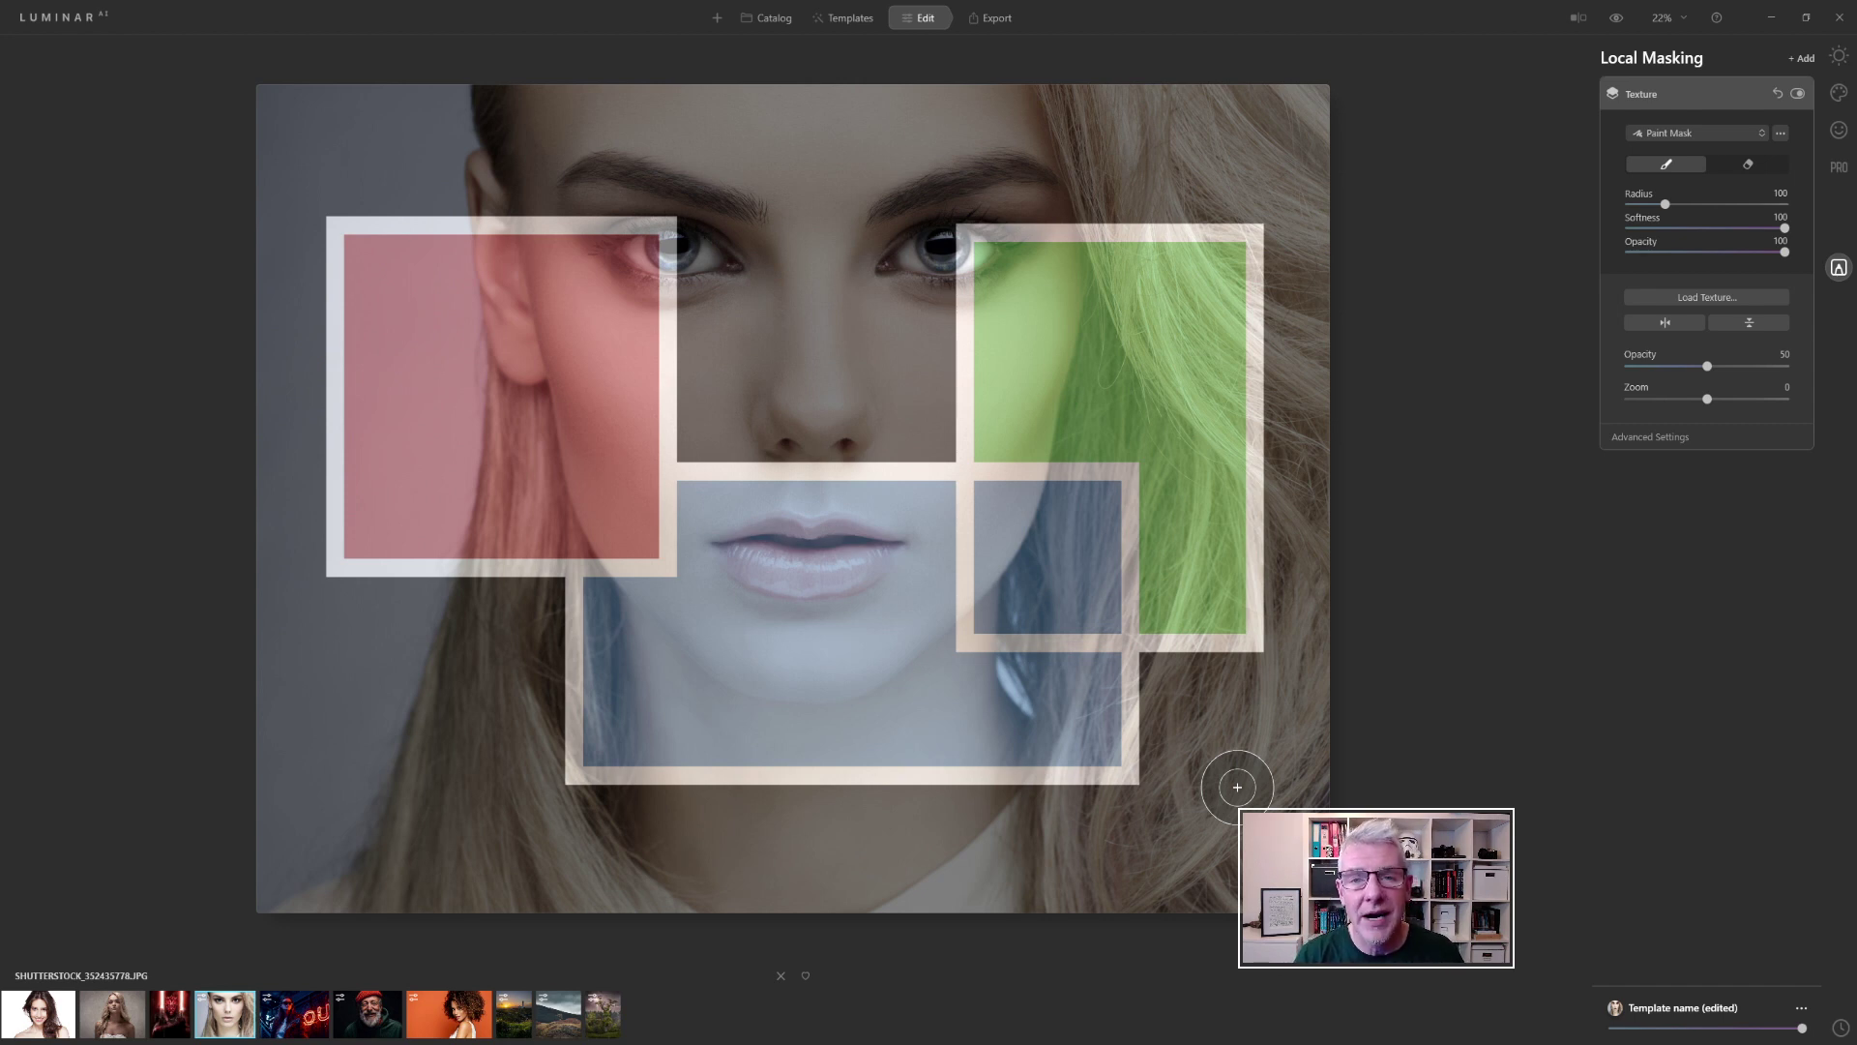
# Step: Change the rectangle texture's blend mode to Difference in Advanced Settings
pyautogui.click(1666, 445)
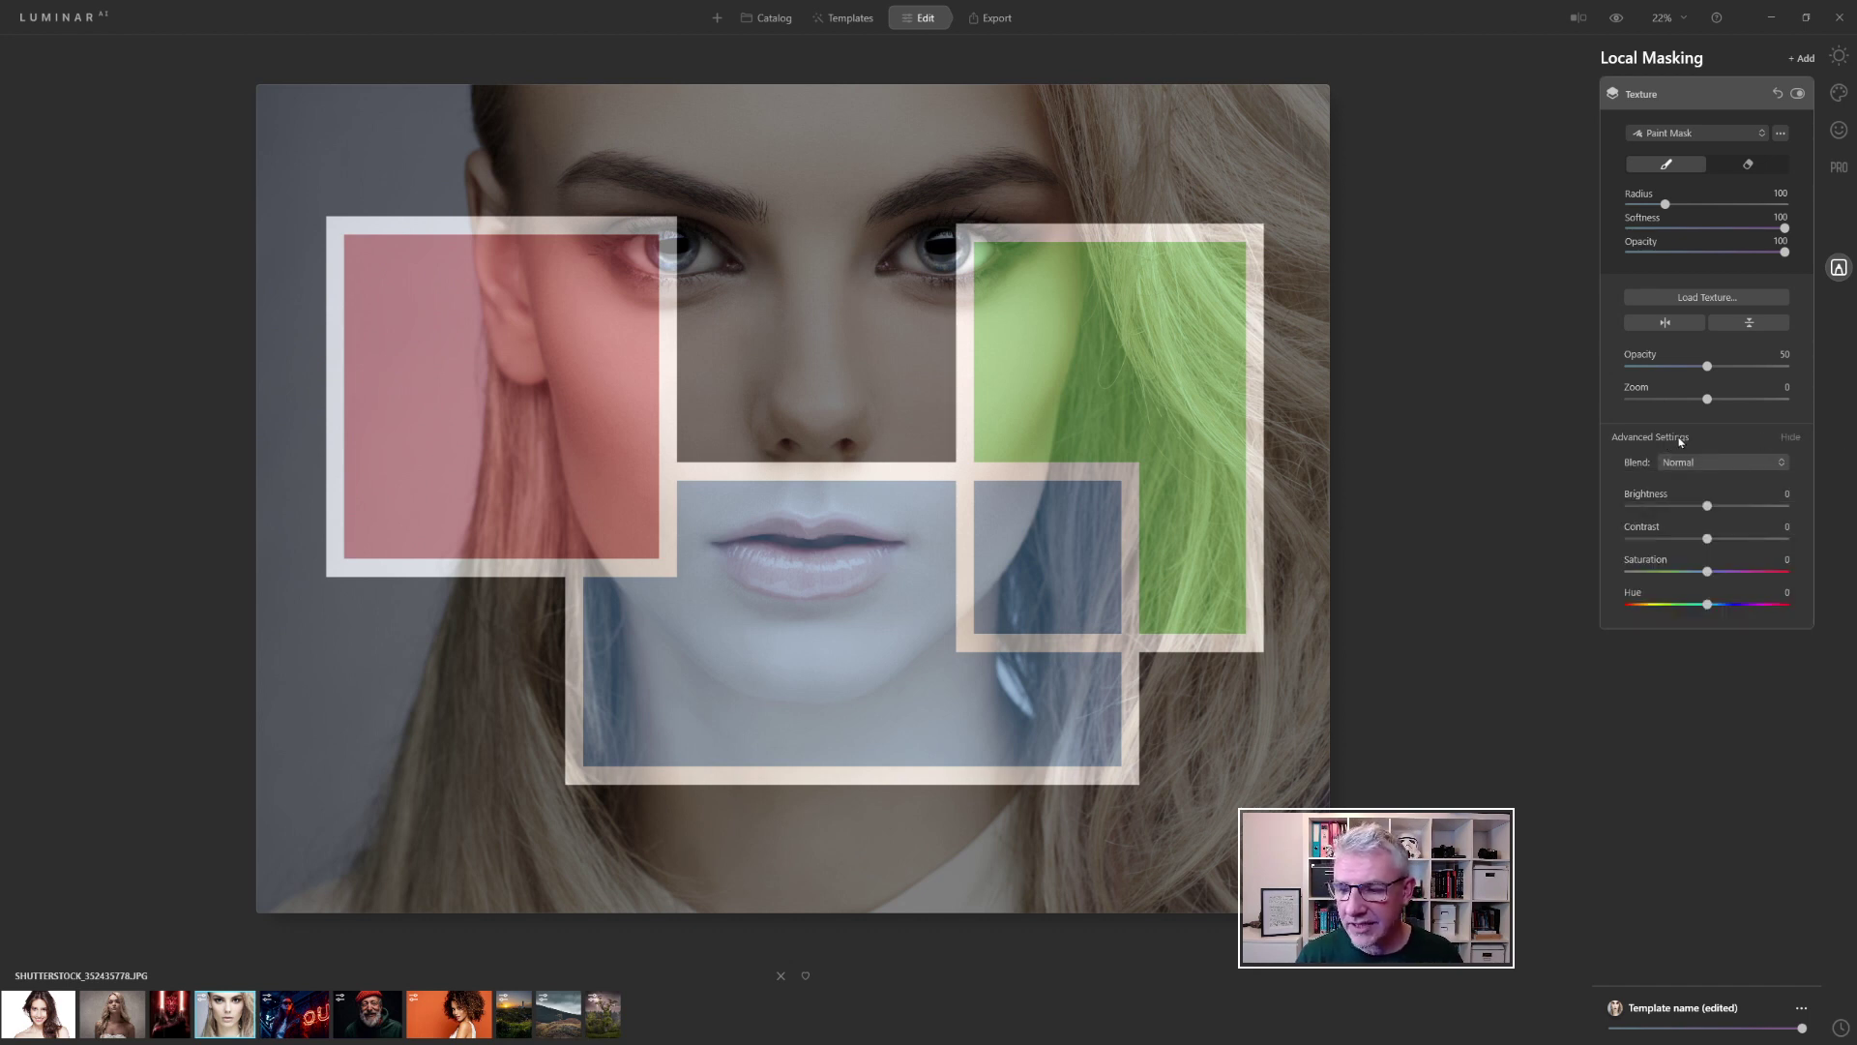
pyautogui.click(1735, 465)
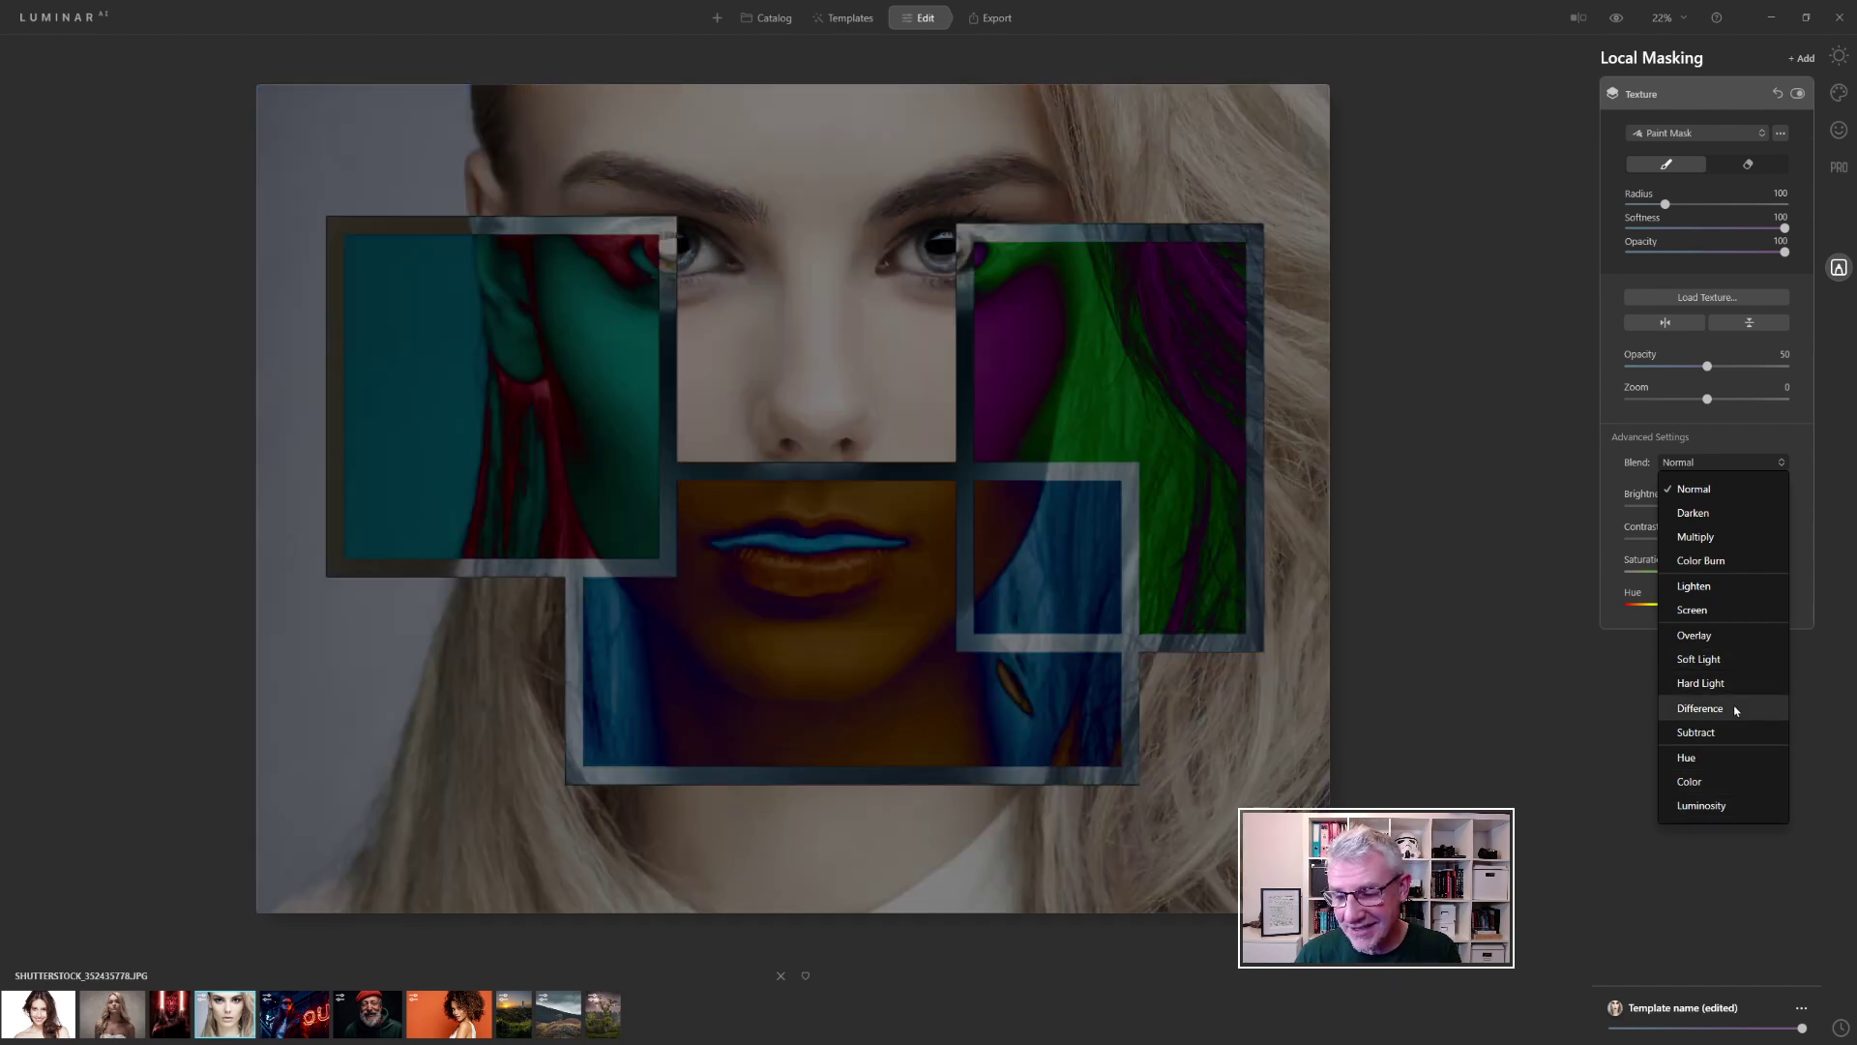
pyautogui.click(1712, 708)
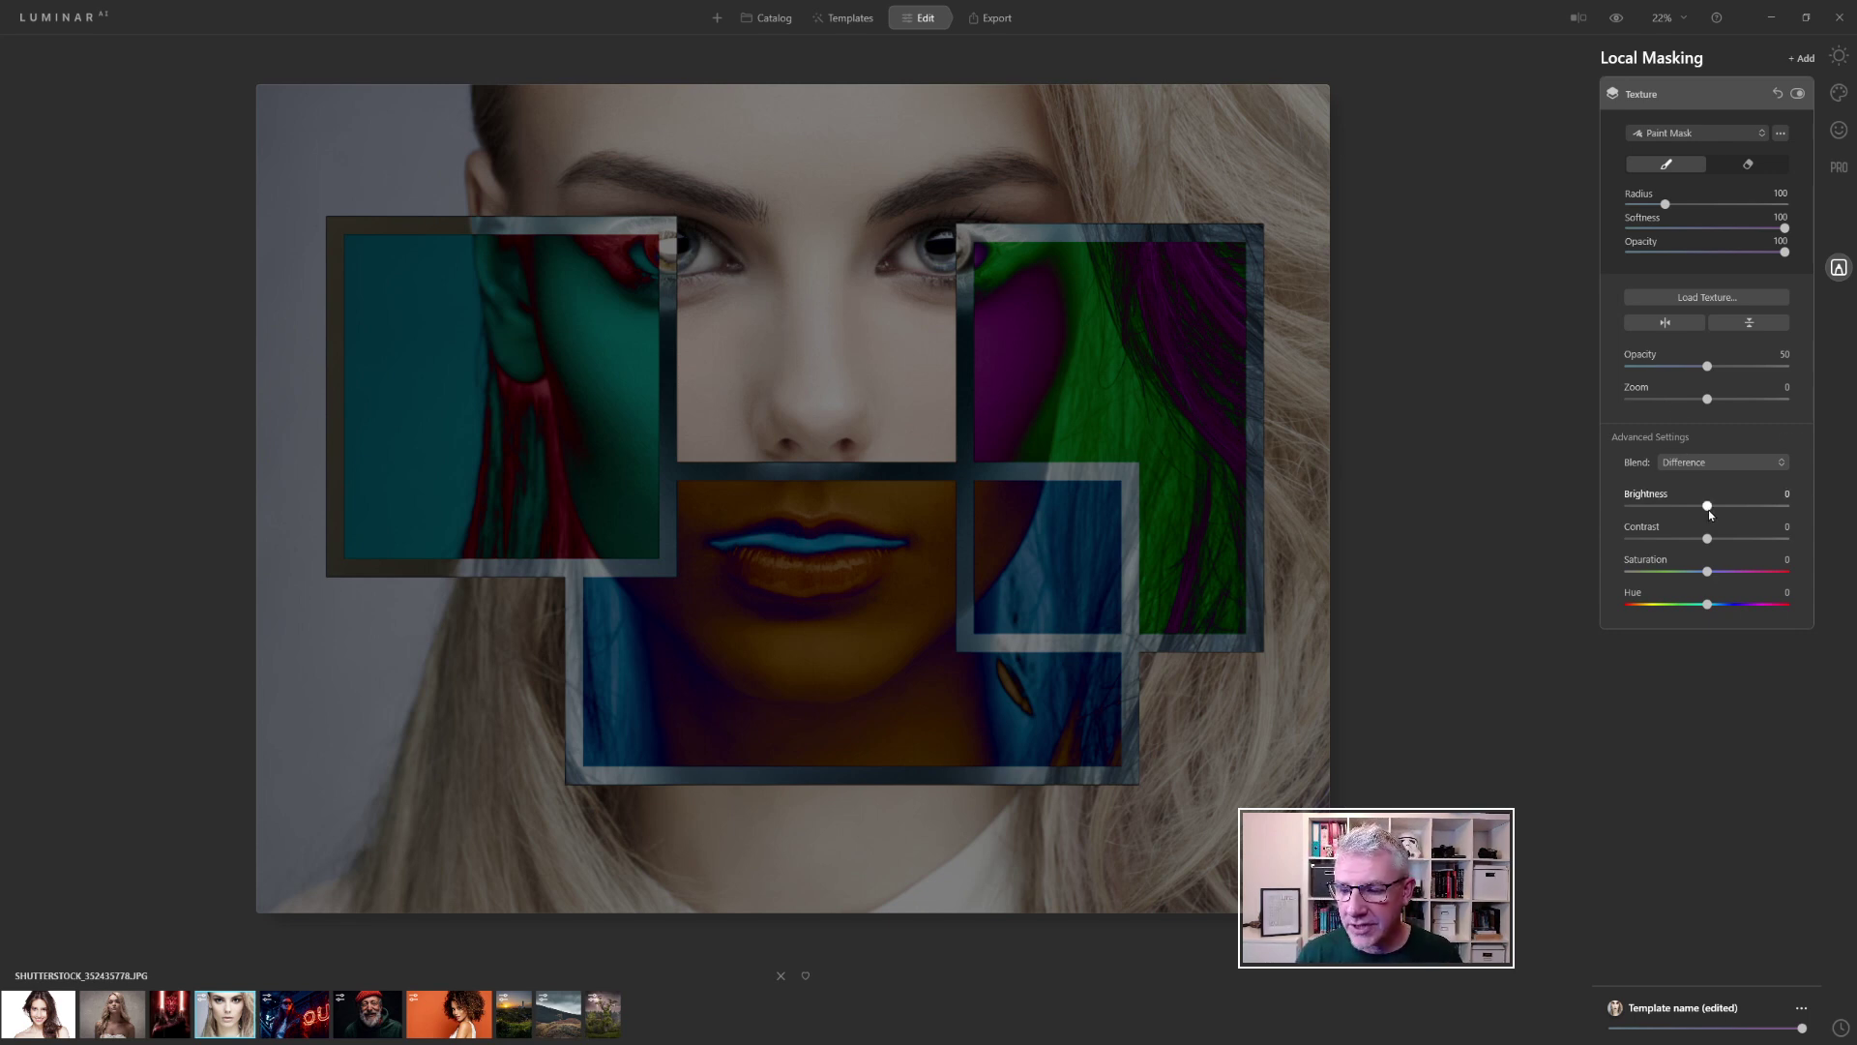
# Step: Set texture Brightness -100, Saturation 100 and Hue 180, leaving Contrast where it was
pyautogui.moveTo(1708, 506); pyautogui.dragTo(1582, 507)
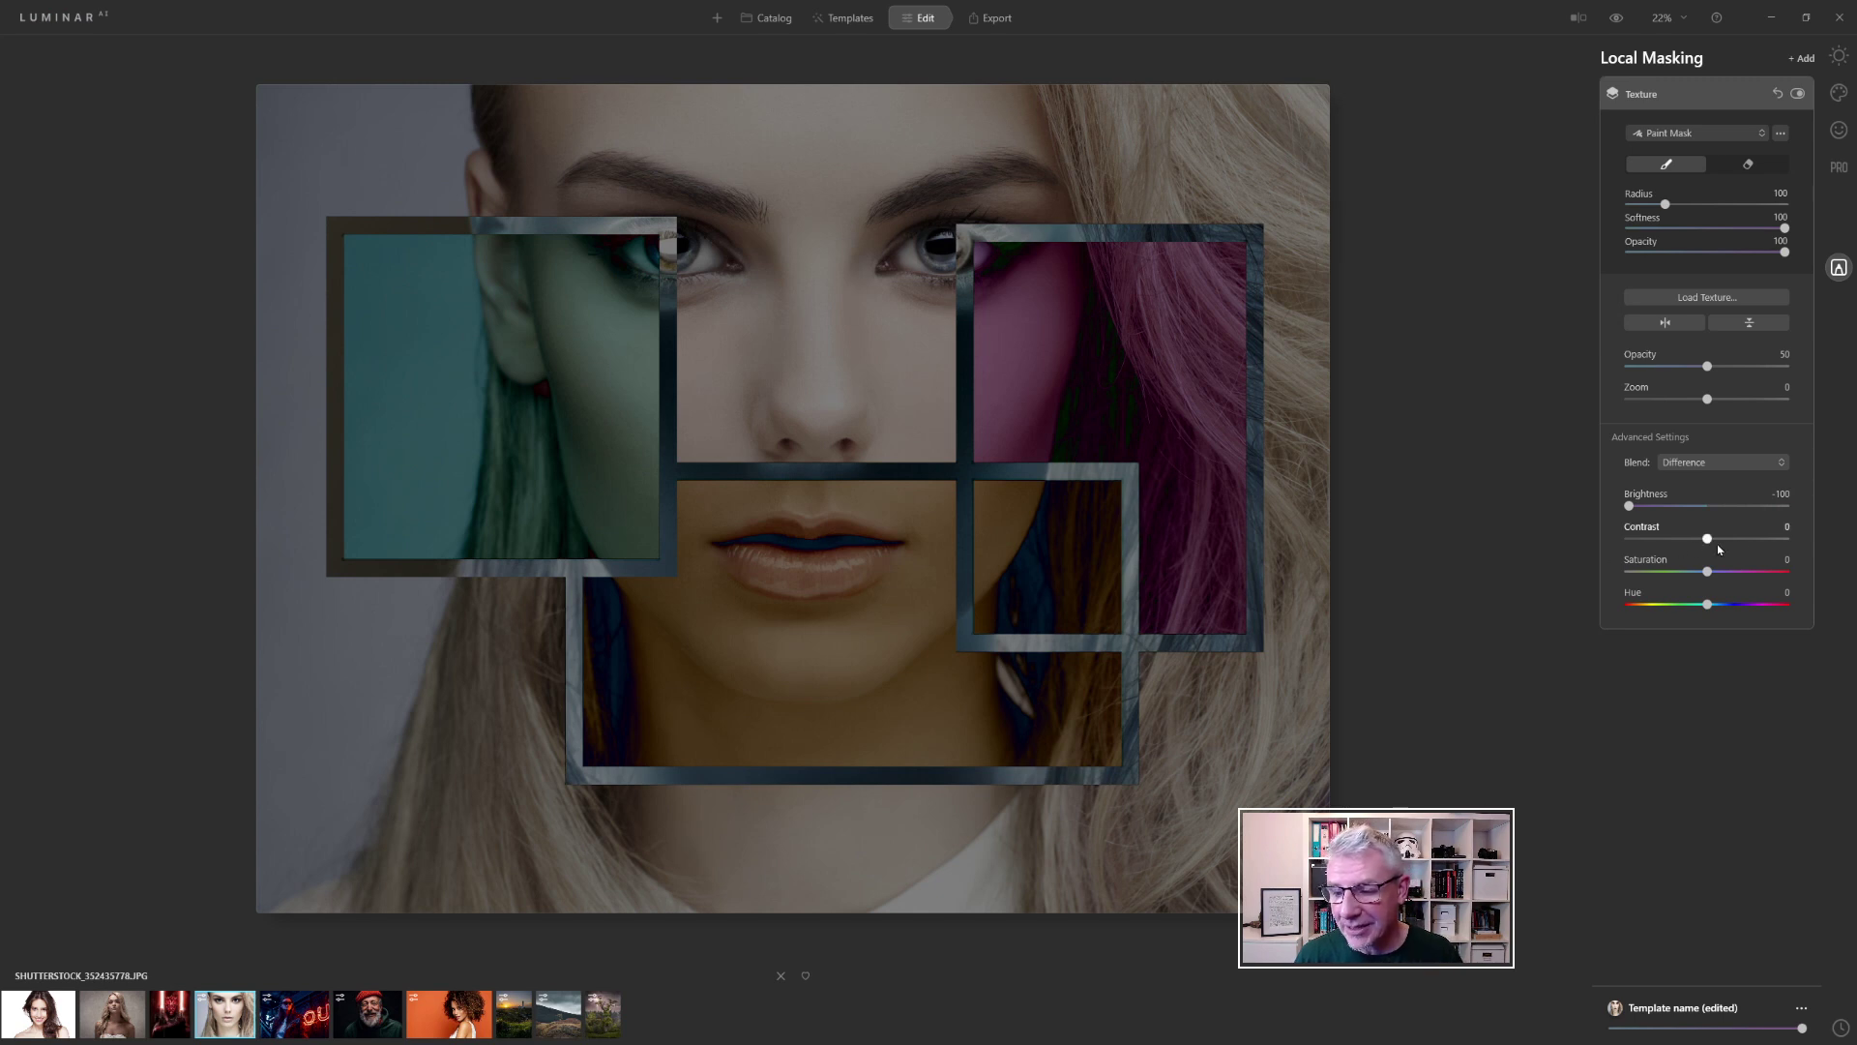
pyautogui.moveTo(1708, 540); pyautogui.dragTo(1787, 541)
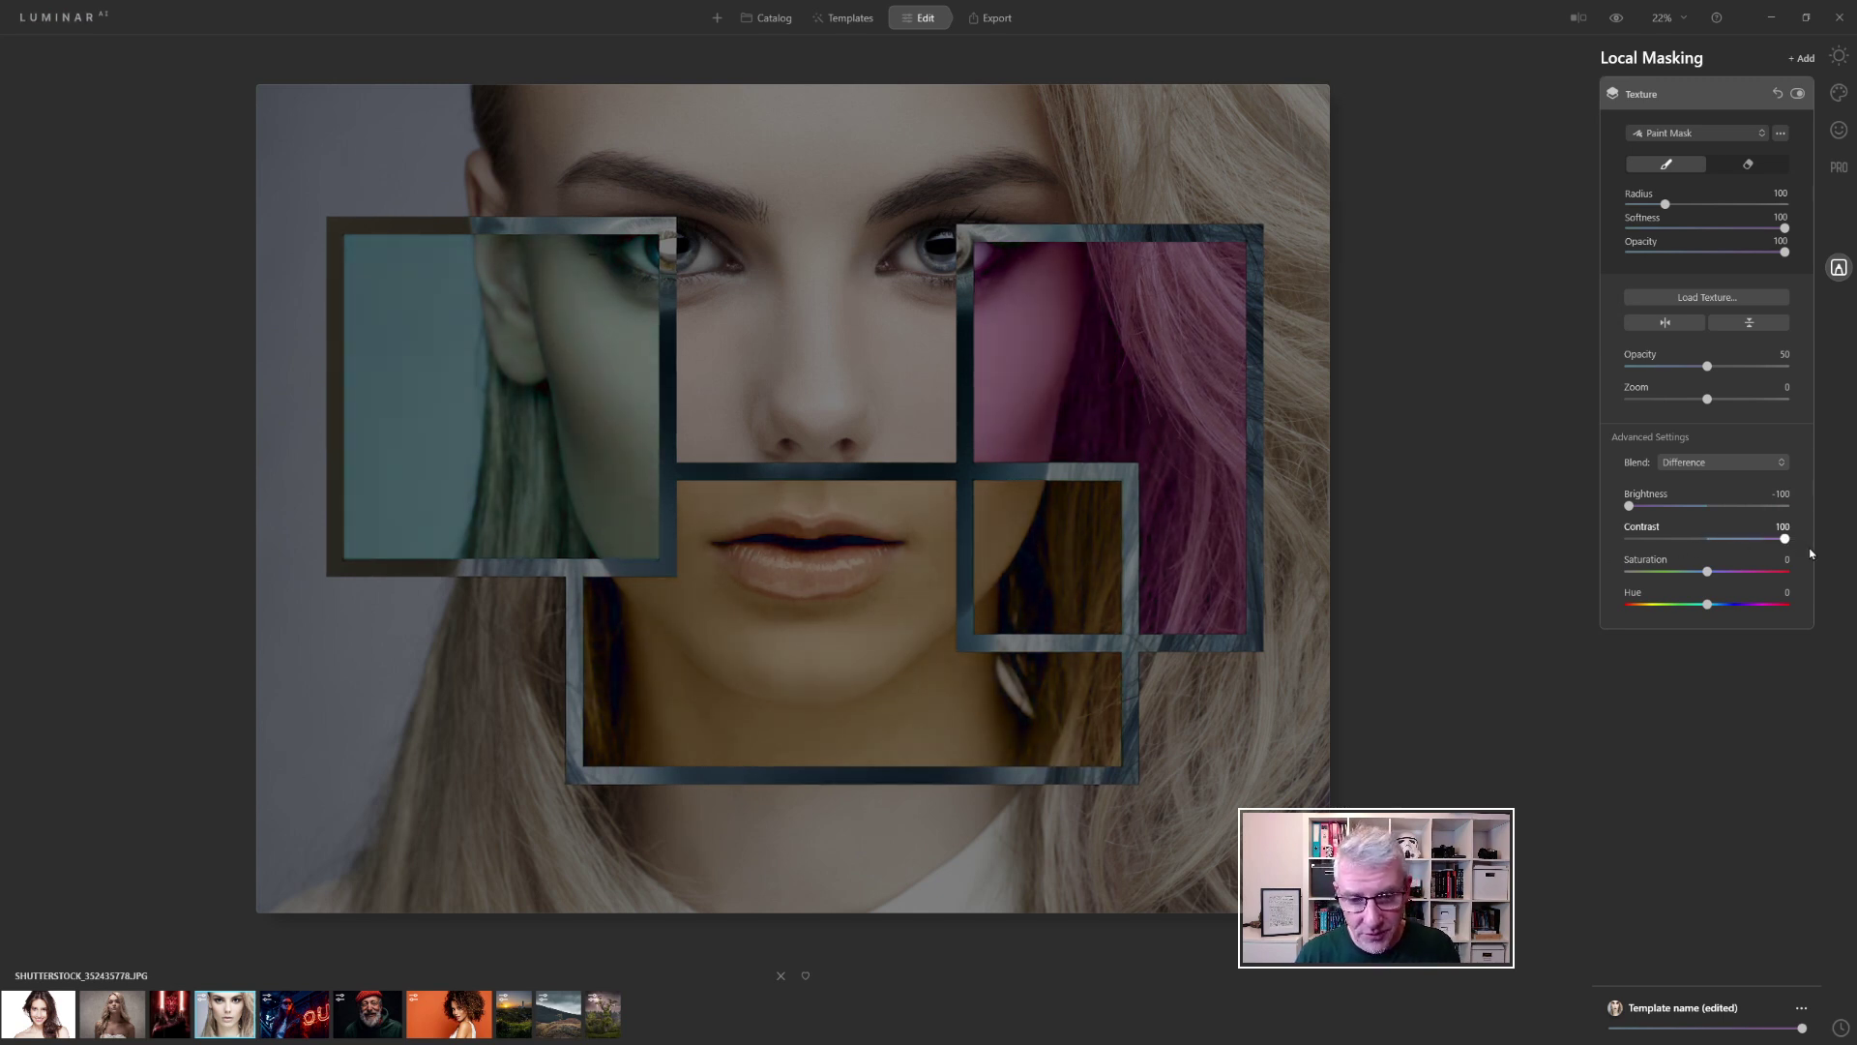
pyautogui.moveTo(1784, 539); pyautogui.dragTo(1709, 544)
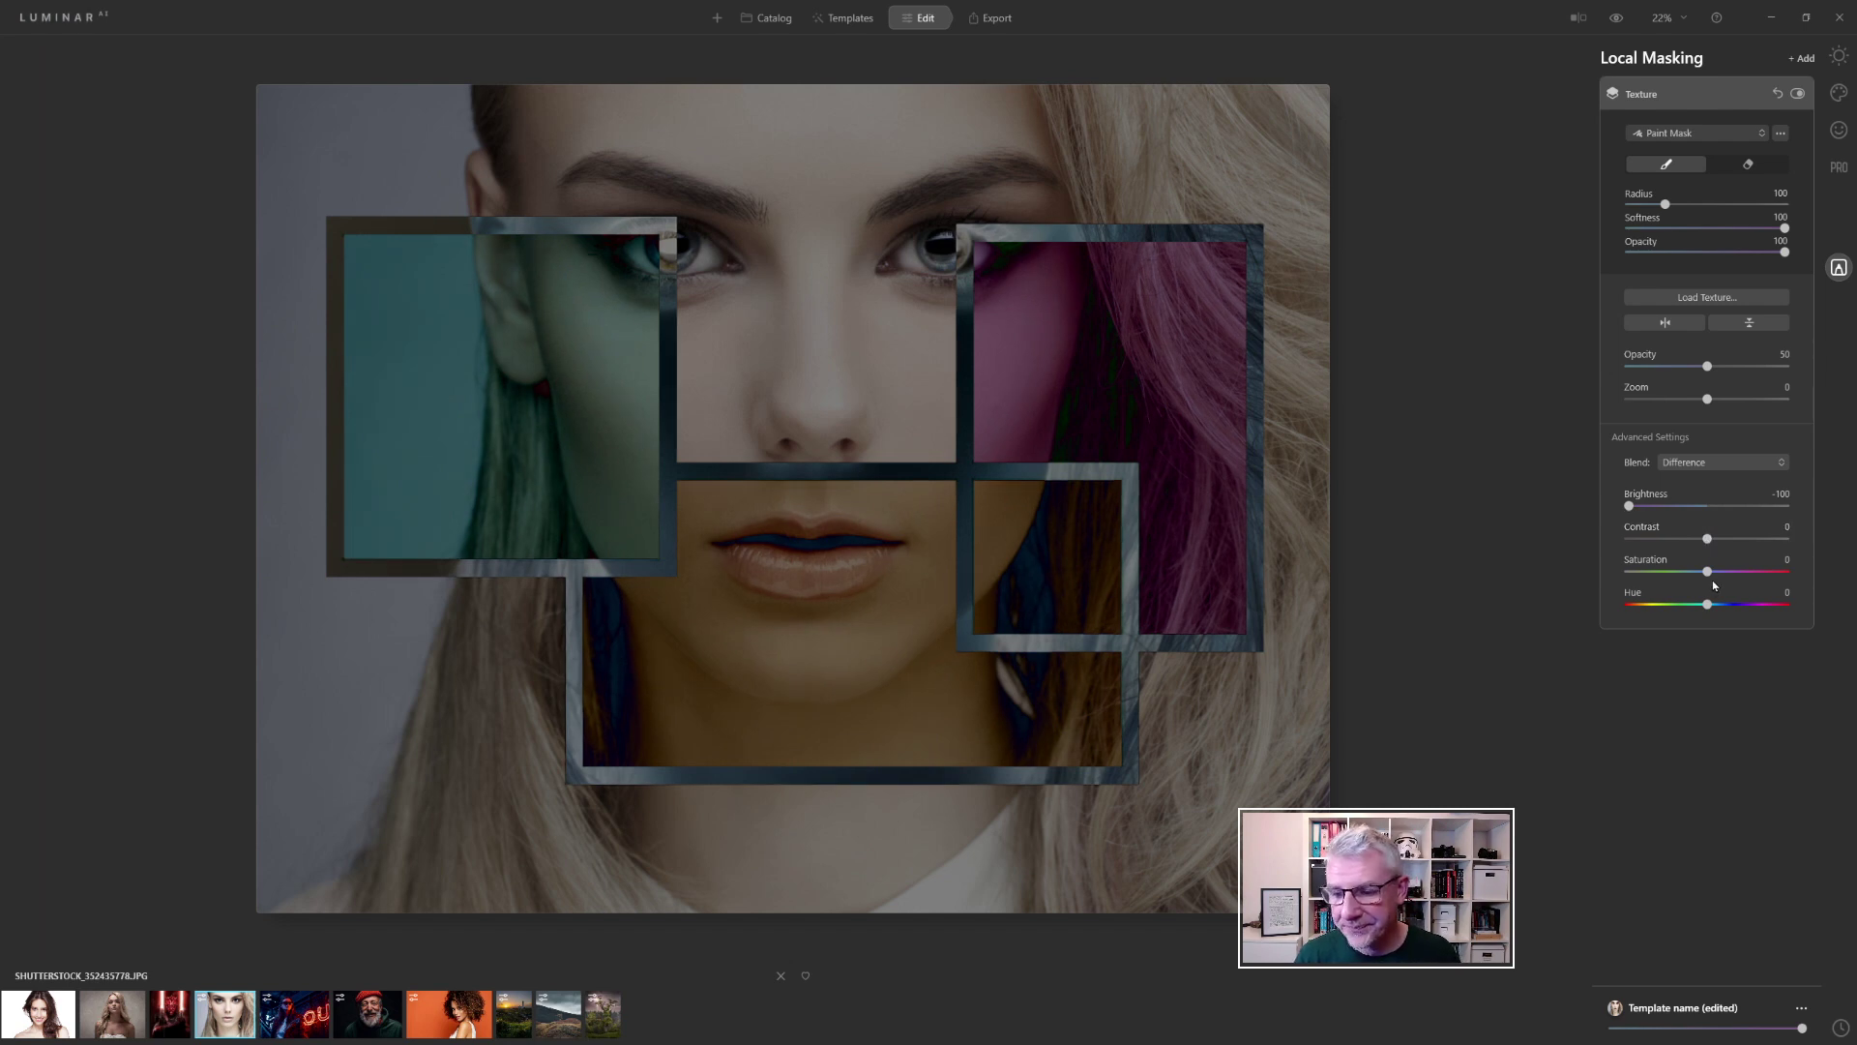
pyautogui.moveTo(1708, 571); pyautogui.dragTo(1814, 590)
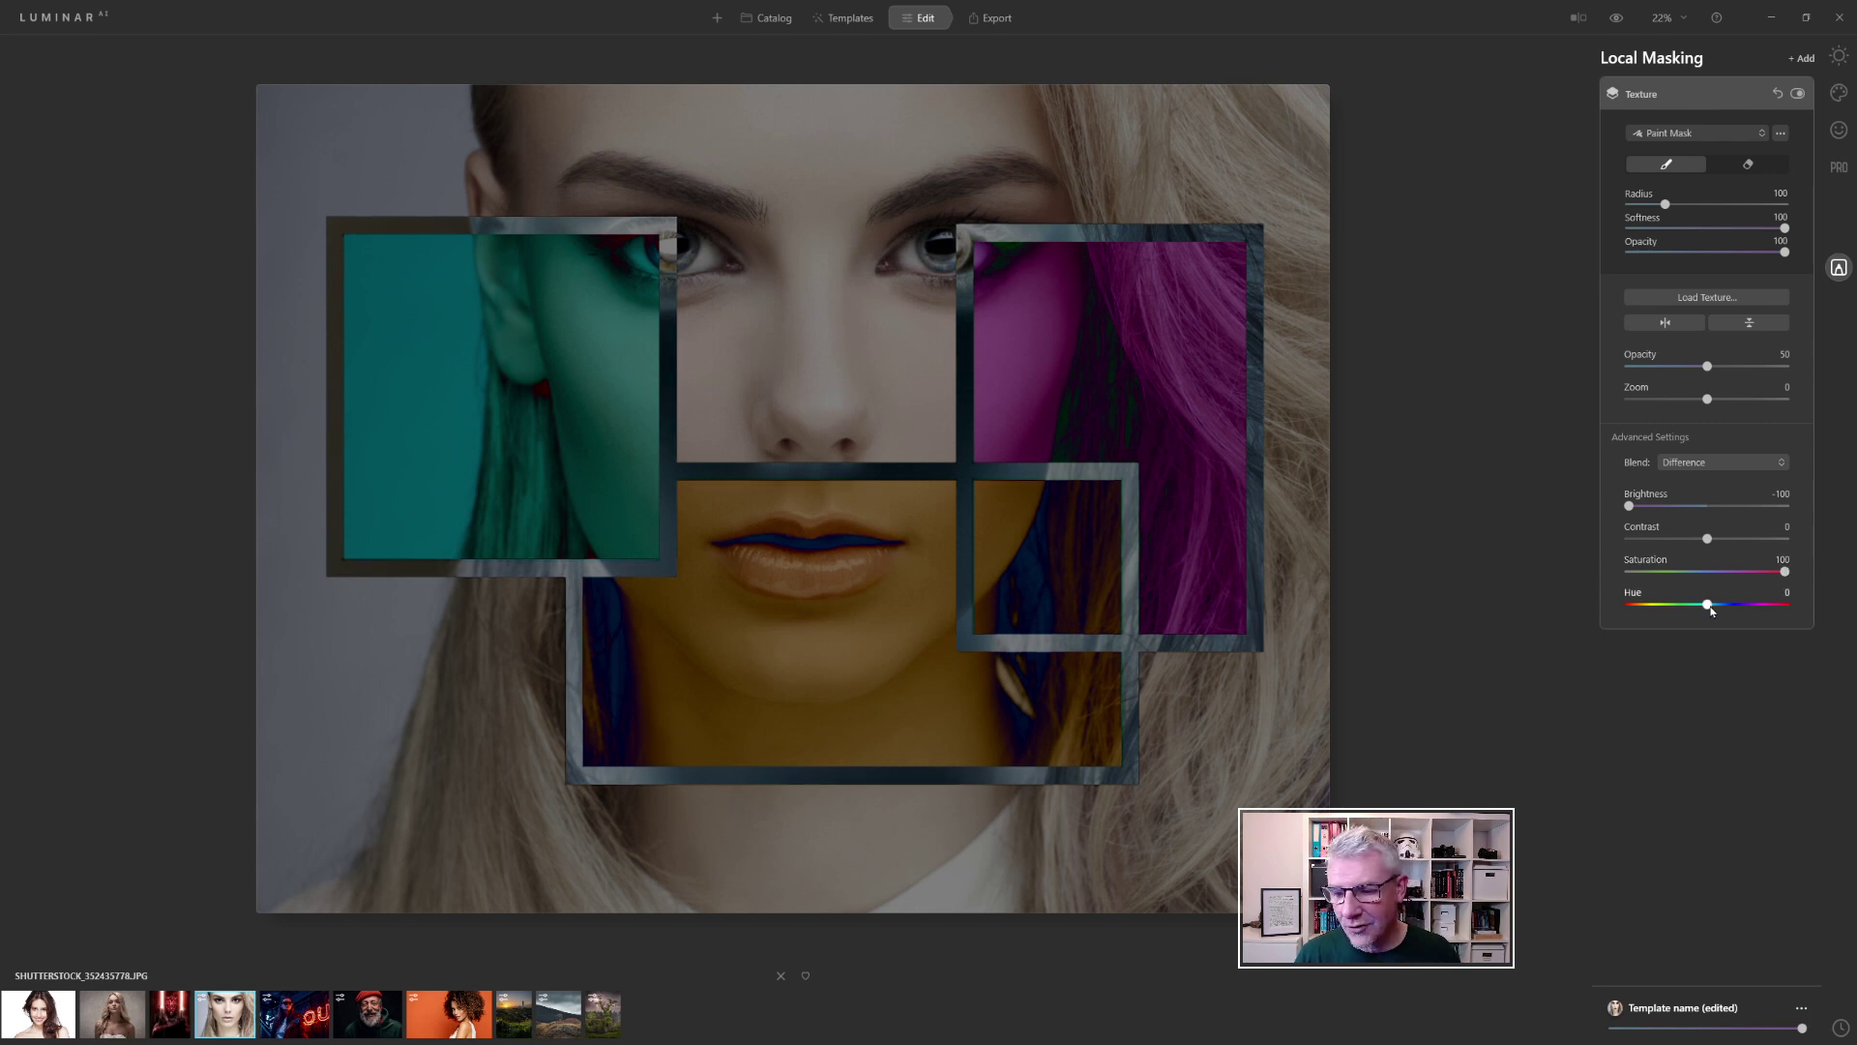
pyautogui.moveTo(1707, 606)
pyautogui.mouseDown()
pyautogui.moveTo(1625, 607)
pyautogui.moveTo(1702, 607)
pyautogui.mouseUp()
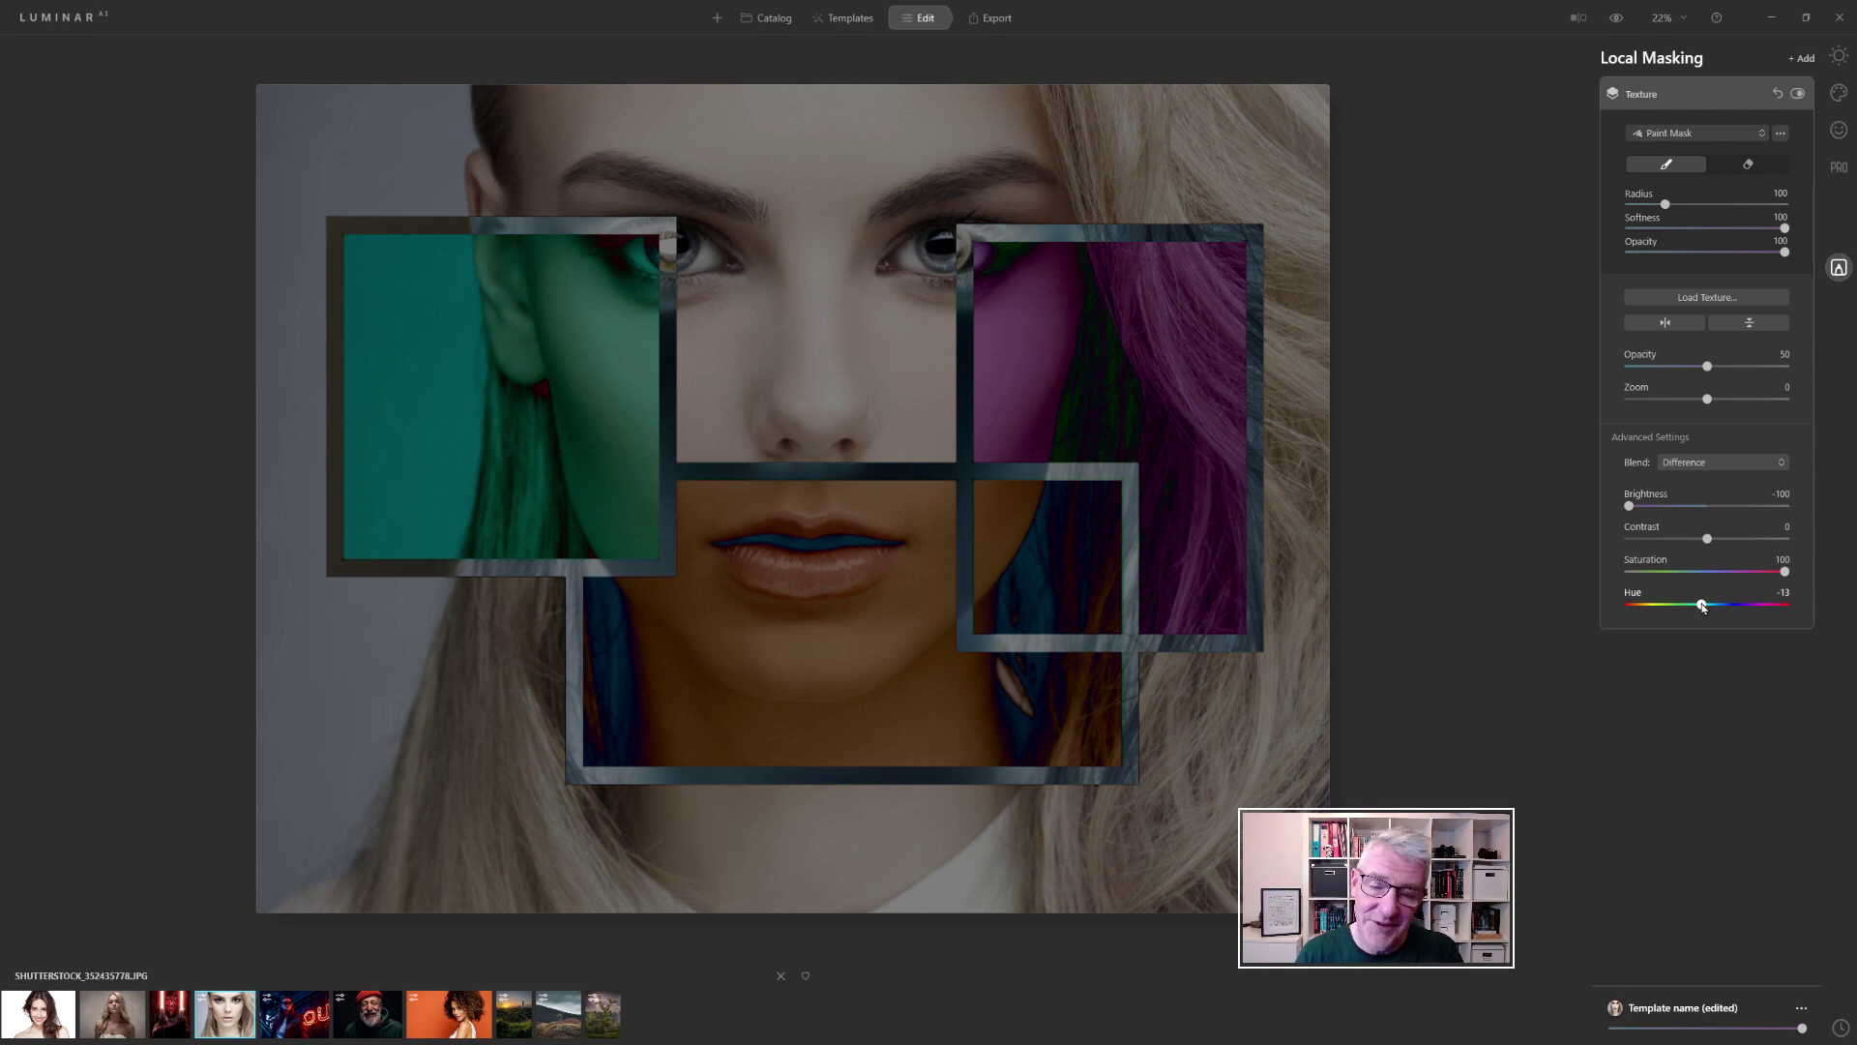
pyautogui.moveTo(1703, 607); pyautogui.dragTo(1787, 607)
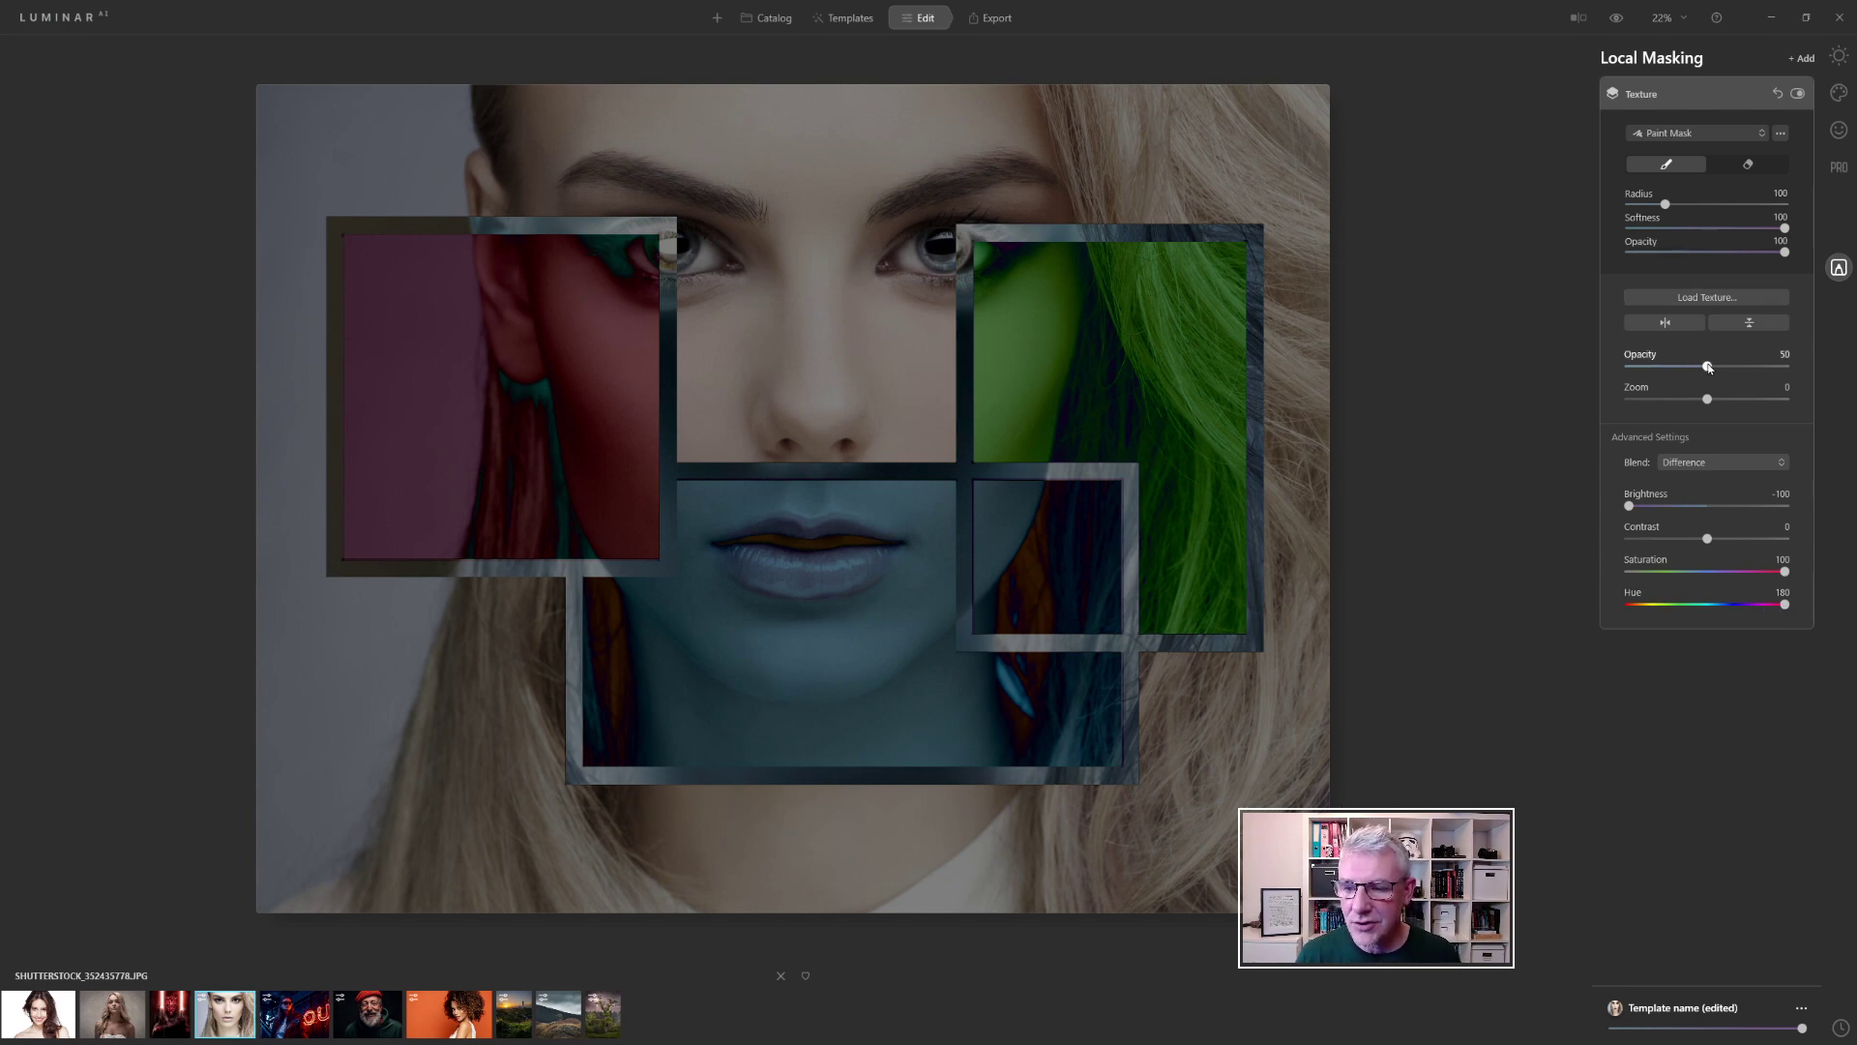
# Step: Set texture Opacity 100, Zoom 33, Contrast 100 and Brightness -36
pyautogui.moveTo(1708, 366); pyautogui.dragTo(1814, 374)
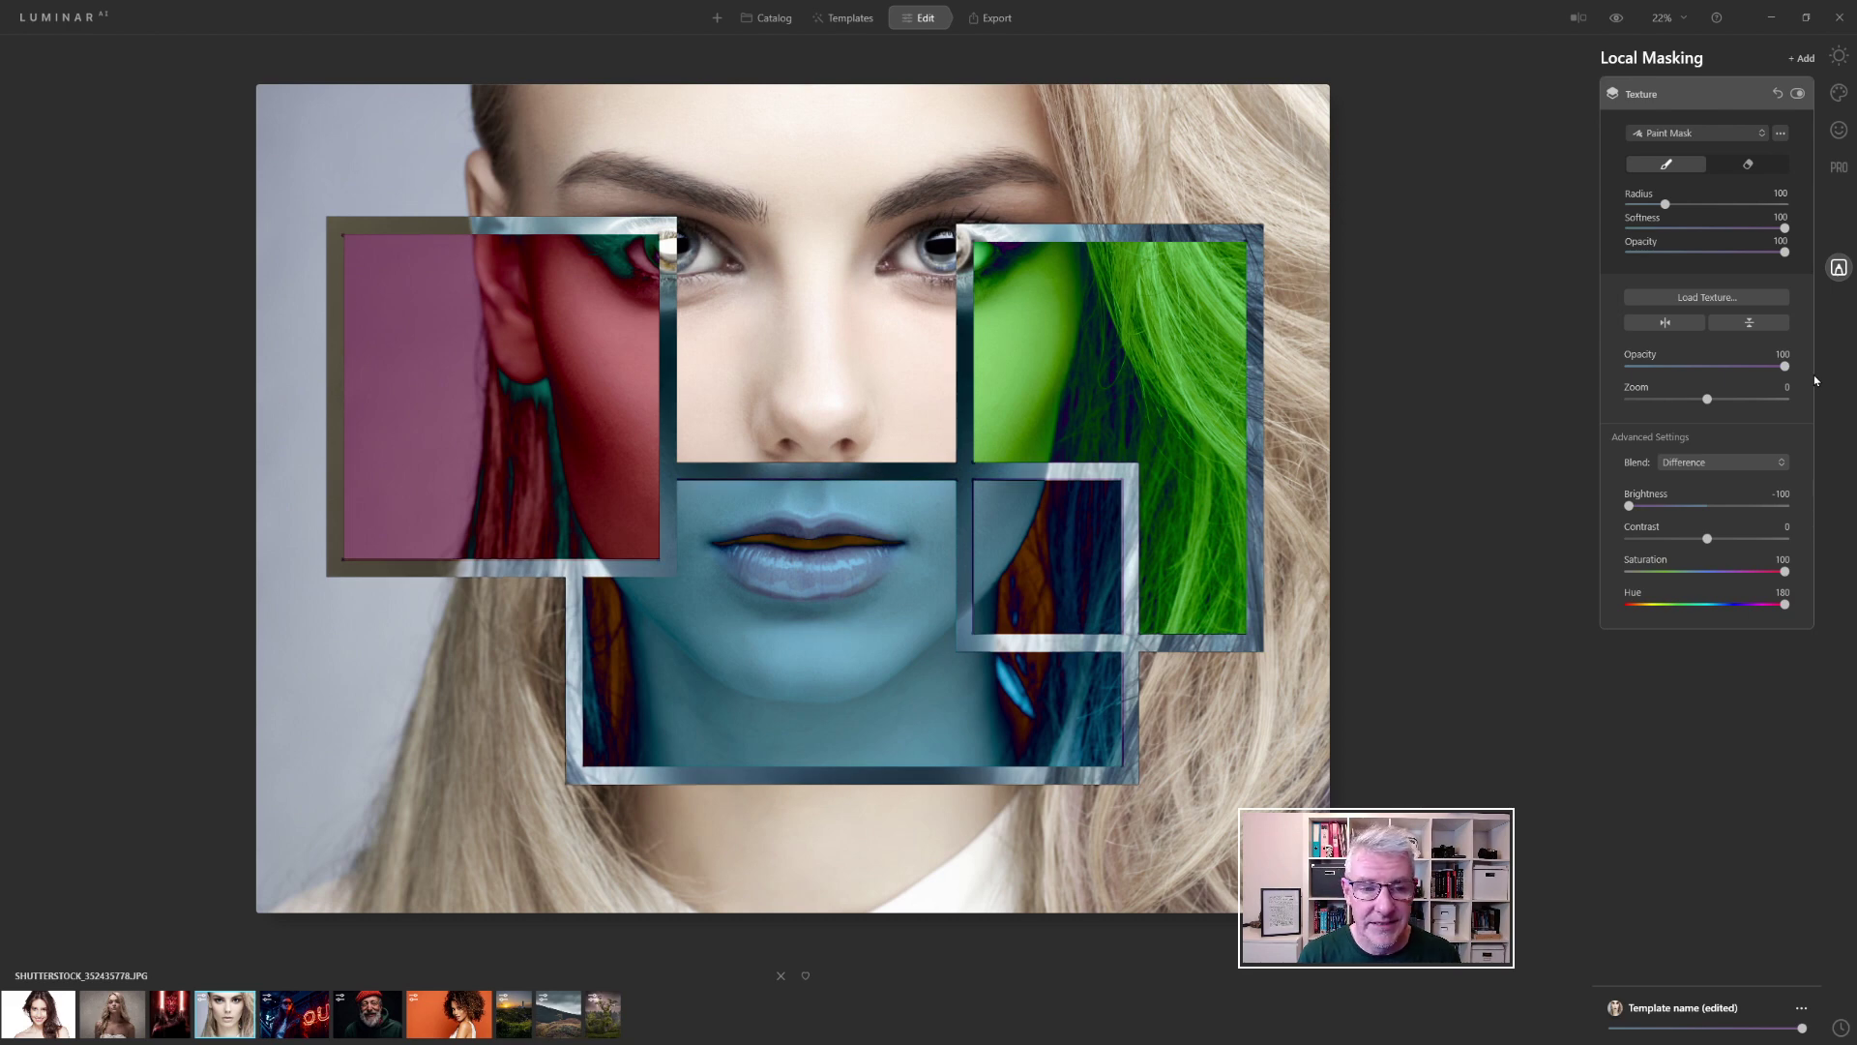
pyautogui.moveTo(1801, 374)
pyautogui.mouseDown()
pyautogui.moveTo(1615, 373)
pyautogui.moveTo(1814, 375)
pyautogui.mouseUp()
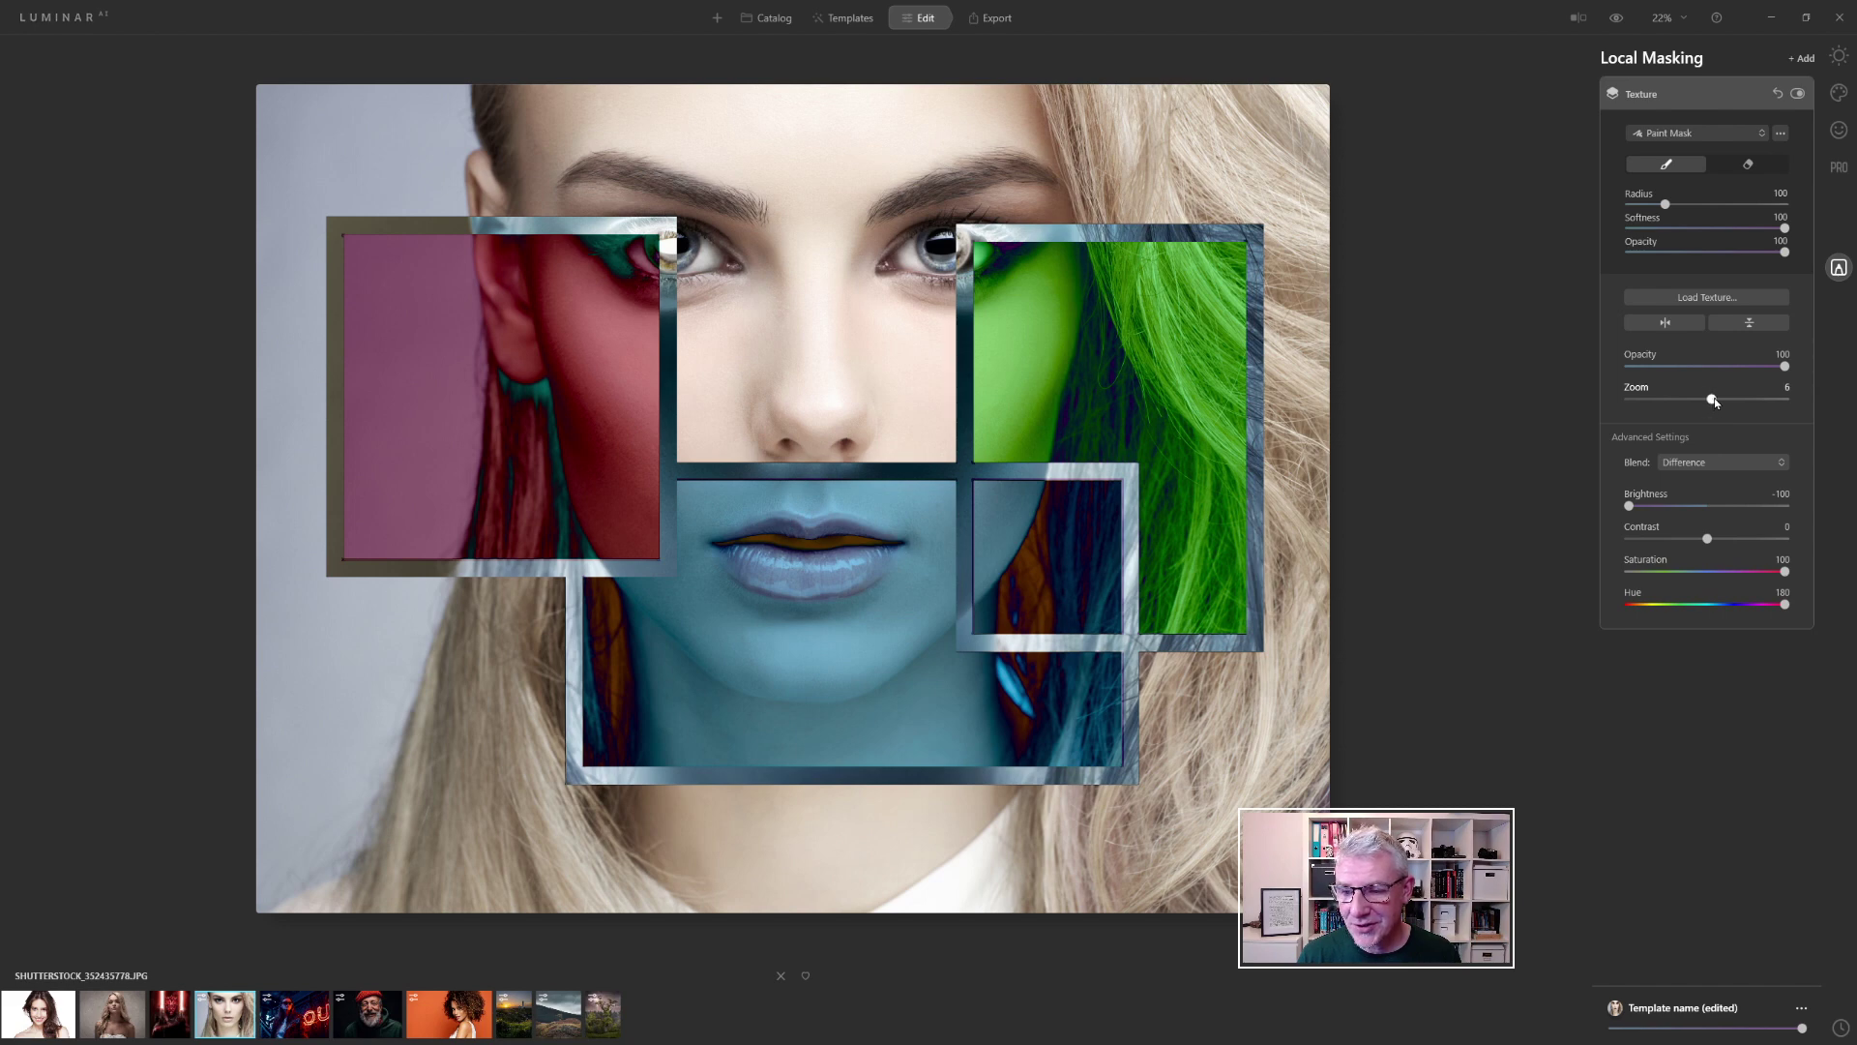
pyautogui.moveTo(1707, 398); pyautogui.dragTo(1734, 401)
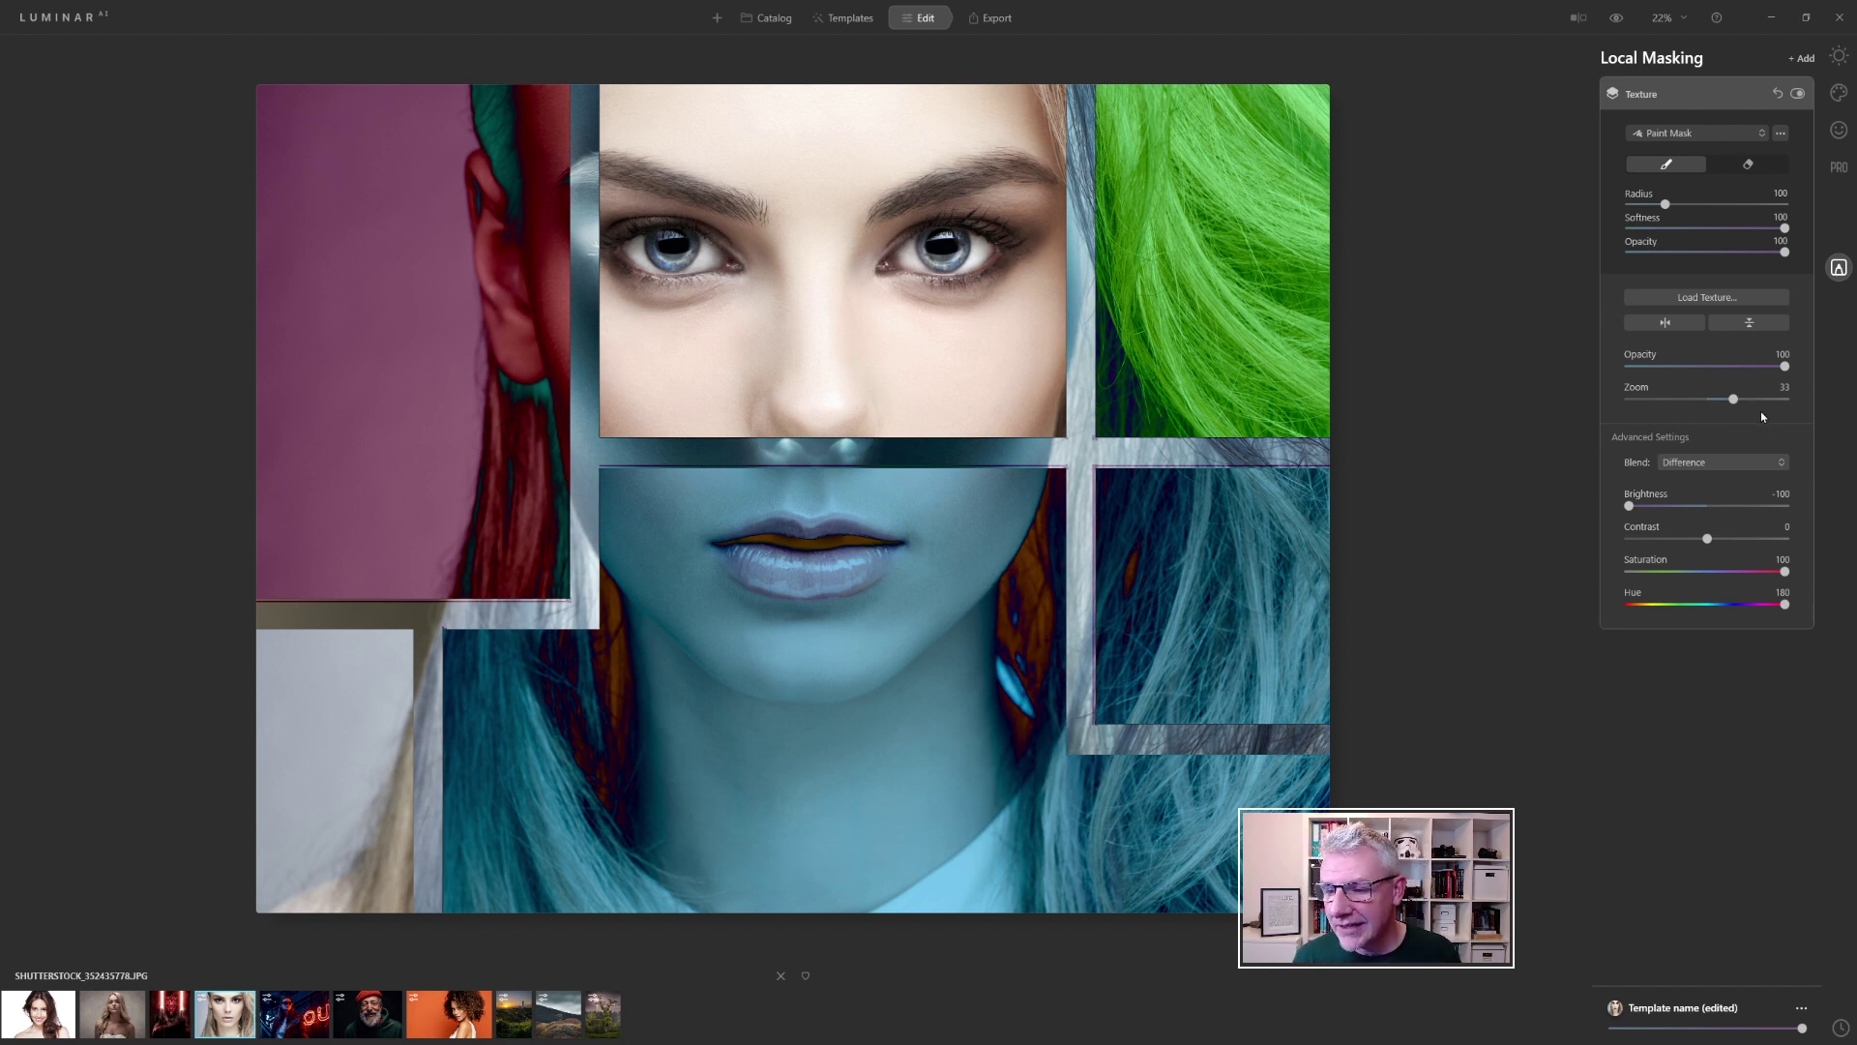
pyautogui.moveTo(1707, 539); pyautogui.dragTo(1785, 538)
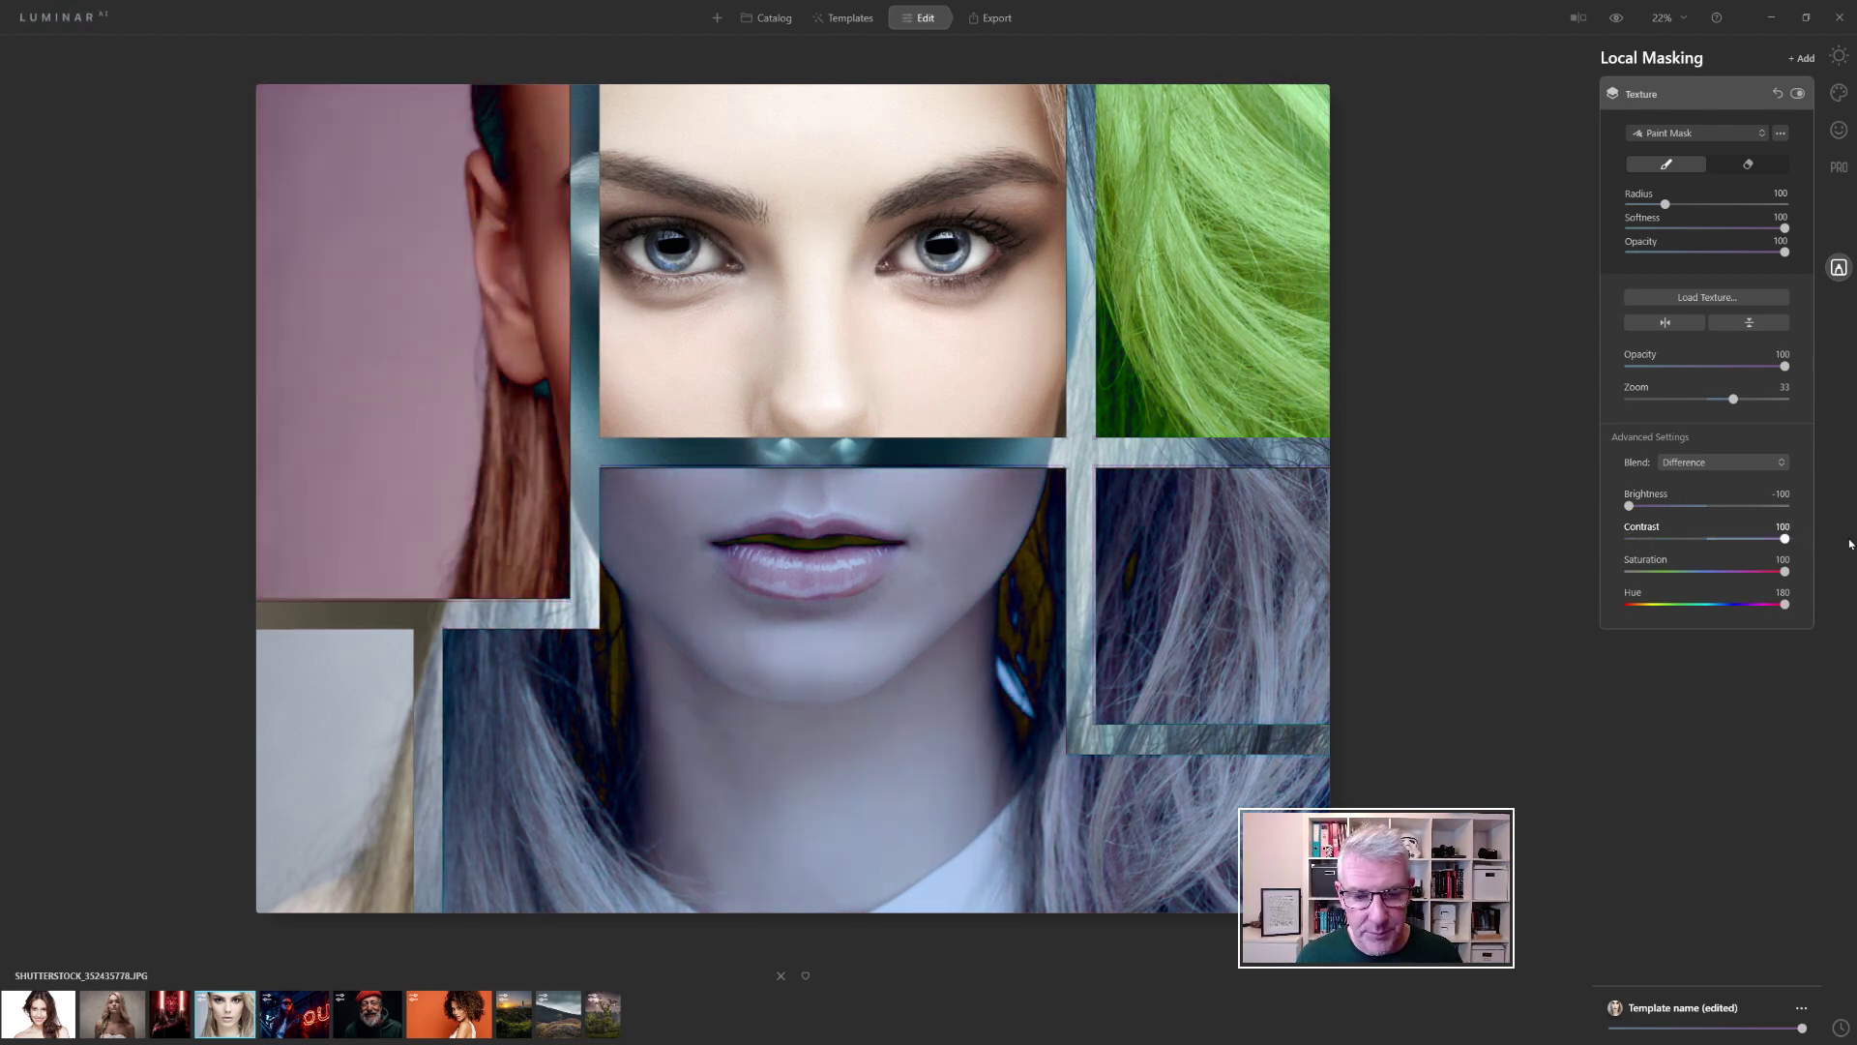
pyautogui.moveTo(1632, 510); pyautogui.dragTo(1683, 509)
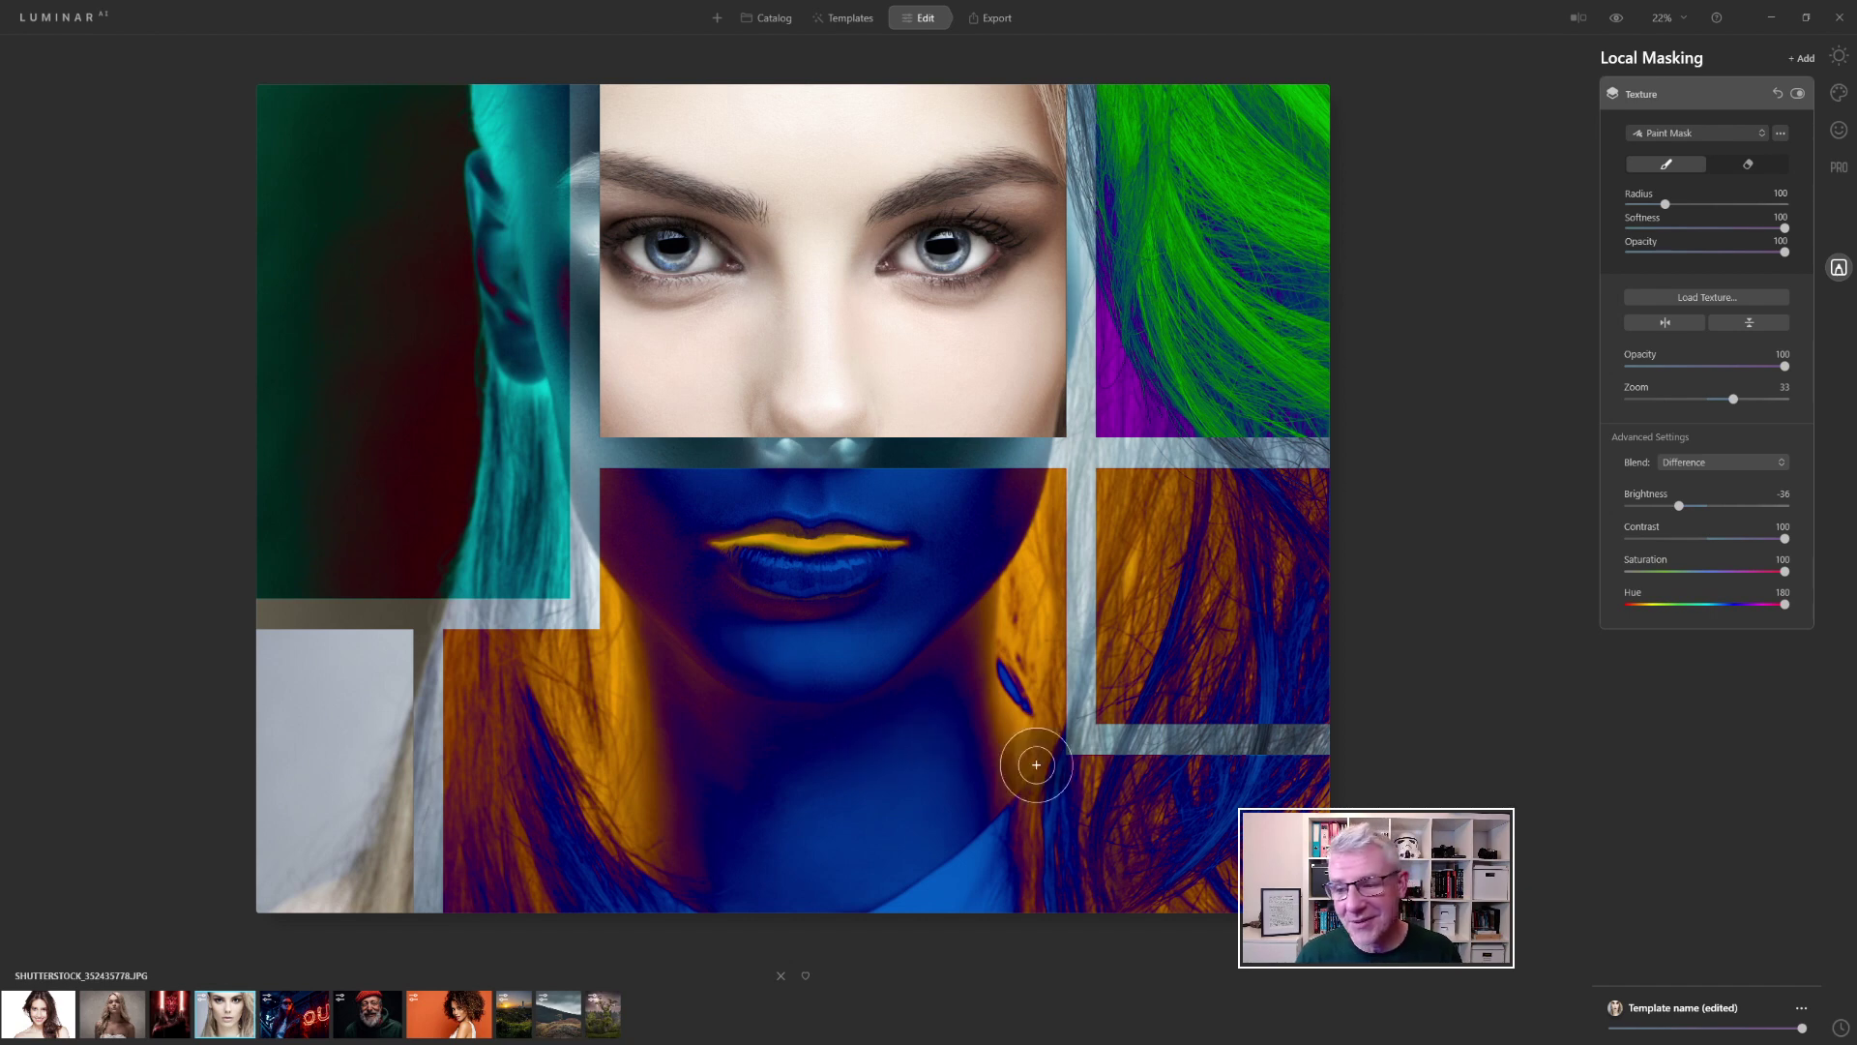
# Step: Compare against the original, then settle texture Brightness at 4 after trying -100
pyautogui.click(1615, 18)
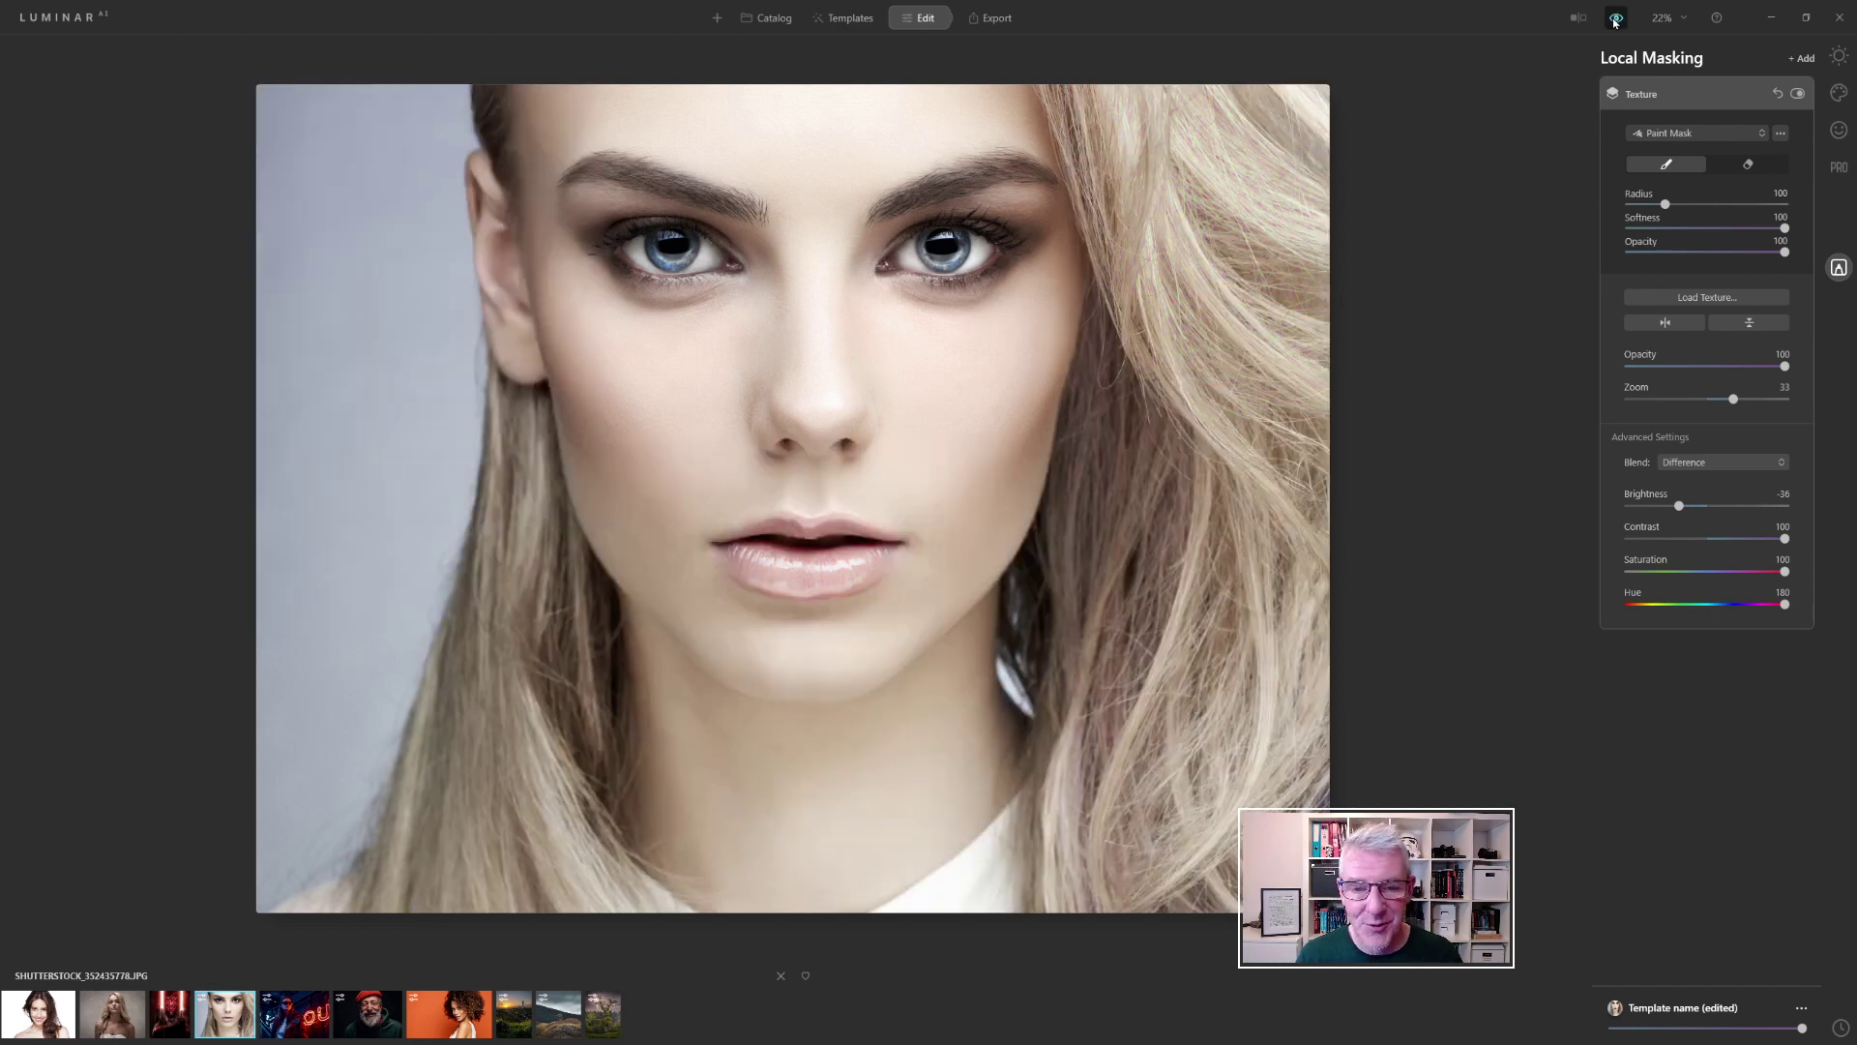
pyautogui.click(1615, 19)
pyautogui.click(1615, 18)
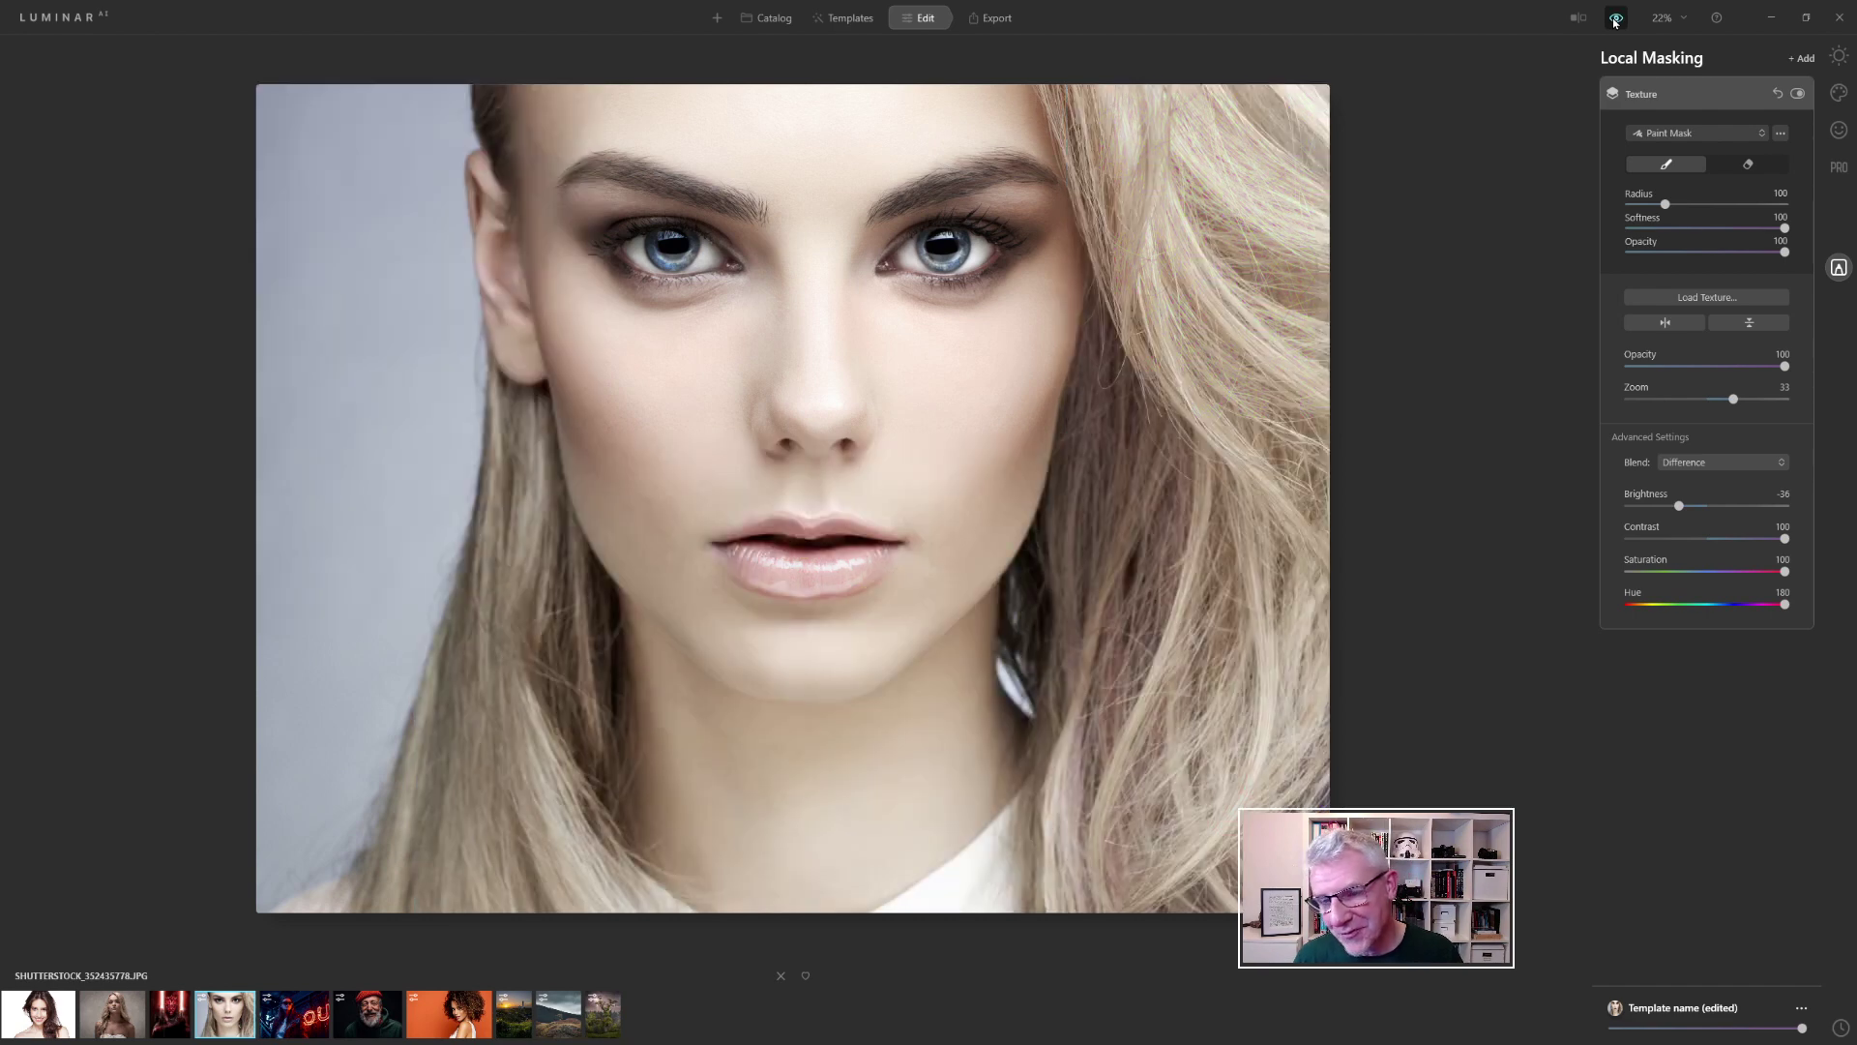
pyautogui.click(1615, 18)
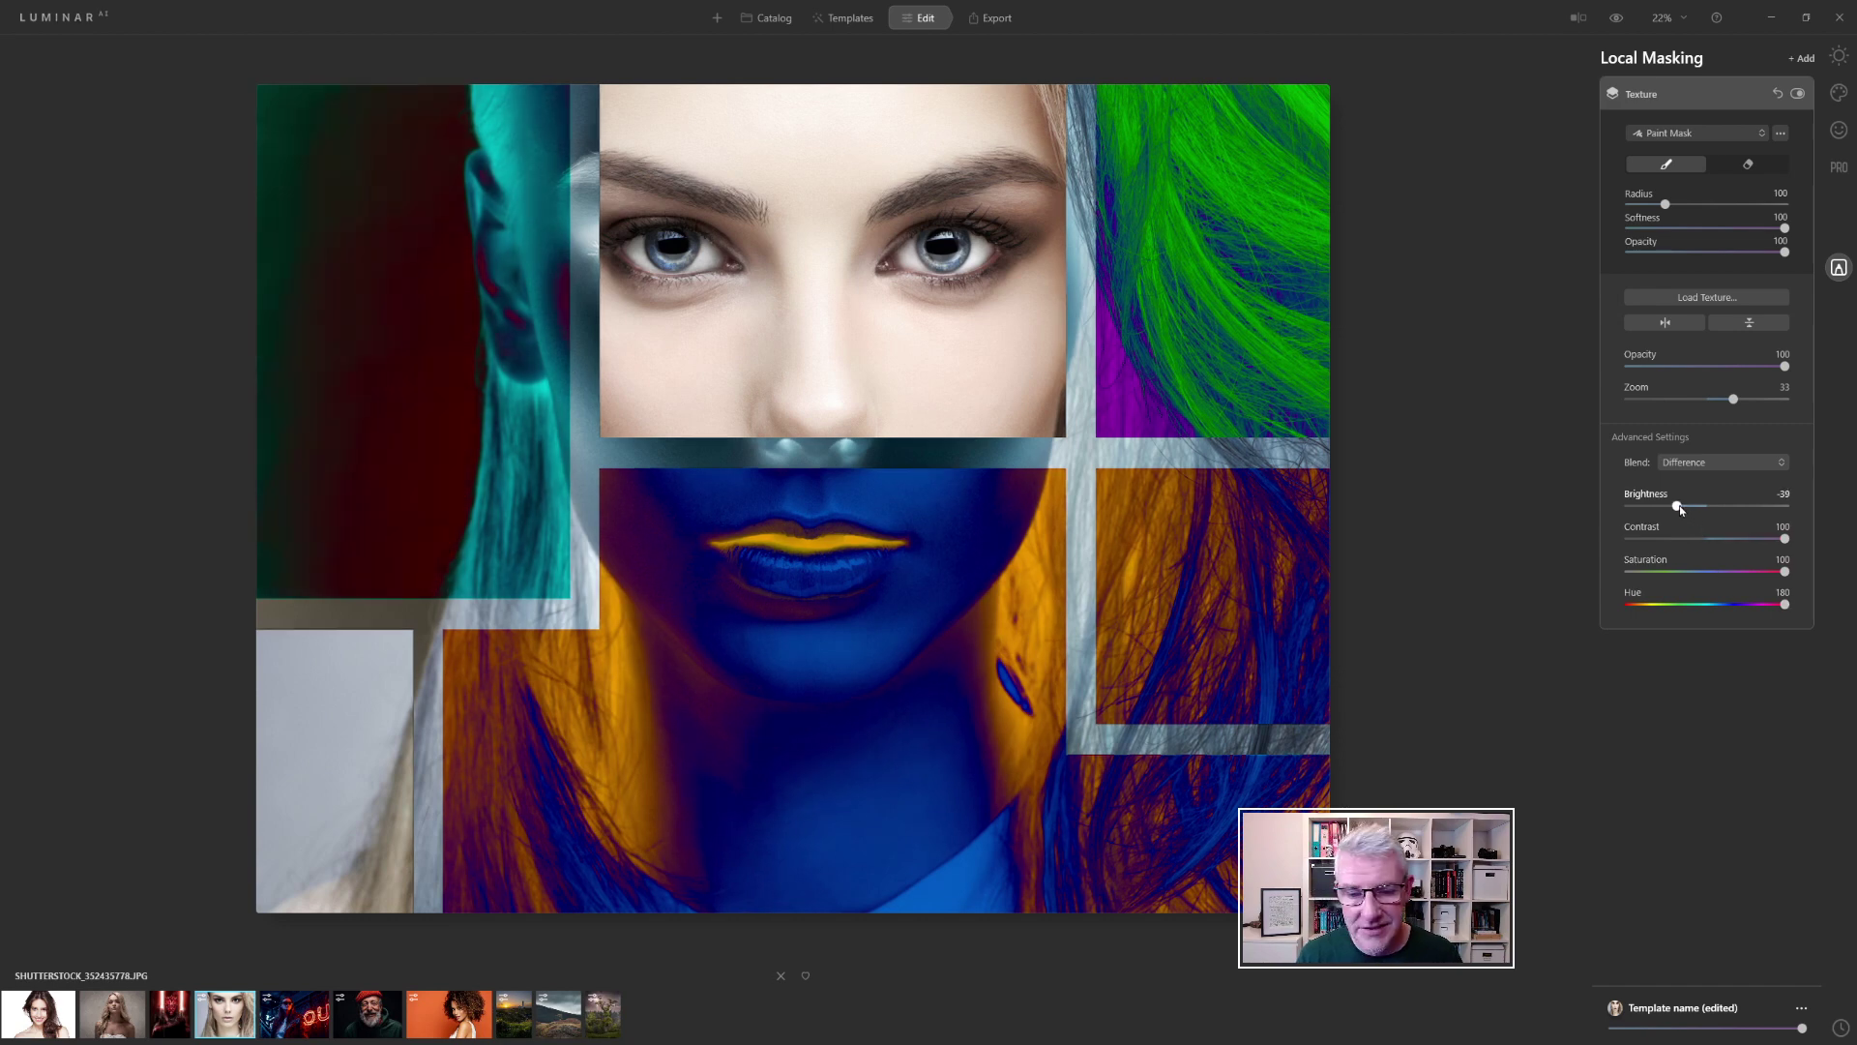
pyautogui.moveTo(1682, 510); pyautogui.dragTo(1629, 506)
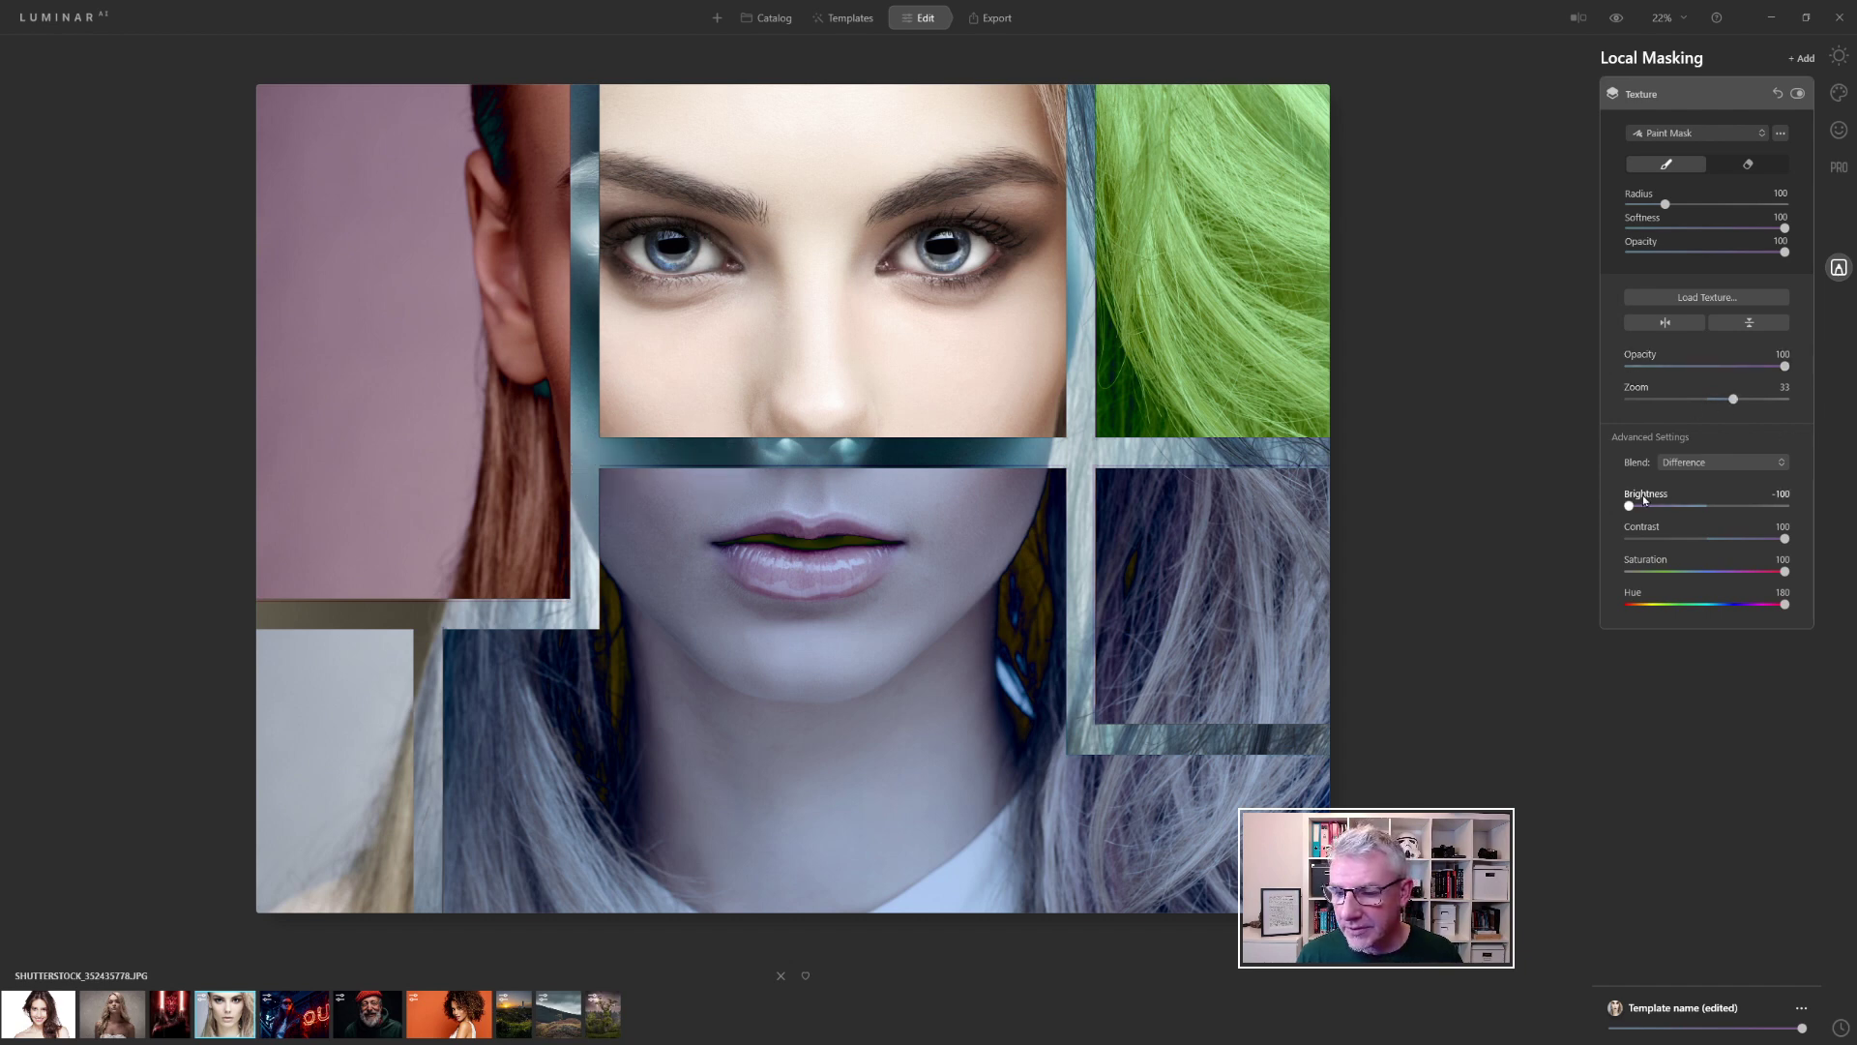
pyautogui.moveTo(1629, 505); pyautogui.dragTo(1710, 510)
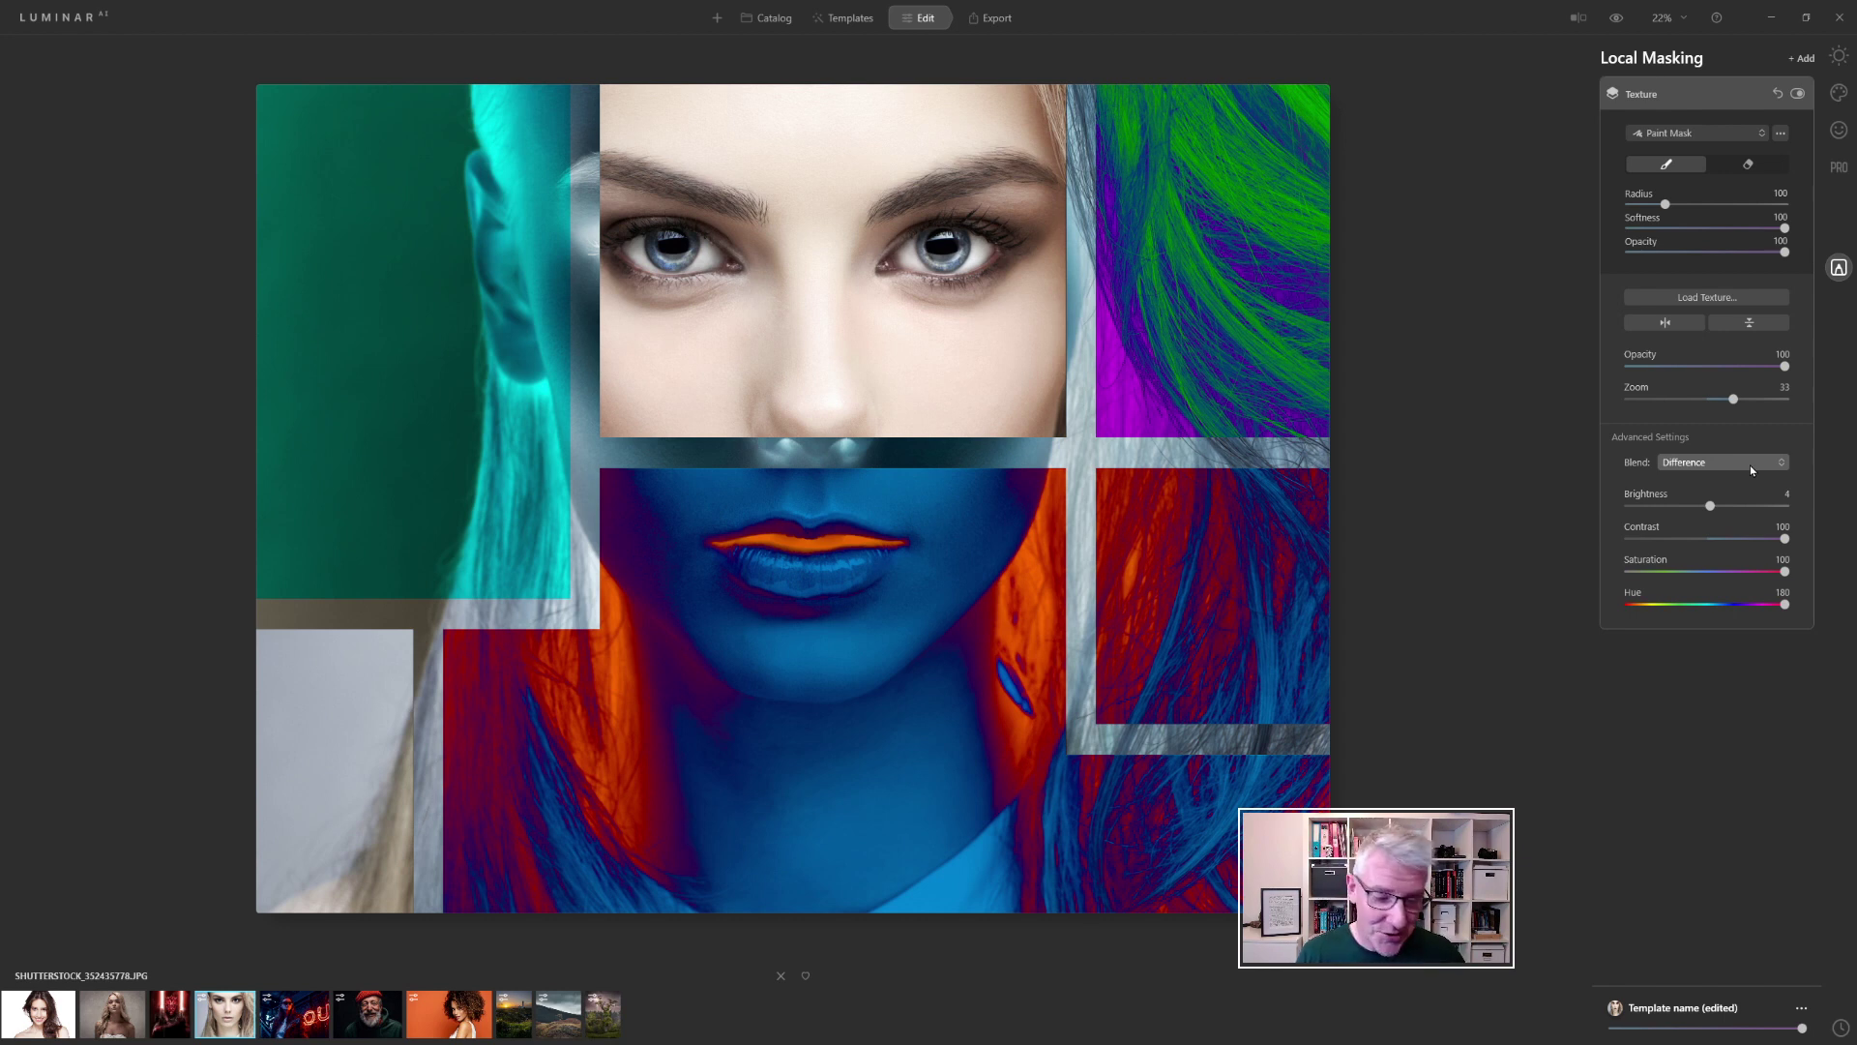
# Step: Add a second Texture layer loaded with the frame 5 white circles image
pyautogui.click(1801, 64)
pyautogui.click(1787, 130)
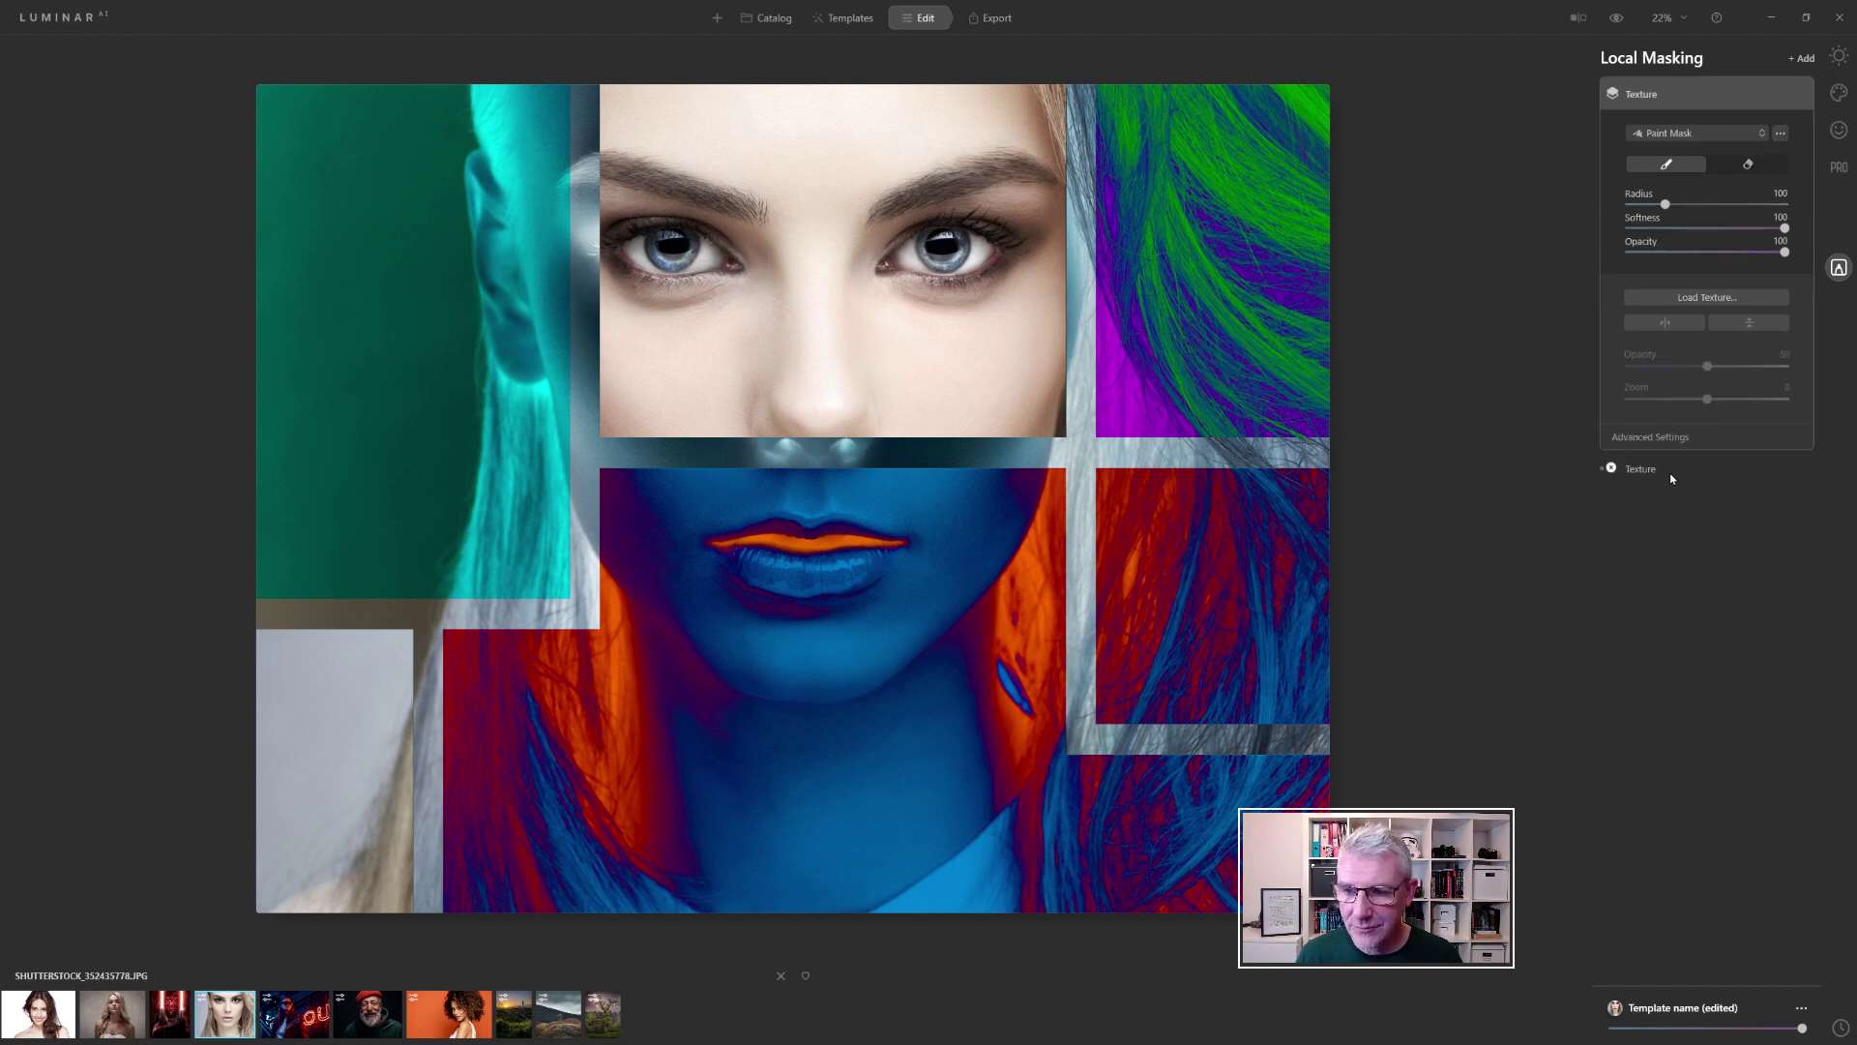
pyautogui.click(1724, 298)
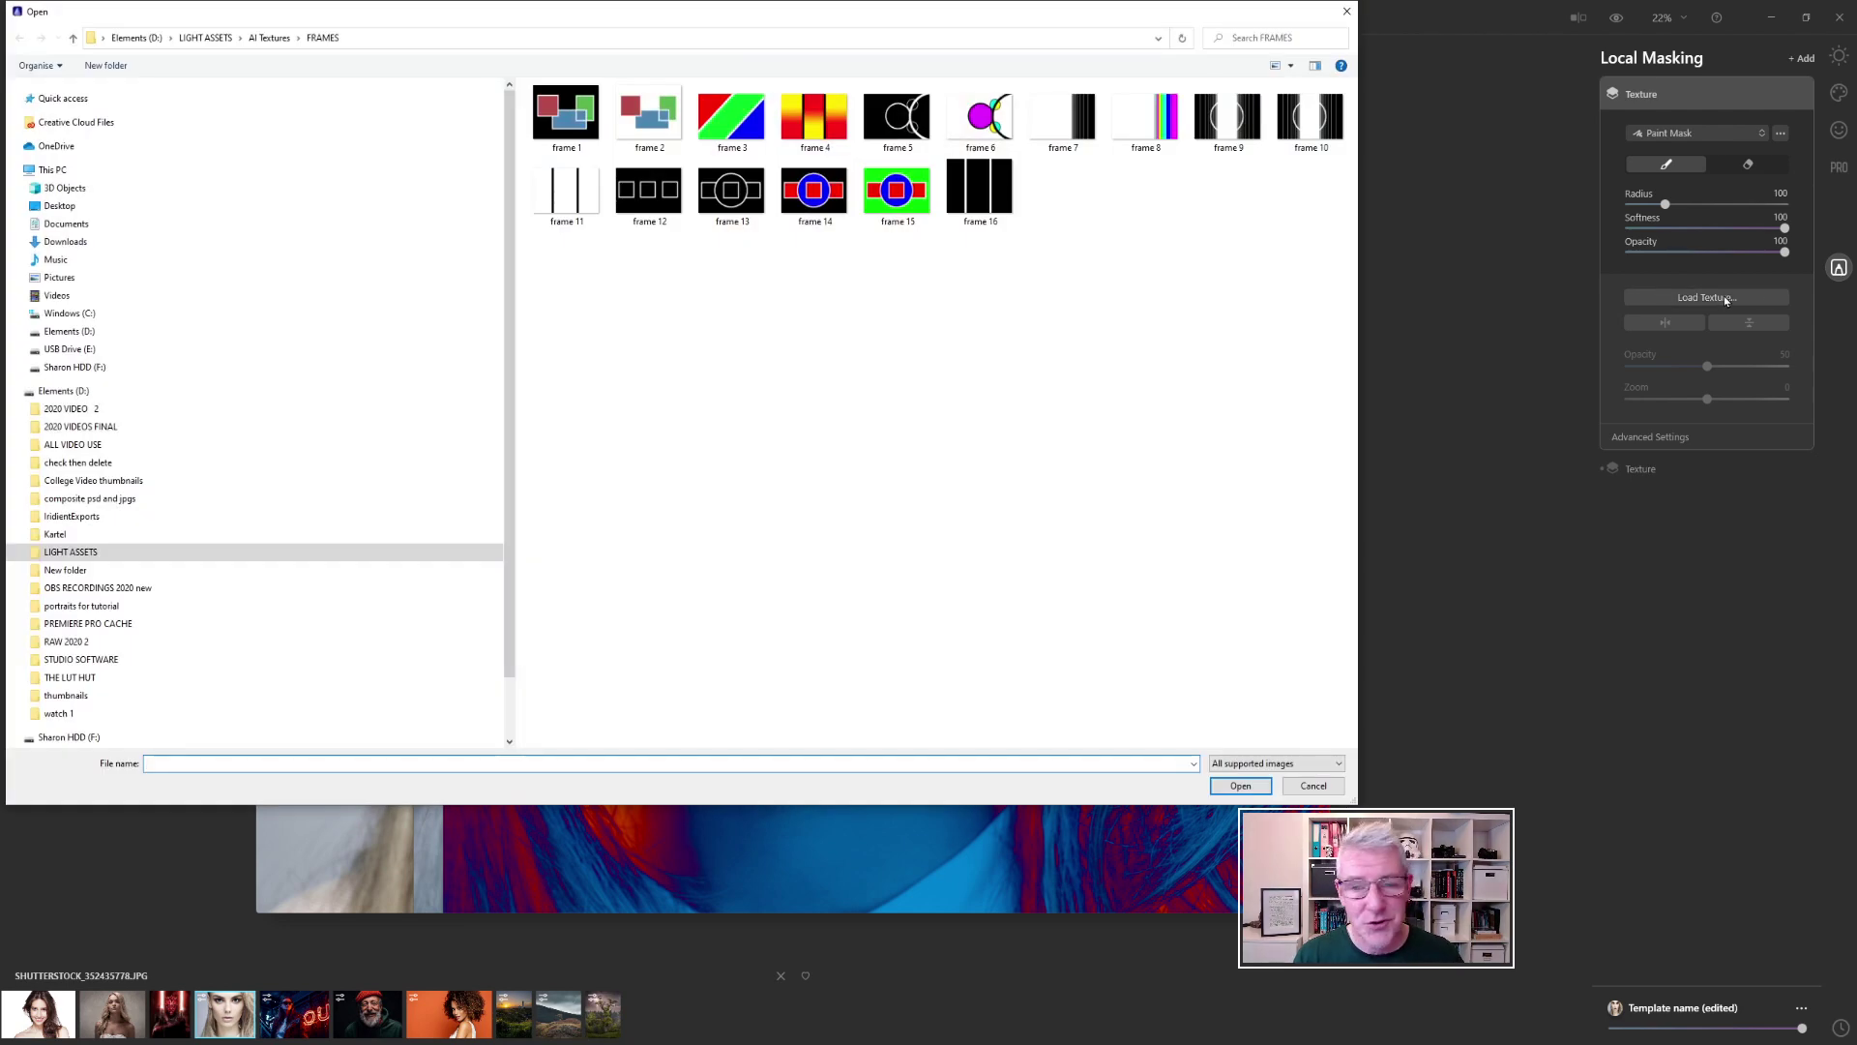
pyautogui.click(910, 124)
pyautogui.click(1240, 785)
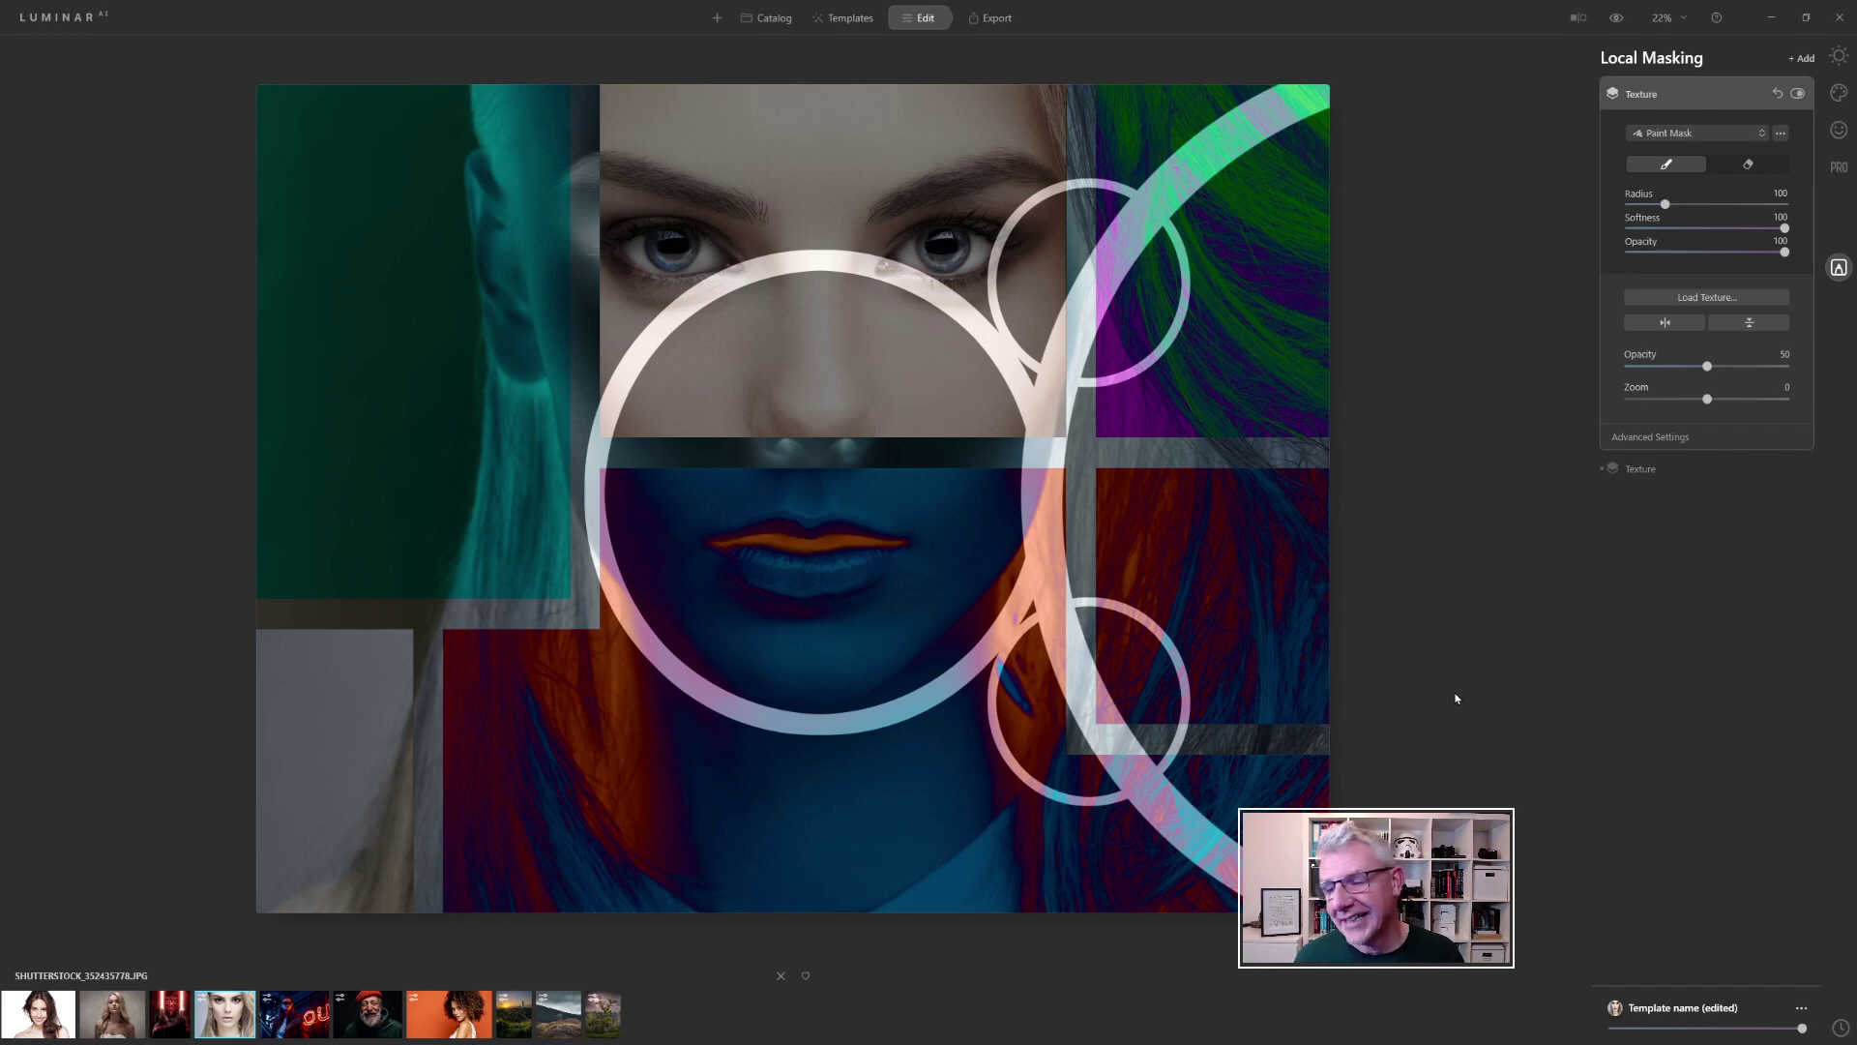
# Step: Blend the circles texture with Lighten at Zoom 31, then switch to the orange-background portrait
pyautogui.click(1669, 438)
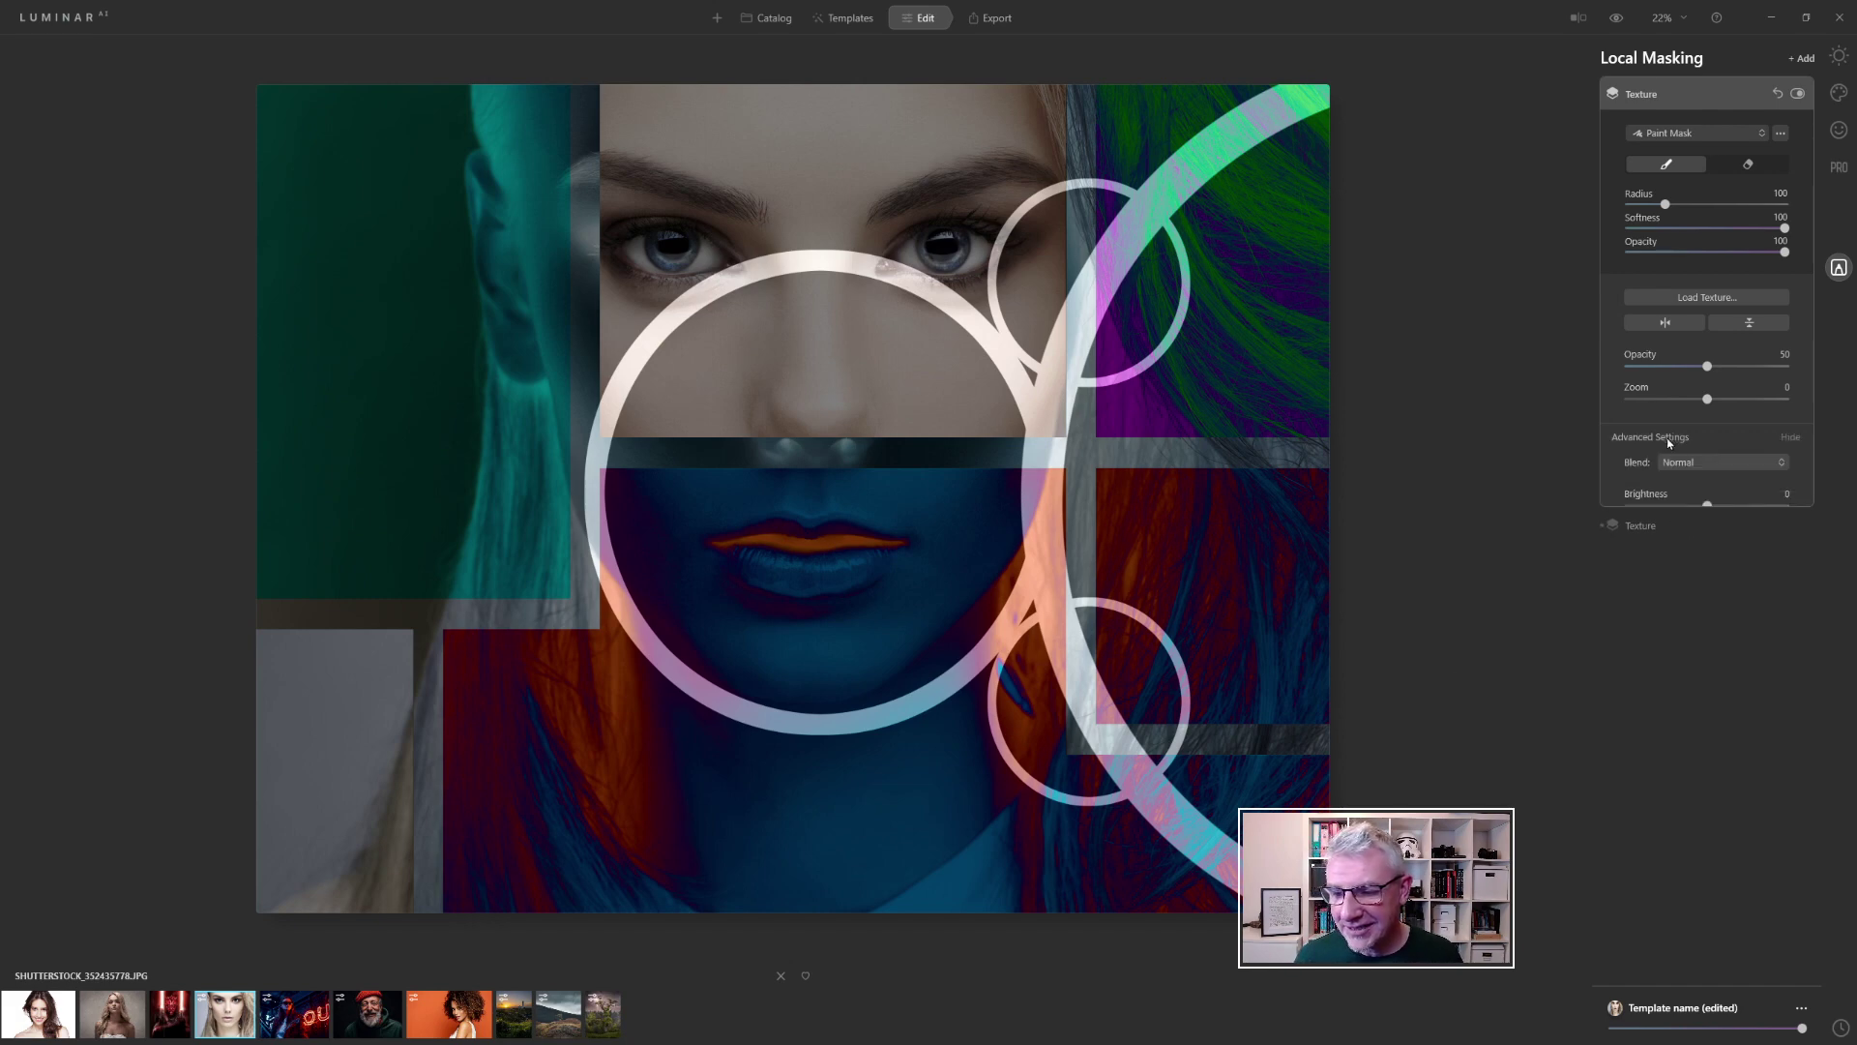
pyautogui.click(1727, 466)
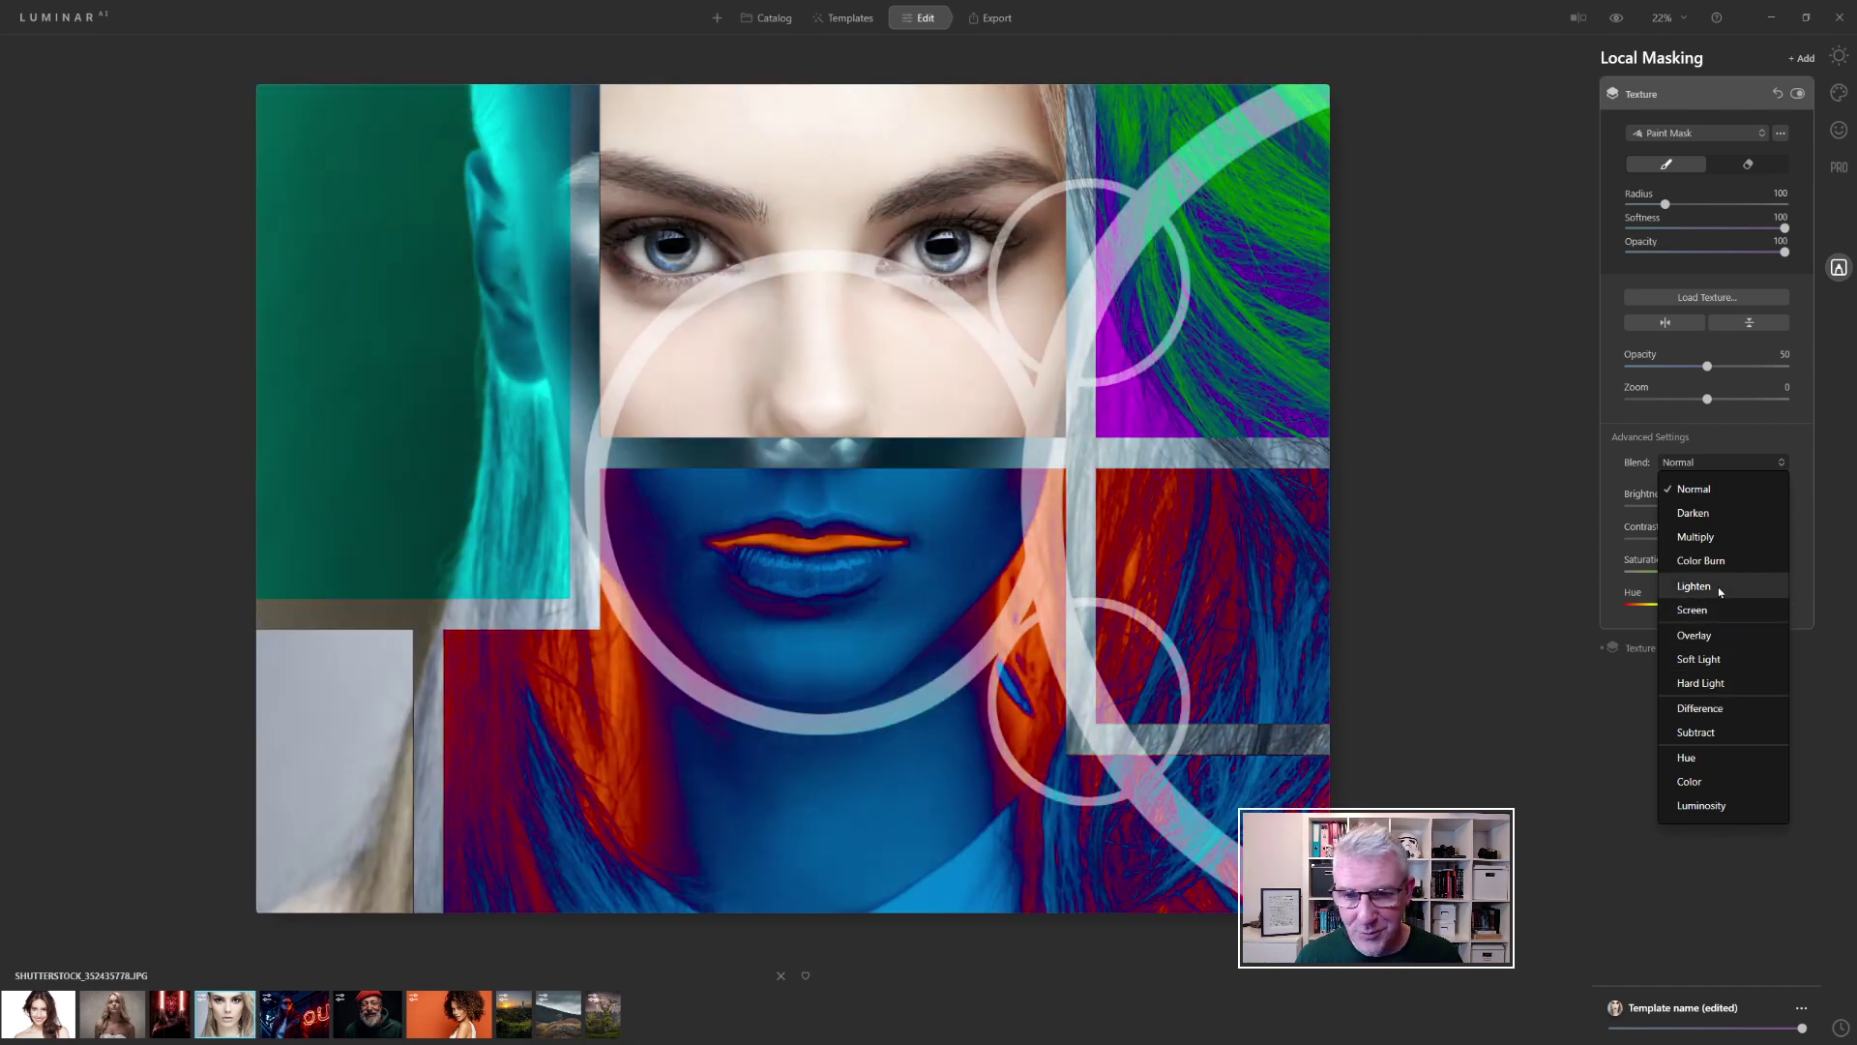
pyautogui.click(1715, 590)
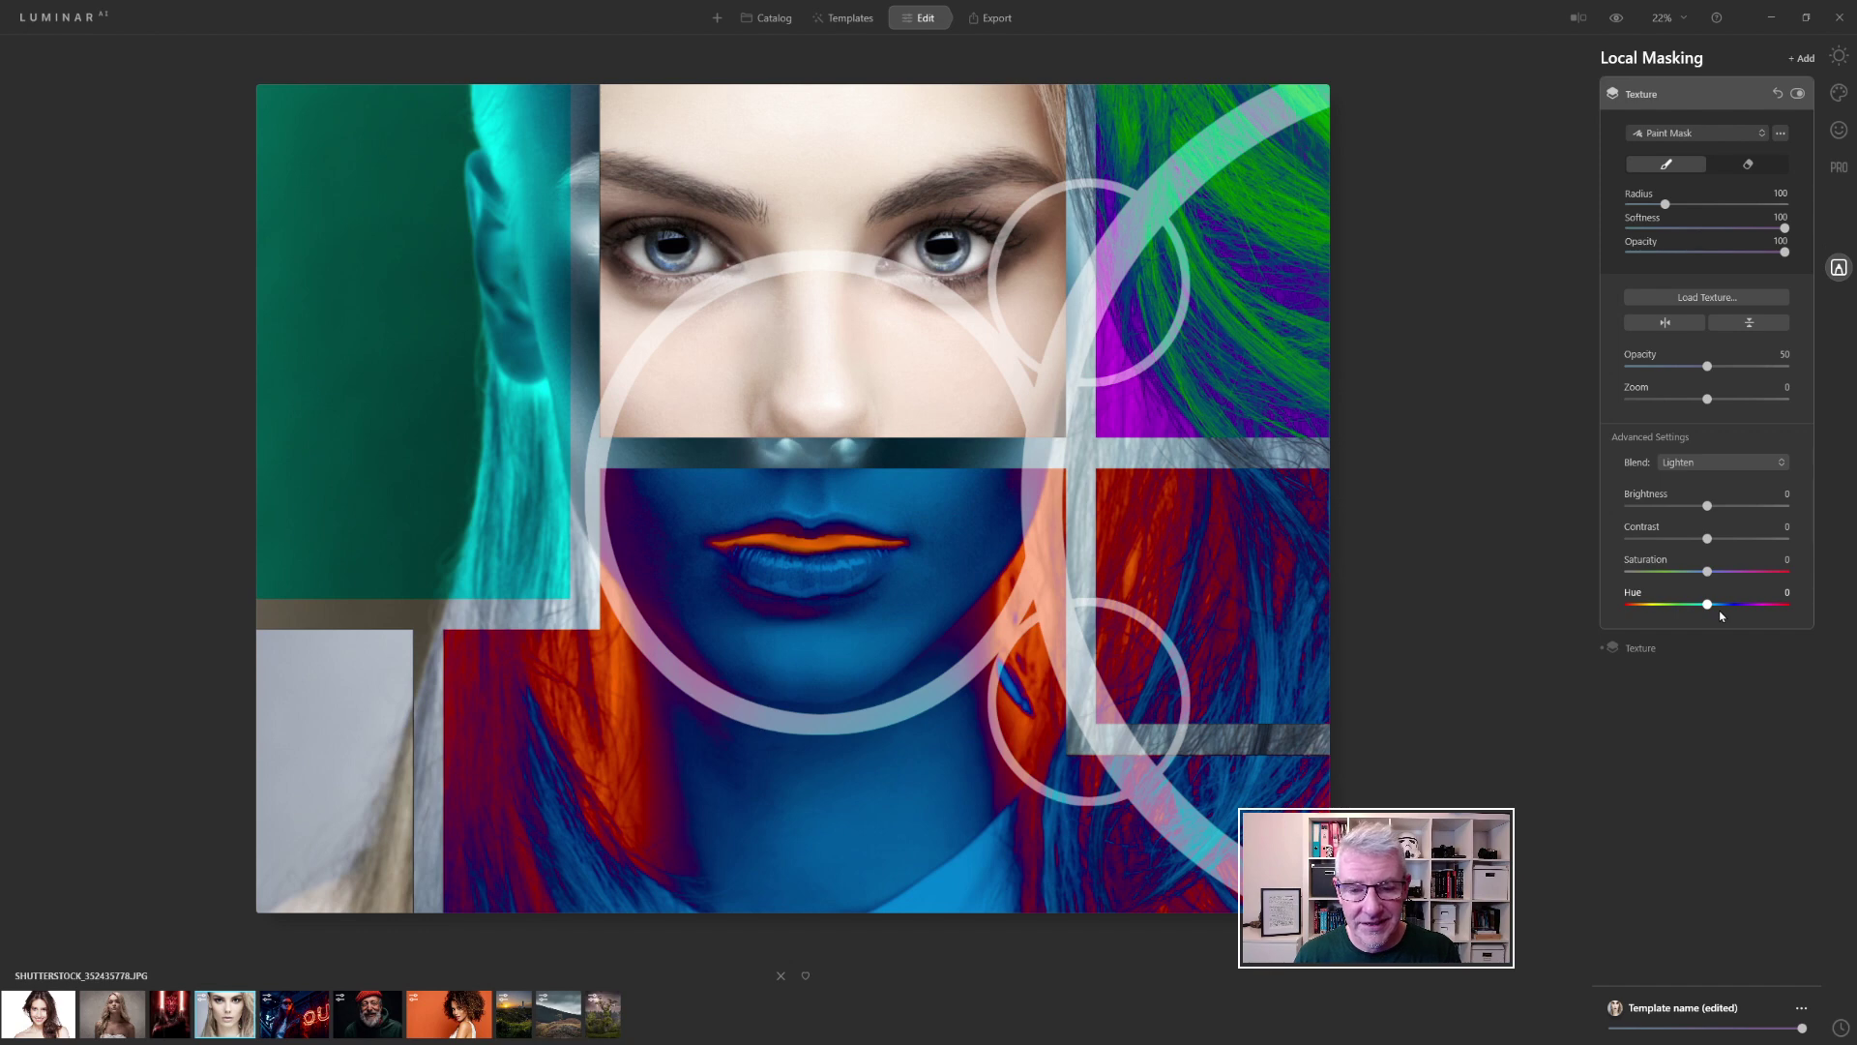
pyautogui.click(1723, 399)
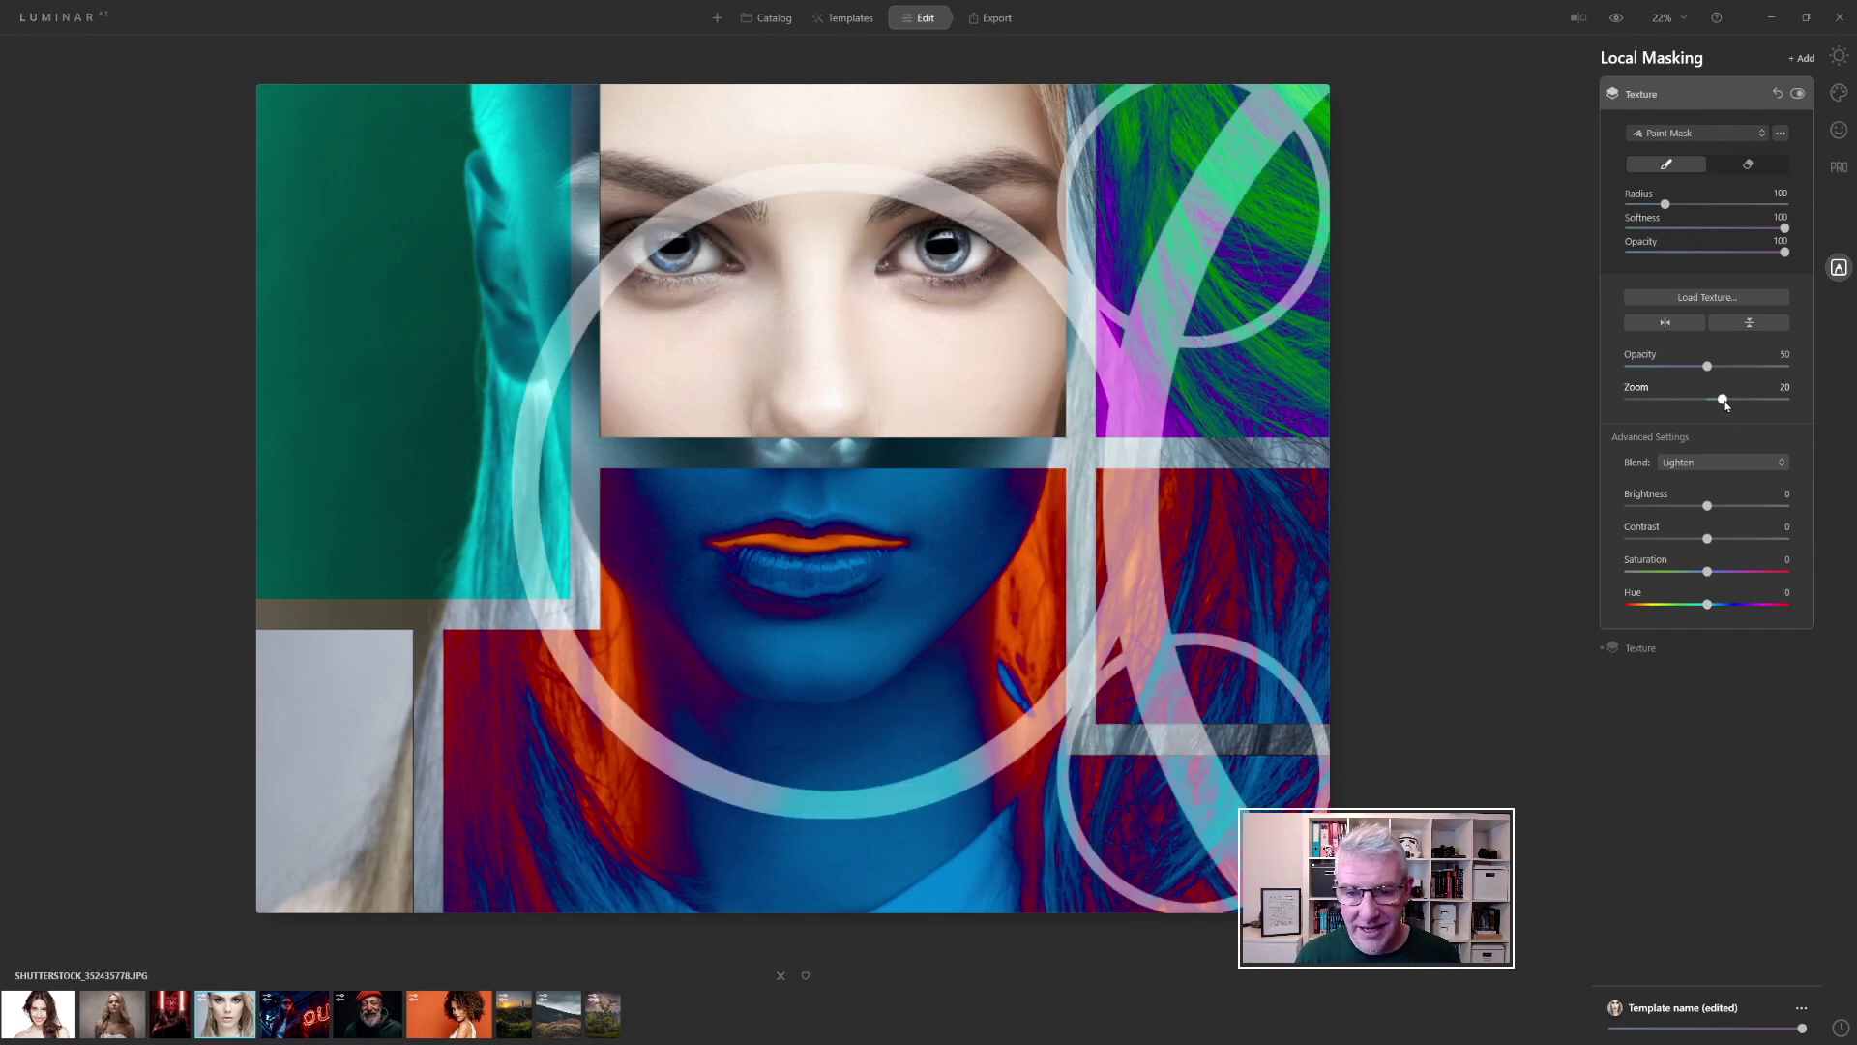
pyautogui.moveTo(1725, 400)
pyautogui.mouseDown()
pyautogui.moveTo(1698, 403)
pyautogui.moveTo(1733, 402)
pyautogui.mouseUp()
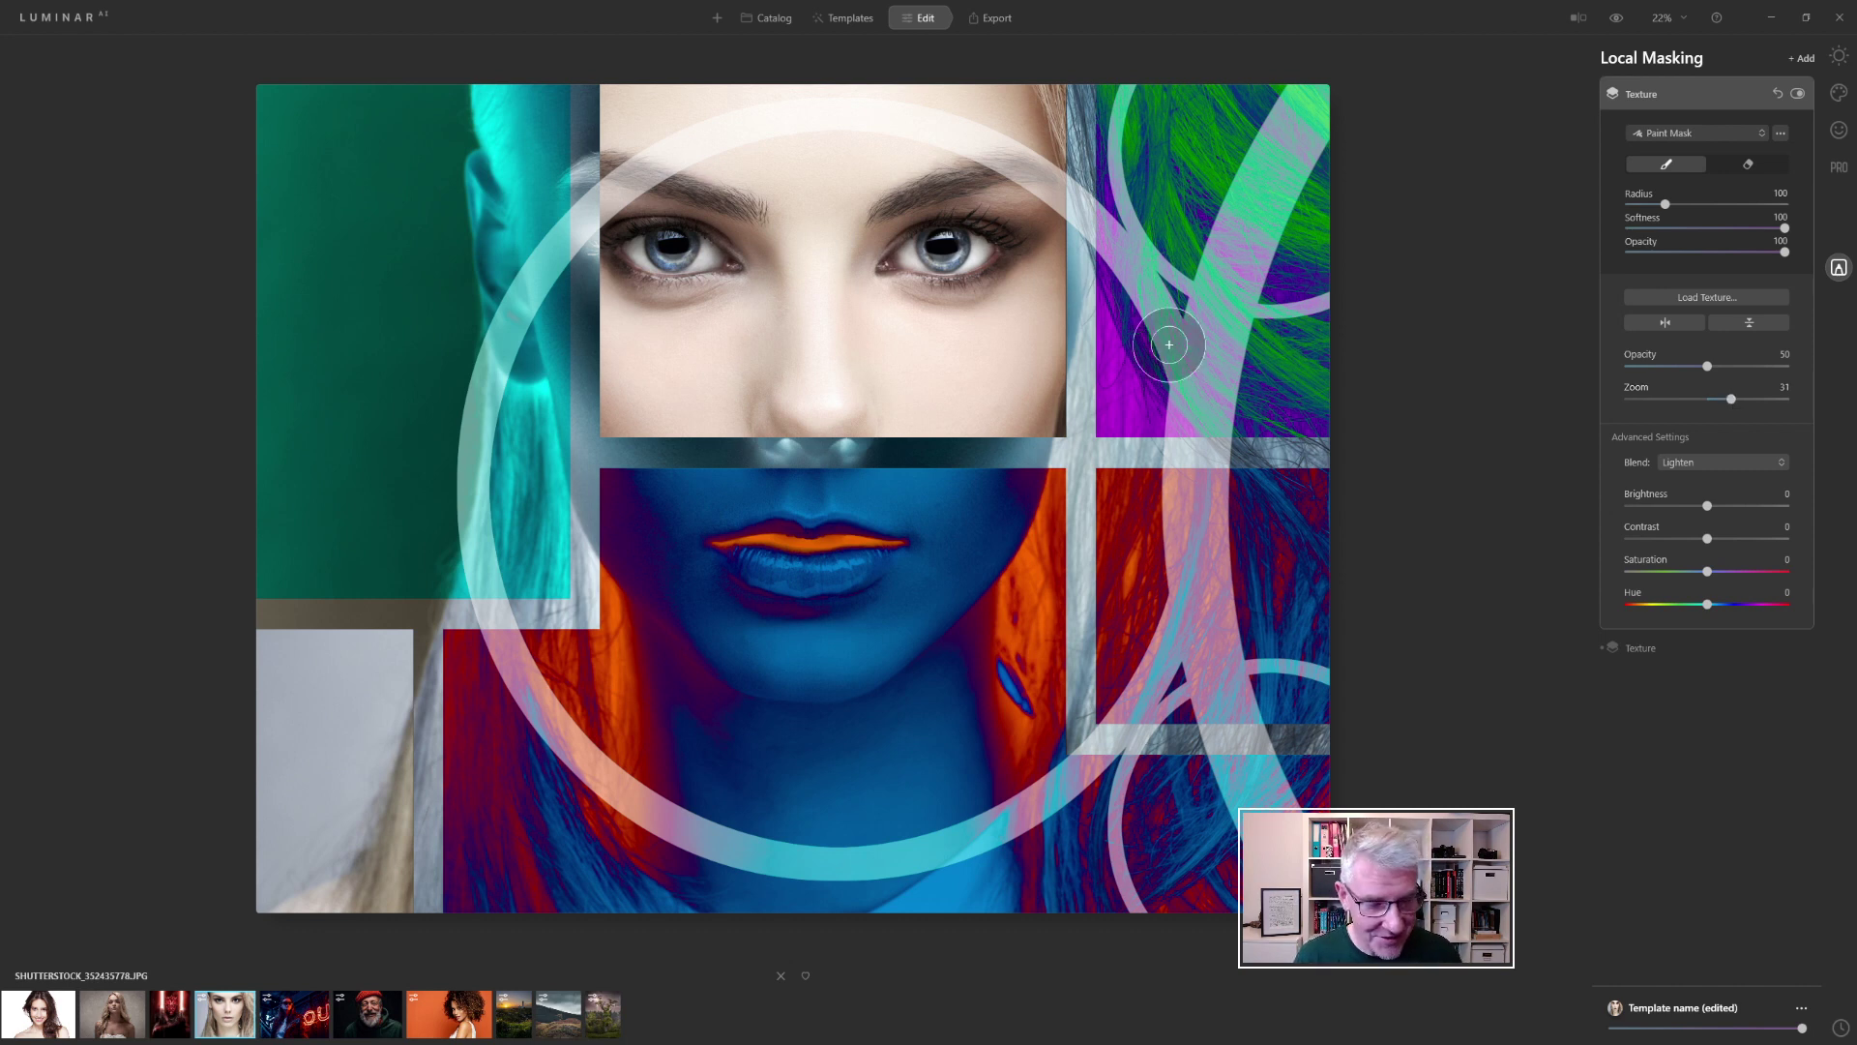
pyautogui.click(450, 1012)
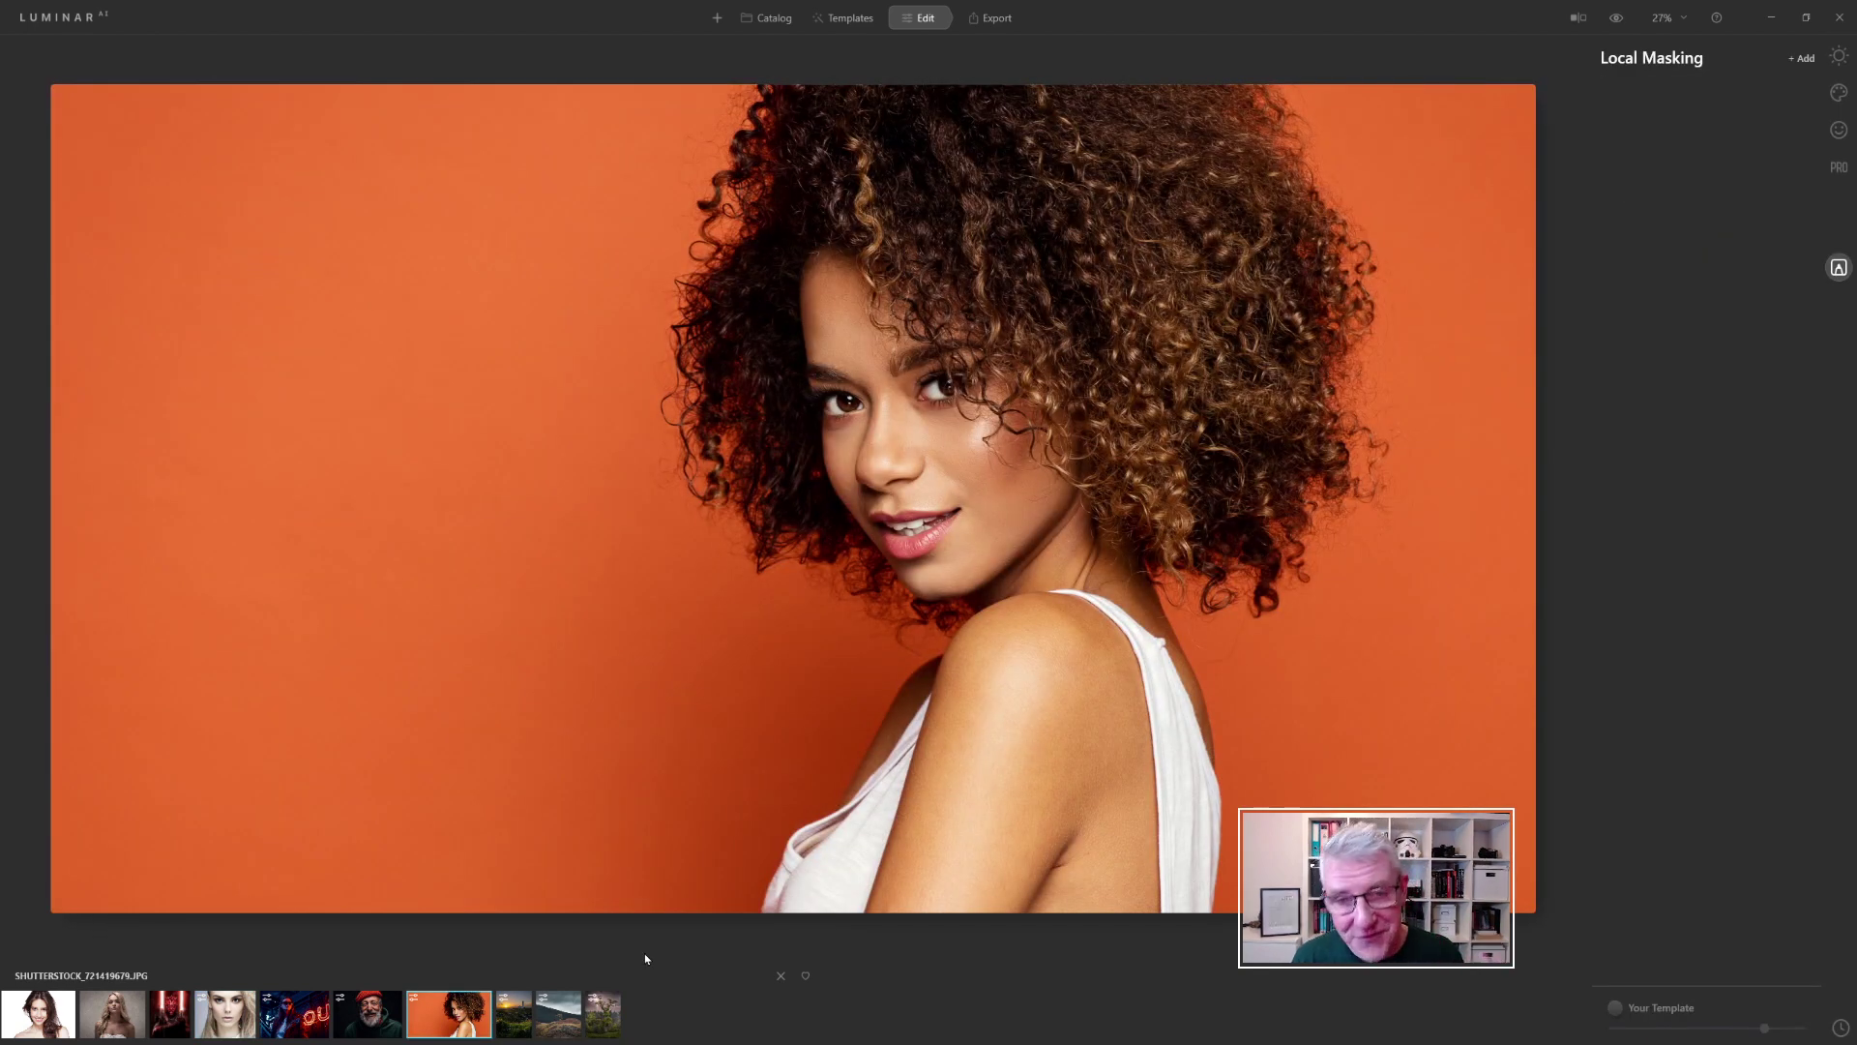
# Step: Add a Texture layer with the frame 3 diagonal stripes, zoomed to 14
pyautogui.click(1805, 58)
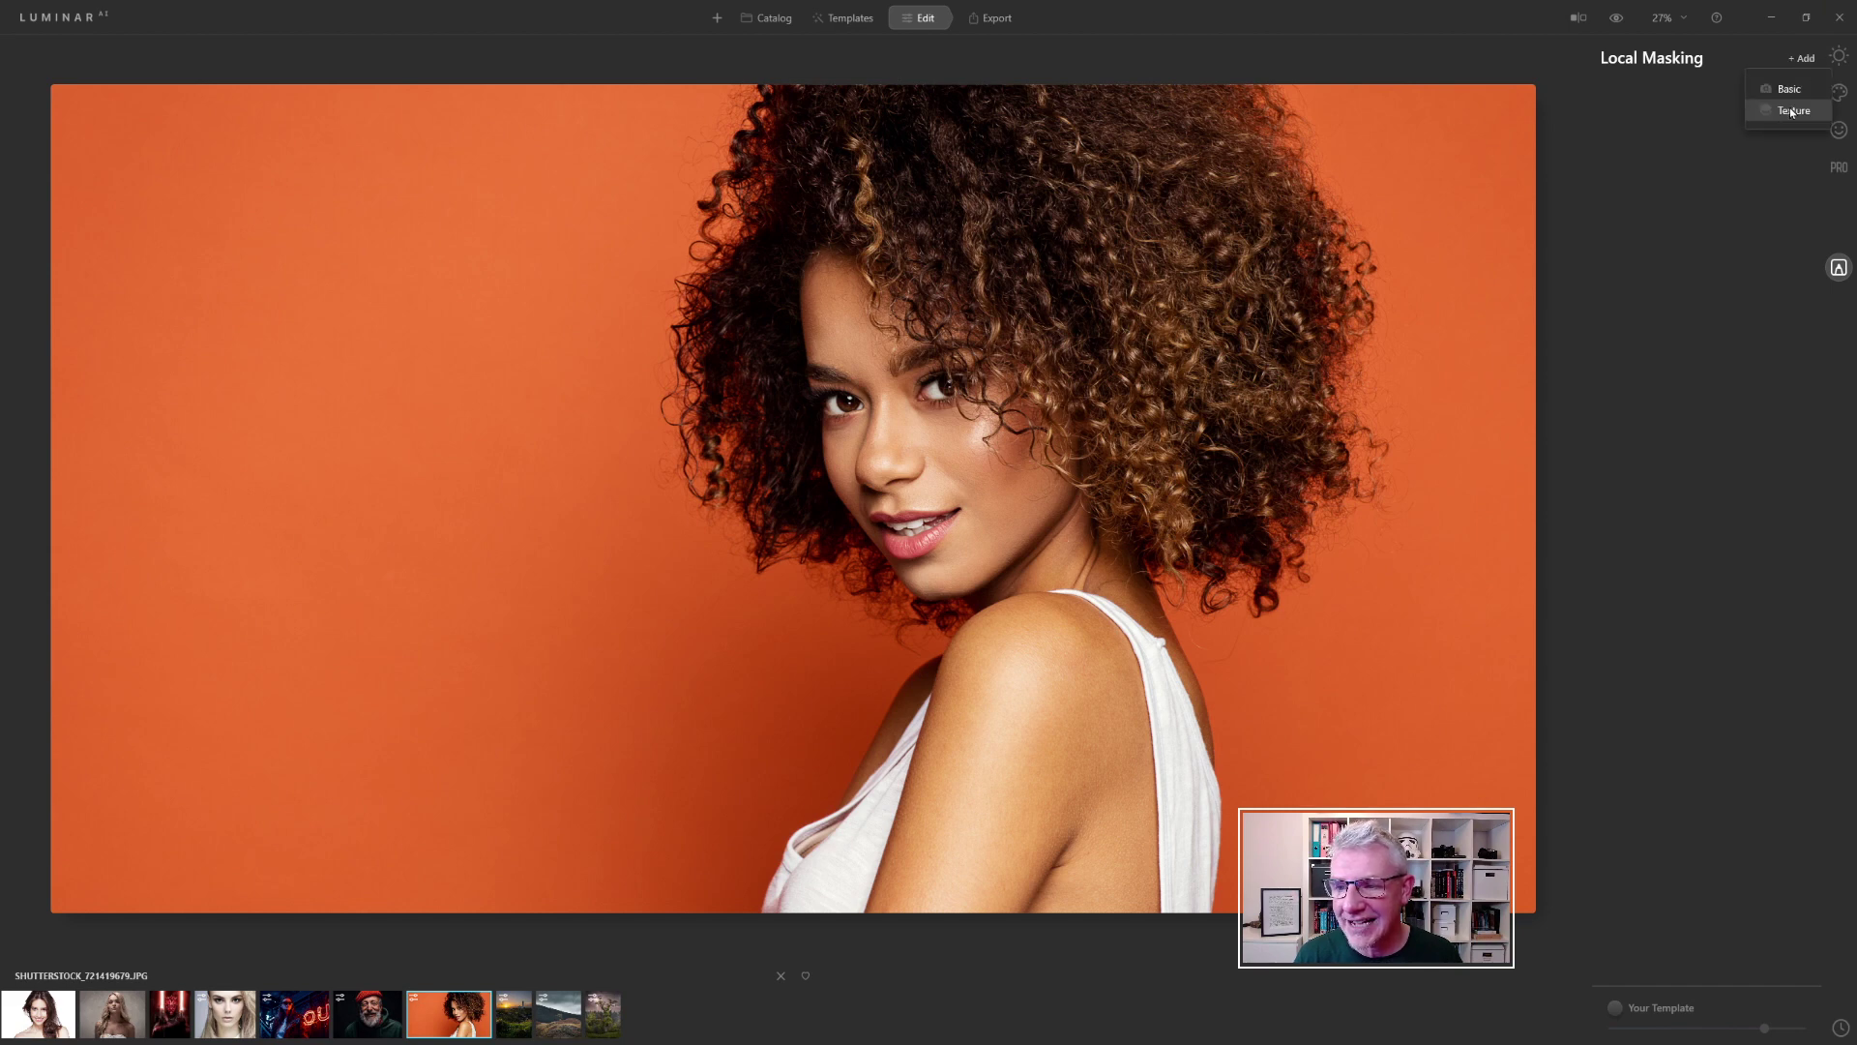
pyautogui.click(1791, 112)
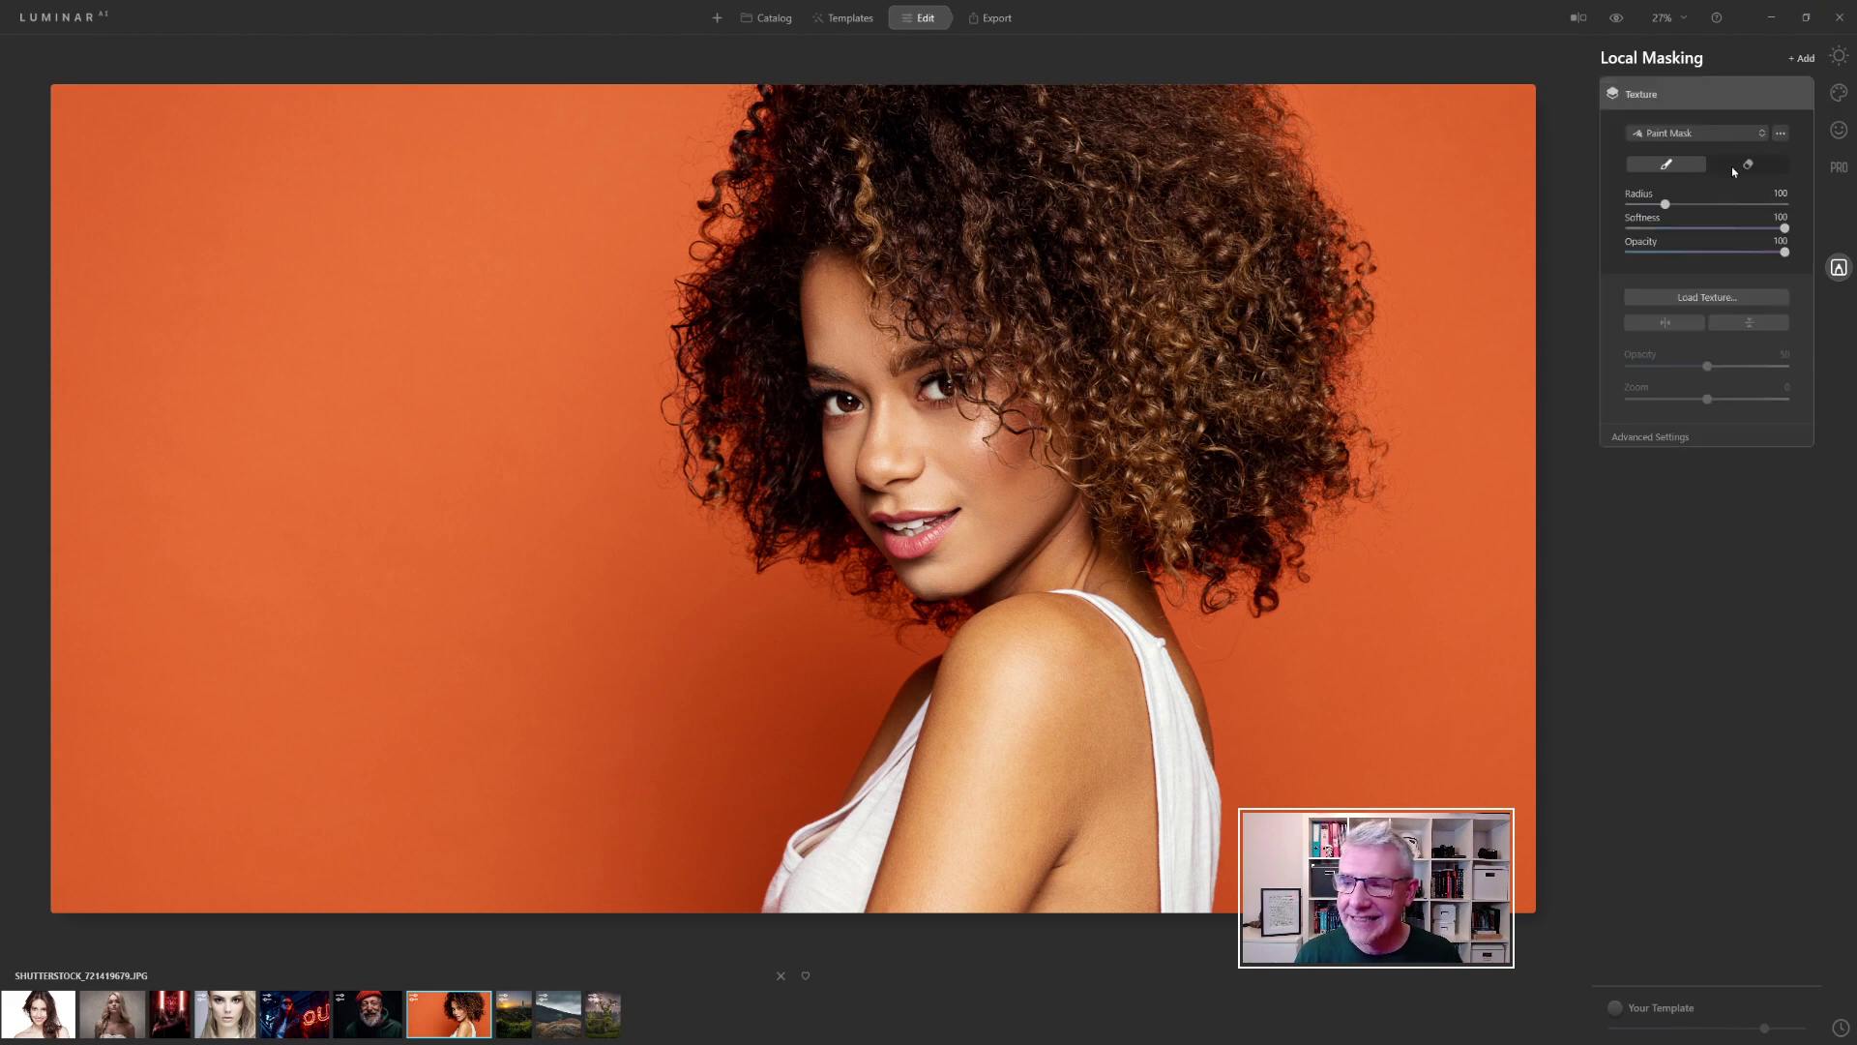
pyautogui.click(1707, 296)
pyautogui.click(717, 117)
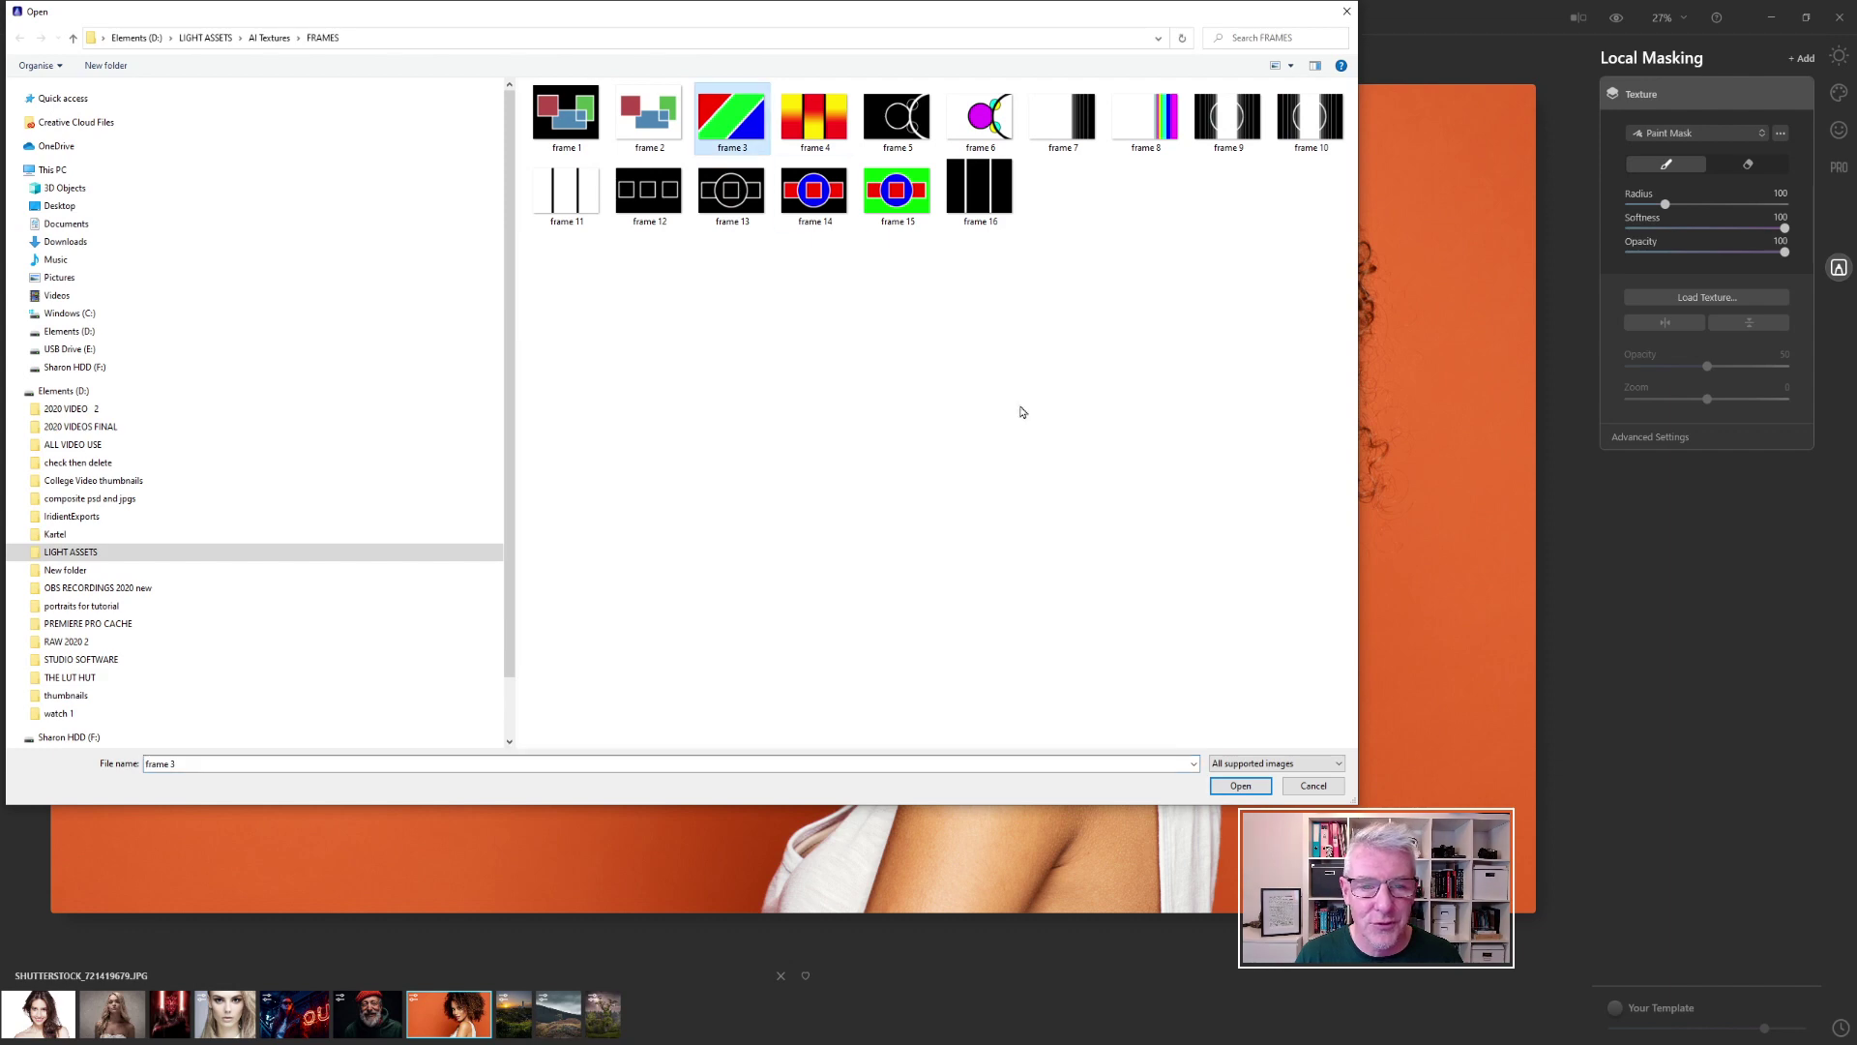
pyautogui.click(1240, 786)
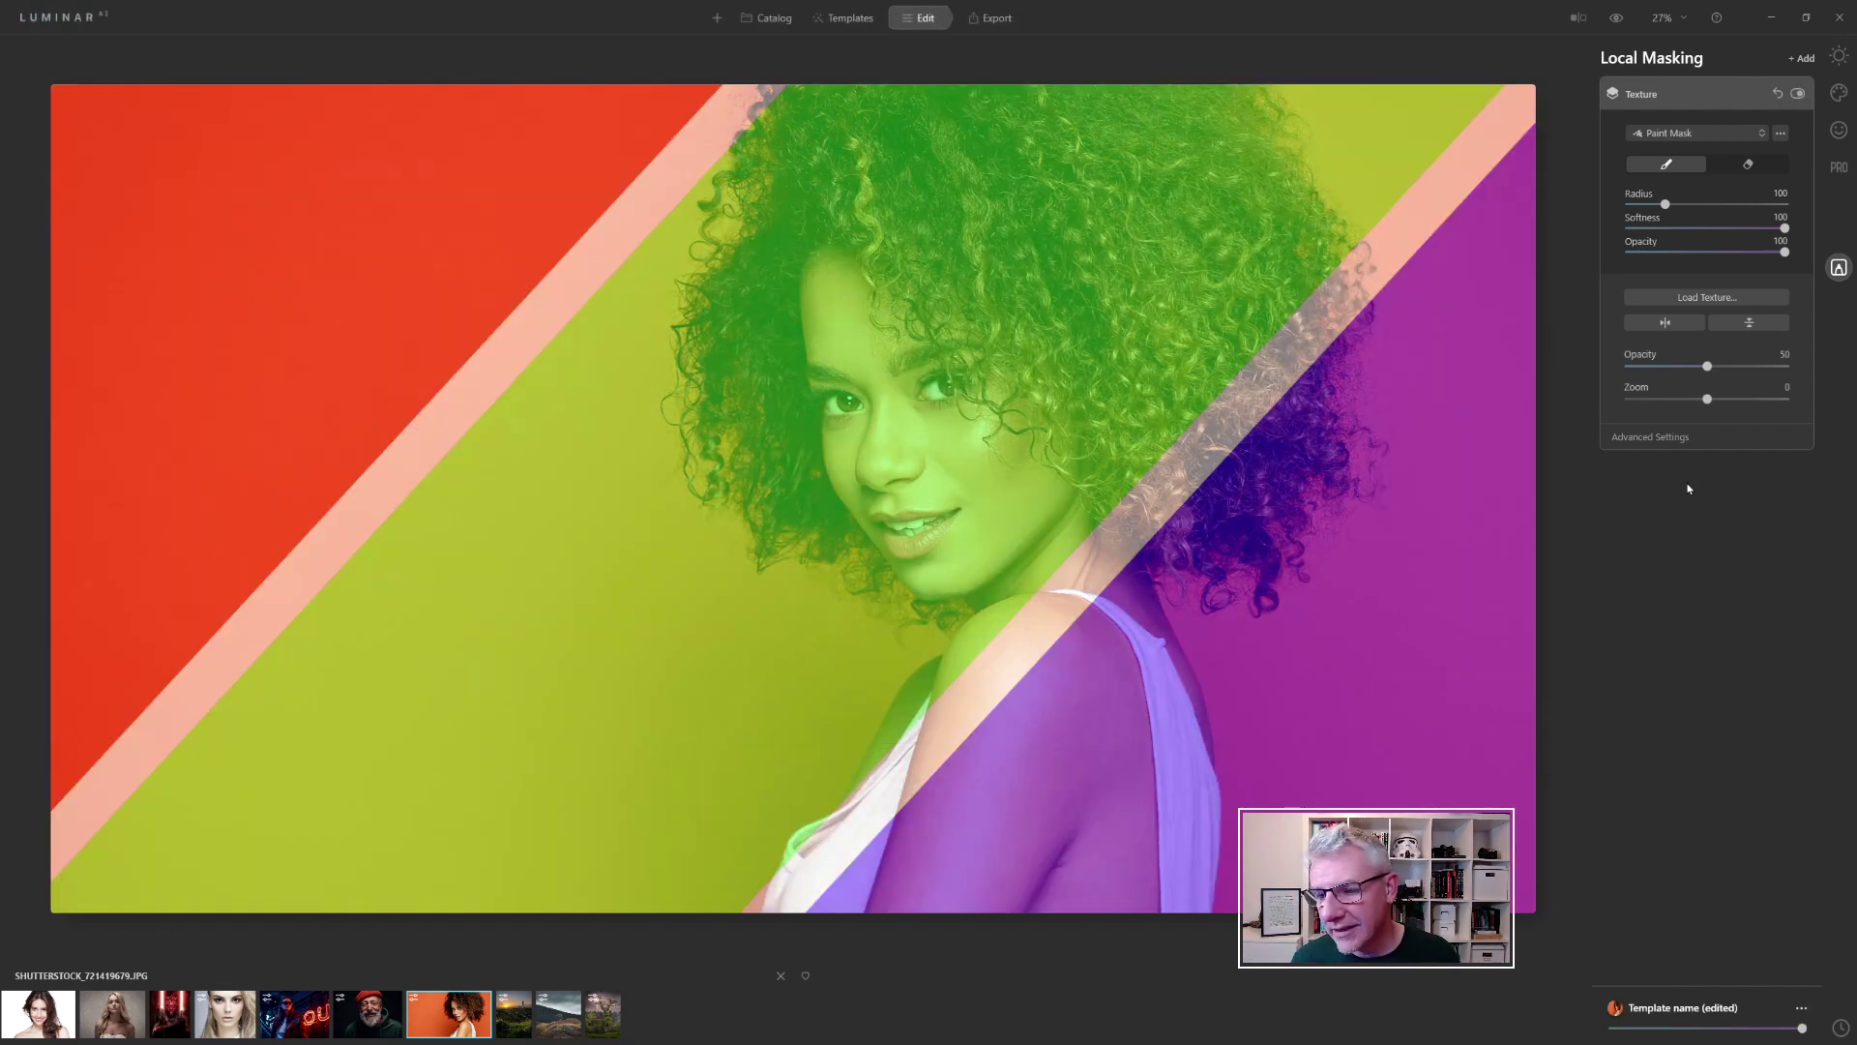
pyautogui.moveTo(1707, 398)
pyautogui.mouseDown()
pyautogui.moveTo(1751, 400)
pyautogui.moveTo(1703, 408)
pyautogui.moveTo(1722, 414)
pyautogui.mouseUp()
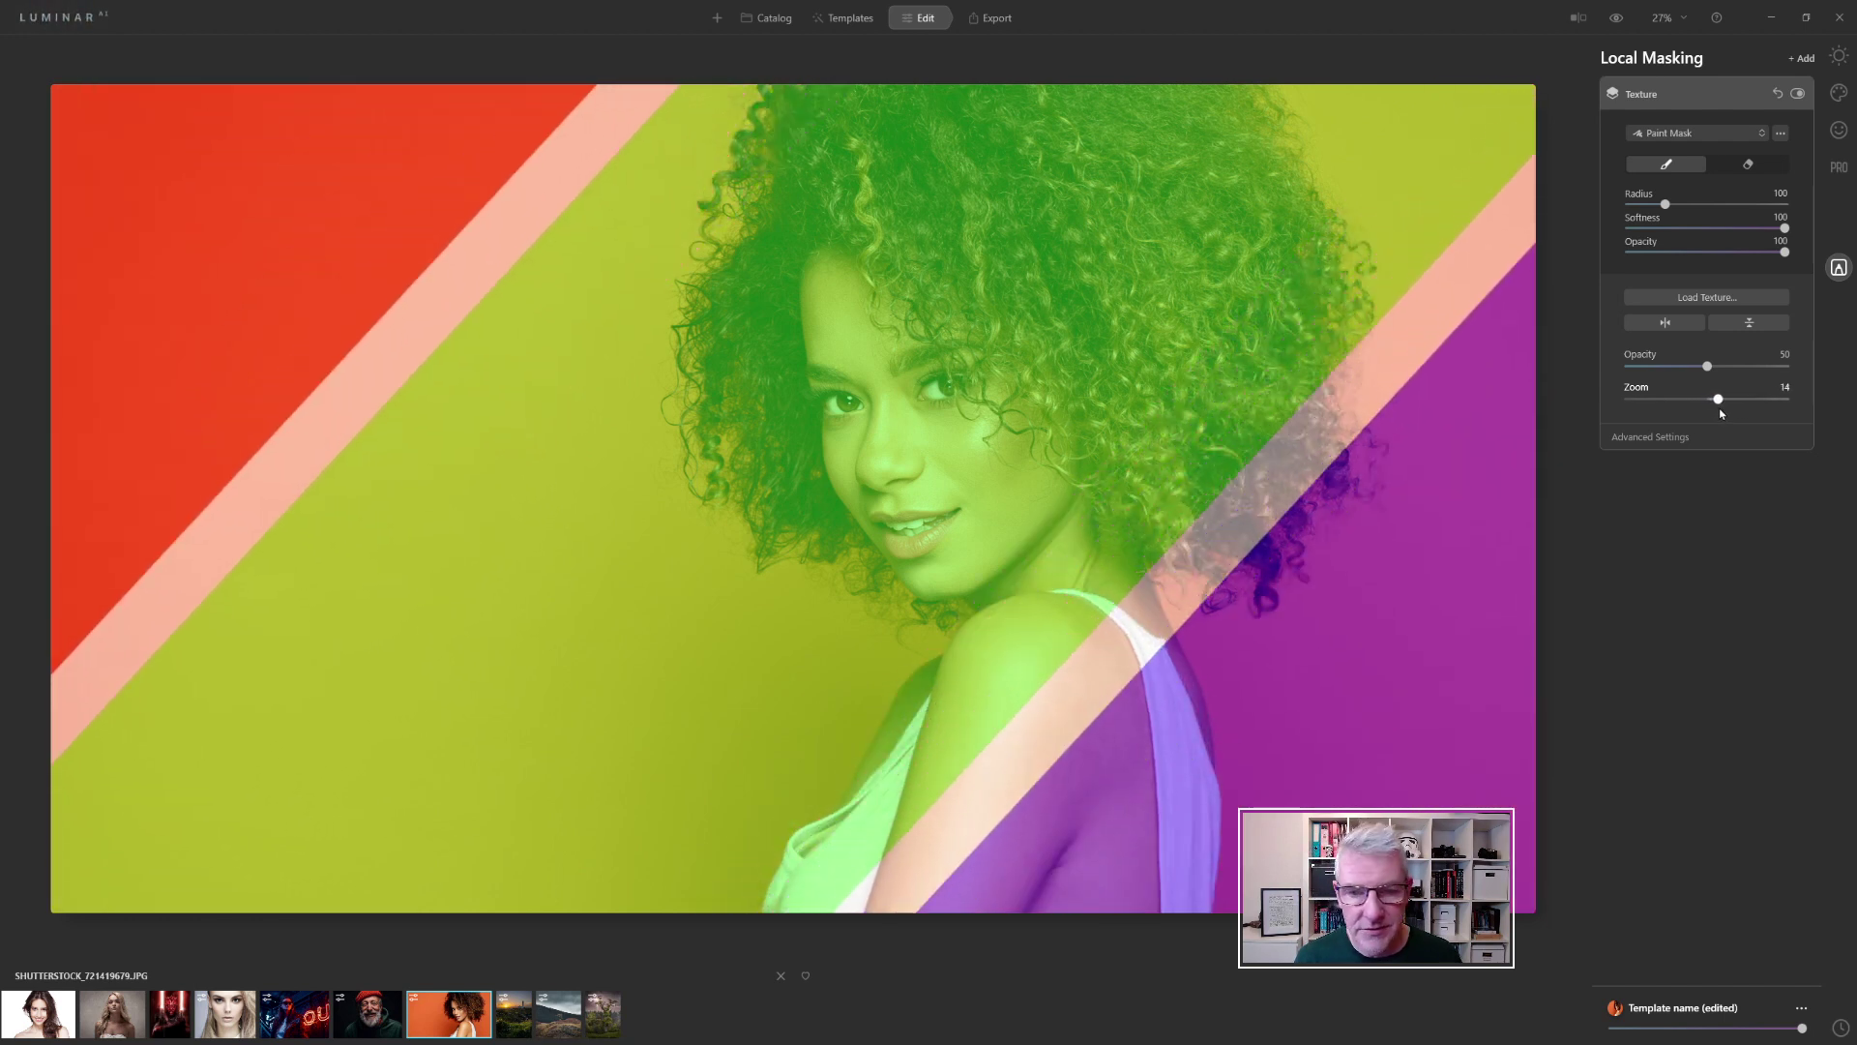
# Step: Set the stripe texture to Hue blend, Contrast 34, Saturation reset to 0, Hue 155
pyautogui.click(1665, 438)
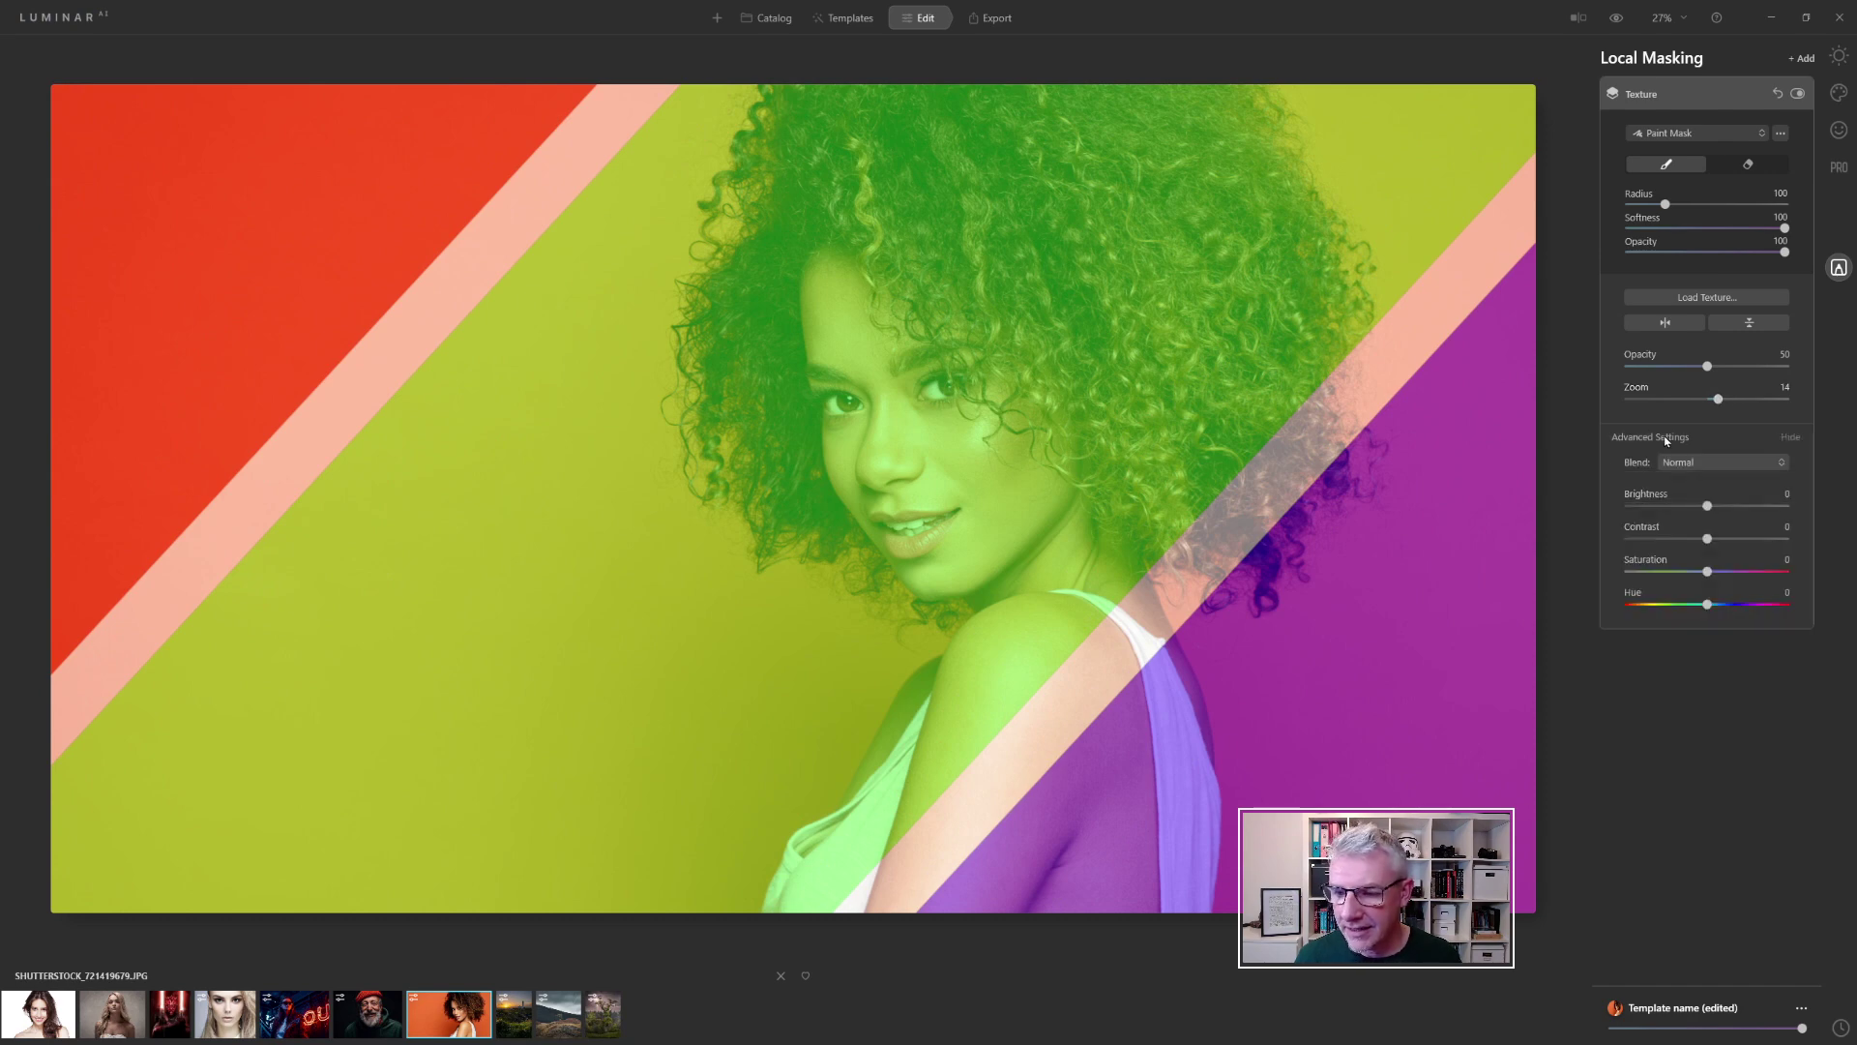
pyautogui.click(1698, 463)
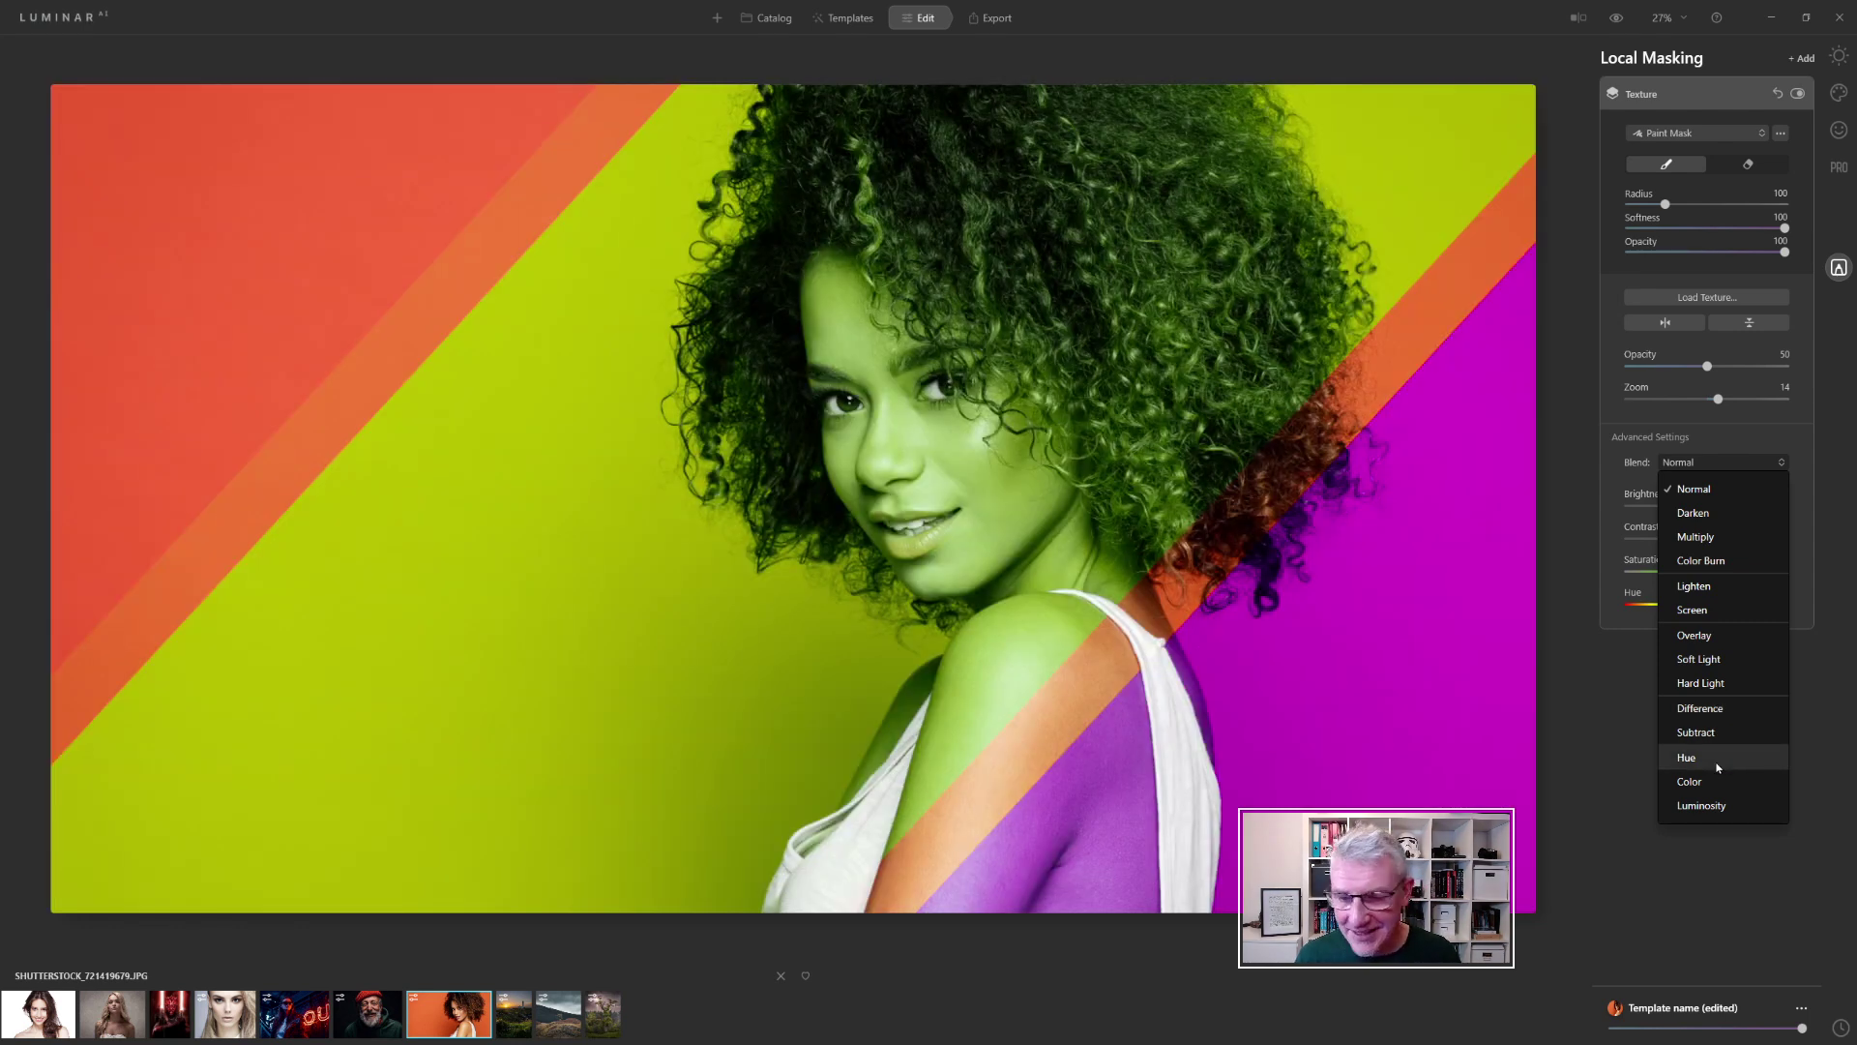
pyautogui.click(1718, 768)
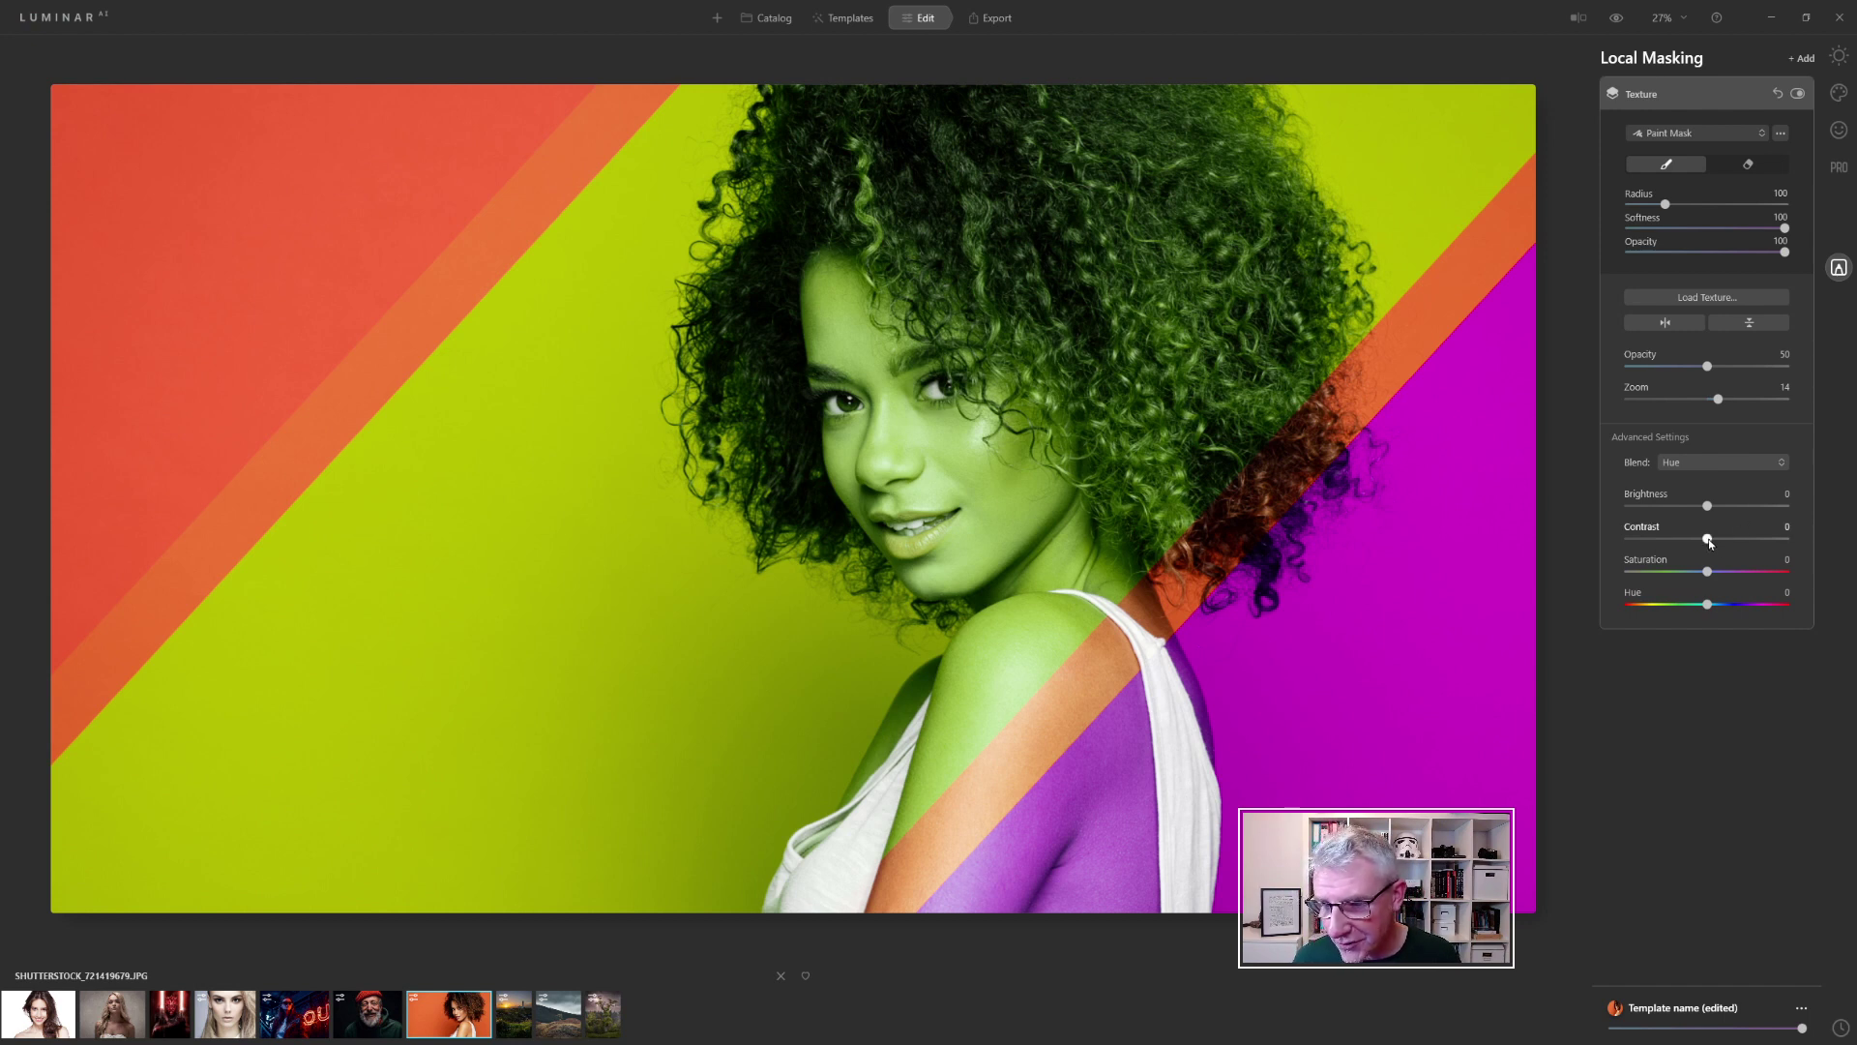
pyautogui.moveTo(1707, 538); pyautogui.dragTo(1785, 572)
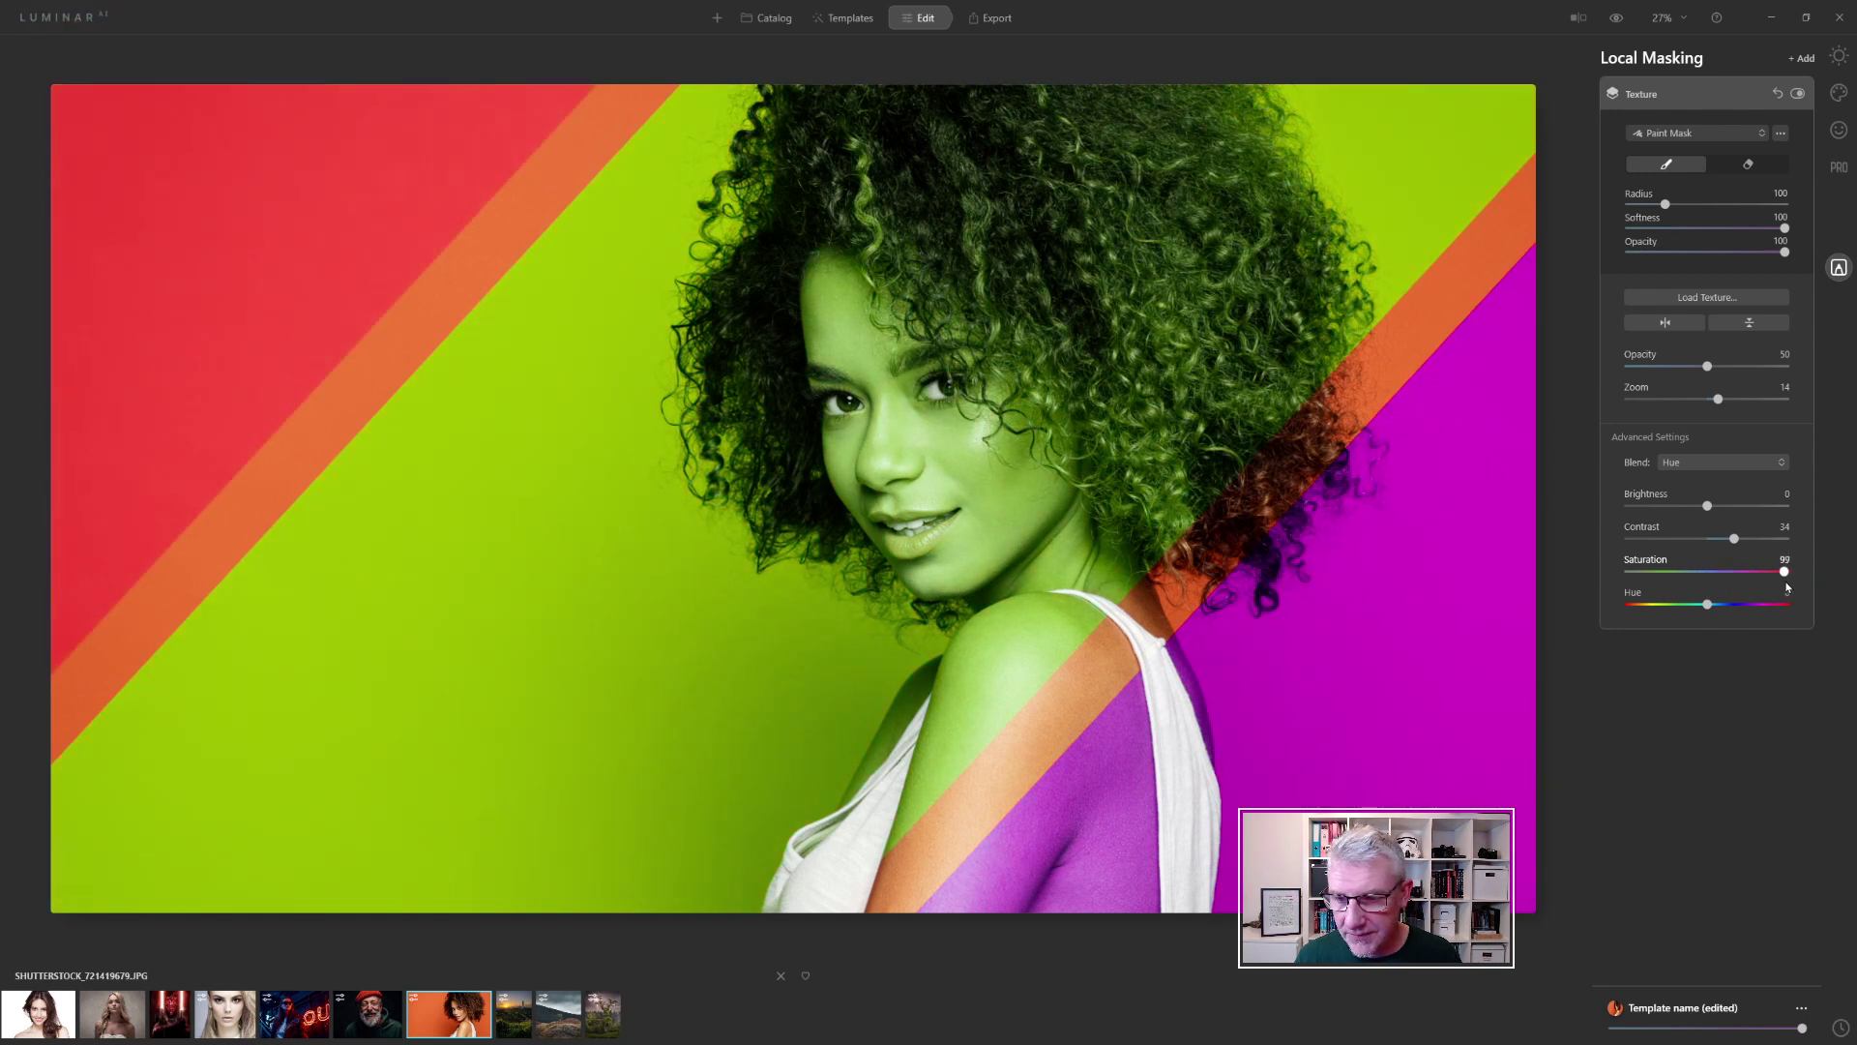
pyautogui.doubleClick(1732, 576)
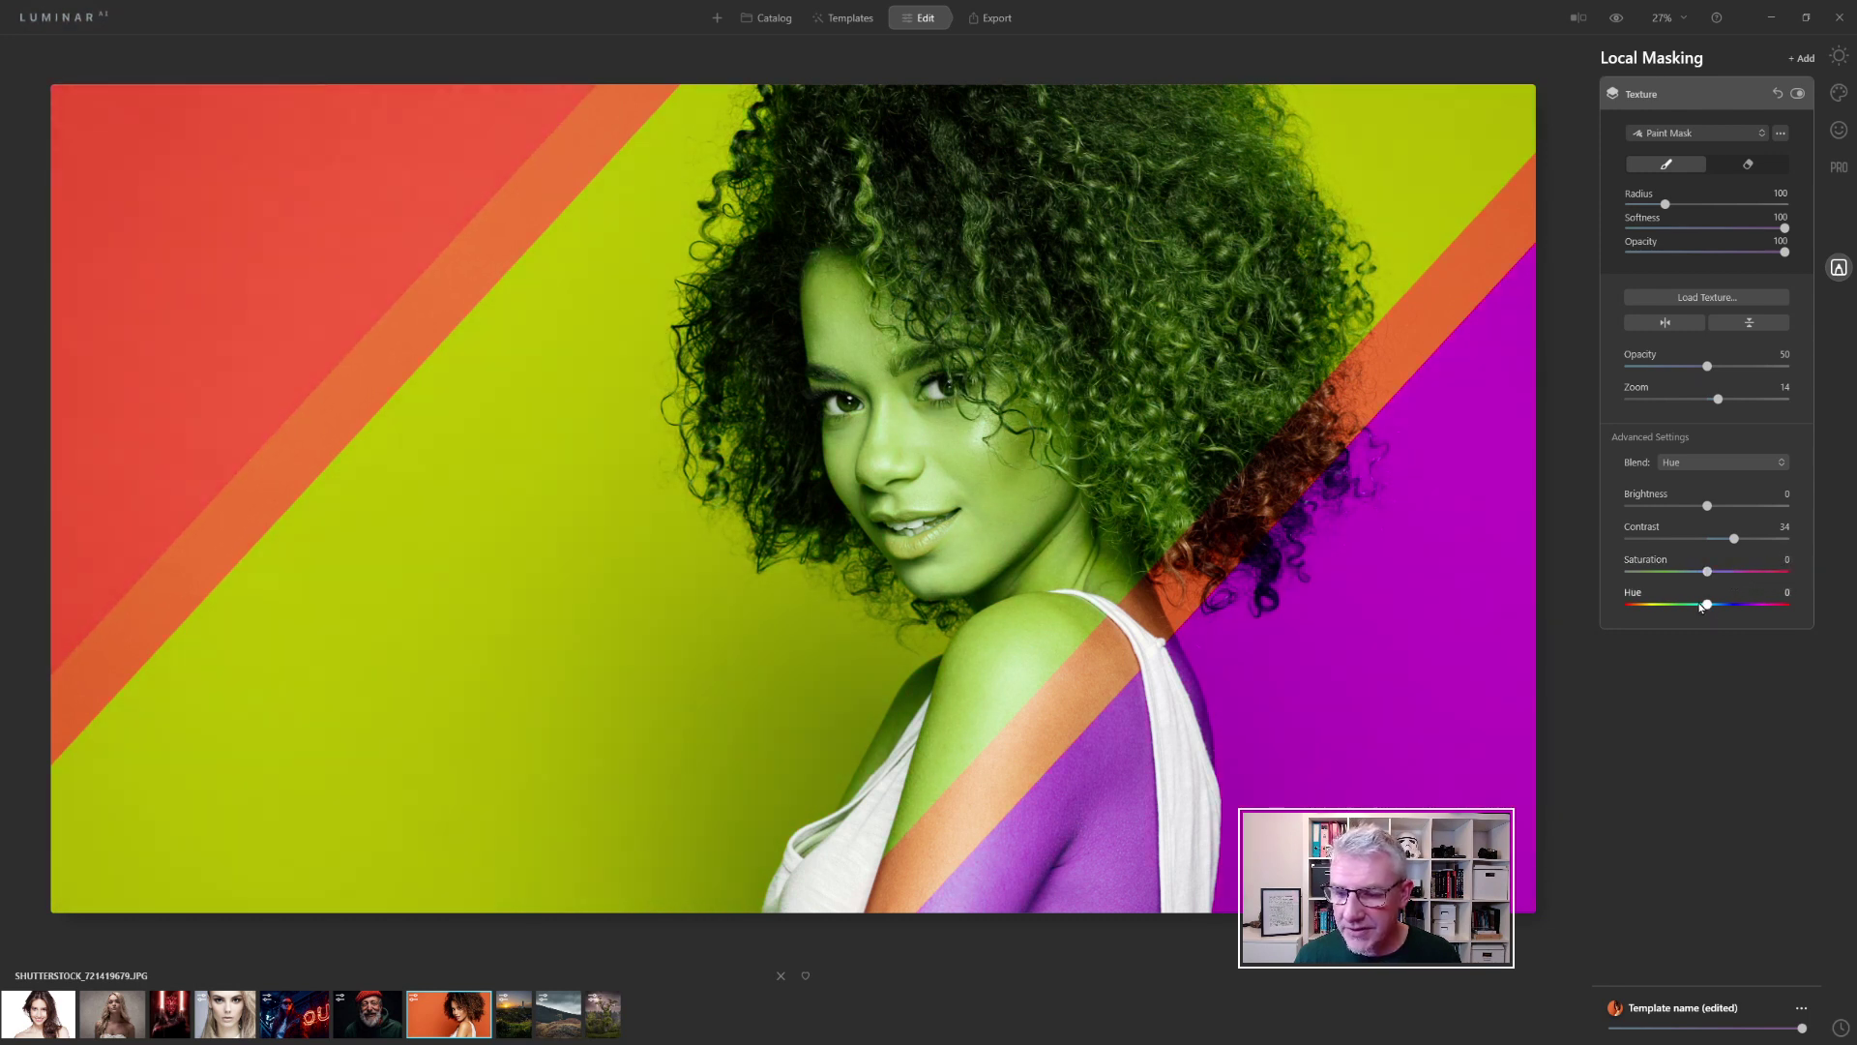
pyautogui.moveTo(1708, 606); pyautogui.dragTo(1629, 607)
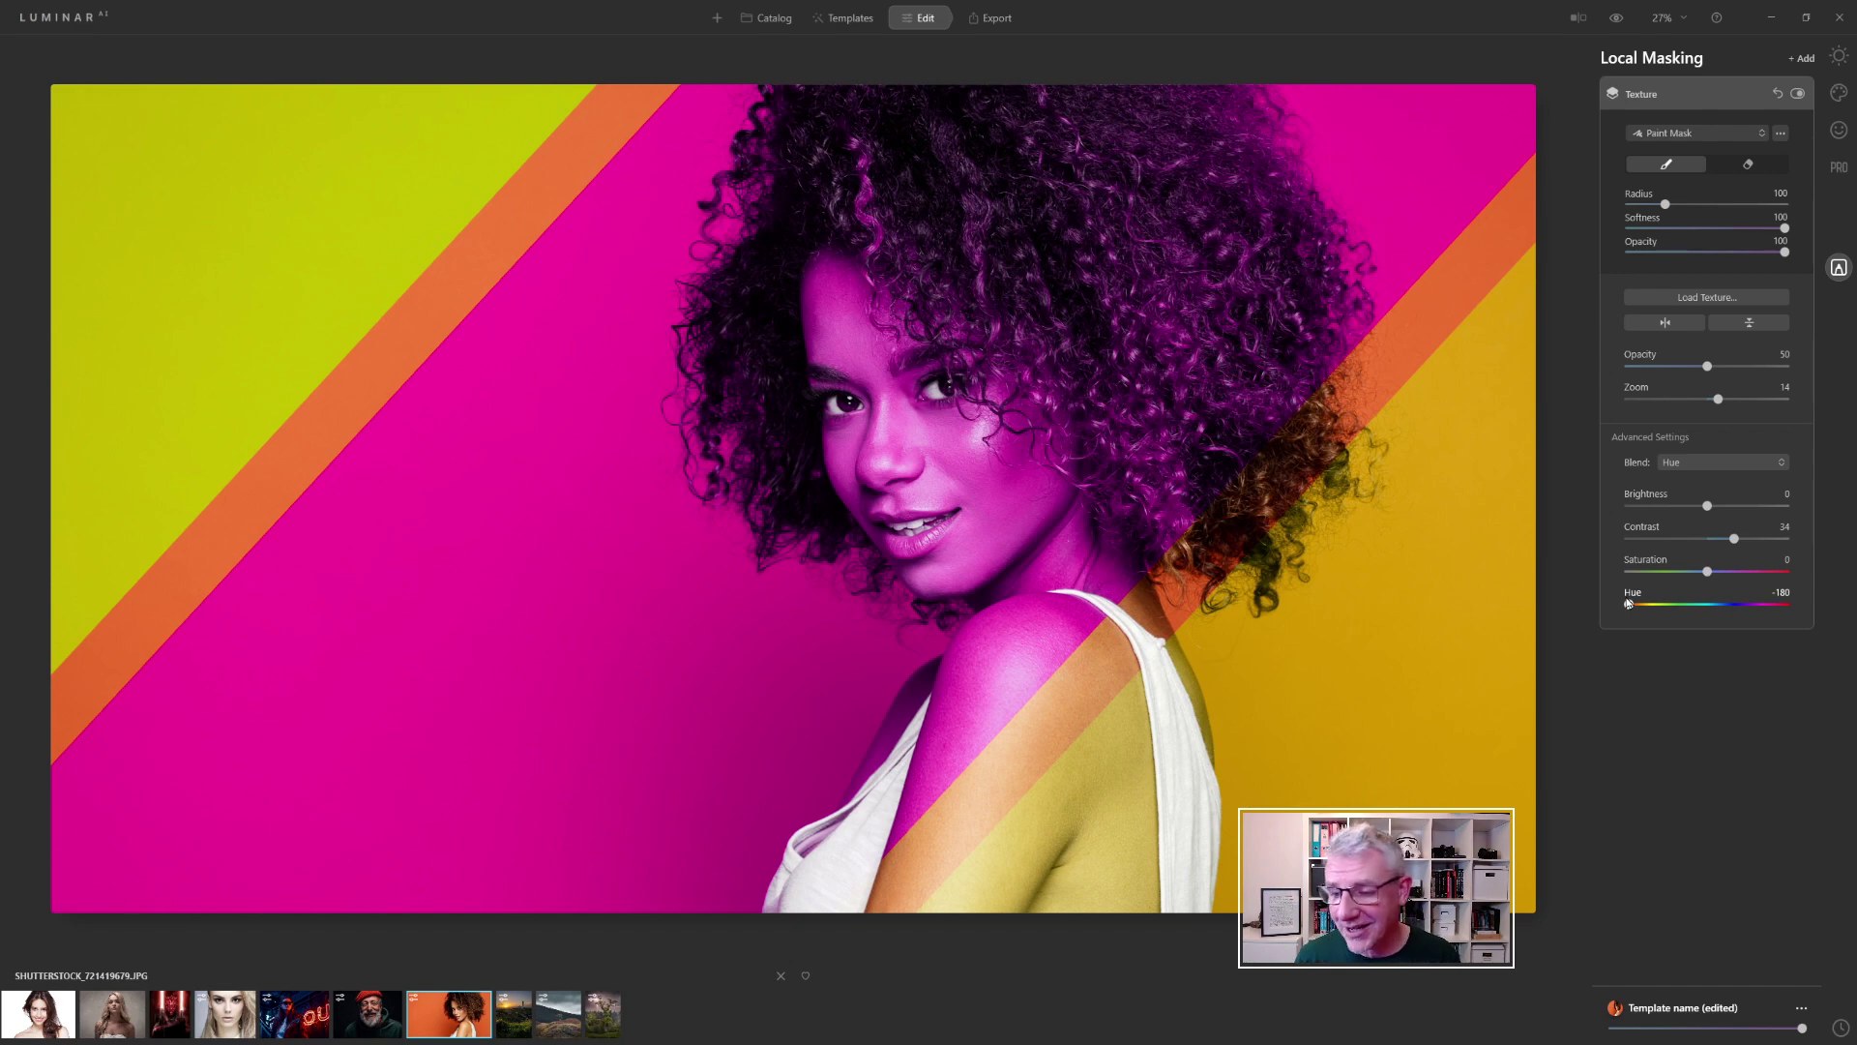
pyautogui.moveTo(1629, 601); pyautogui.dragTo(1774, 621)
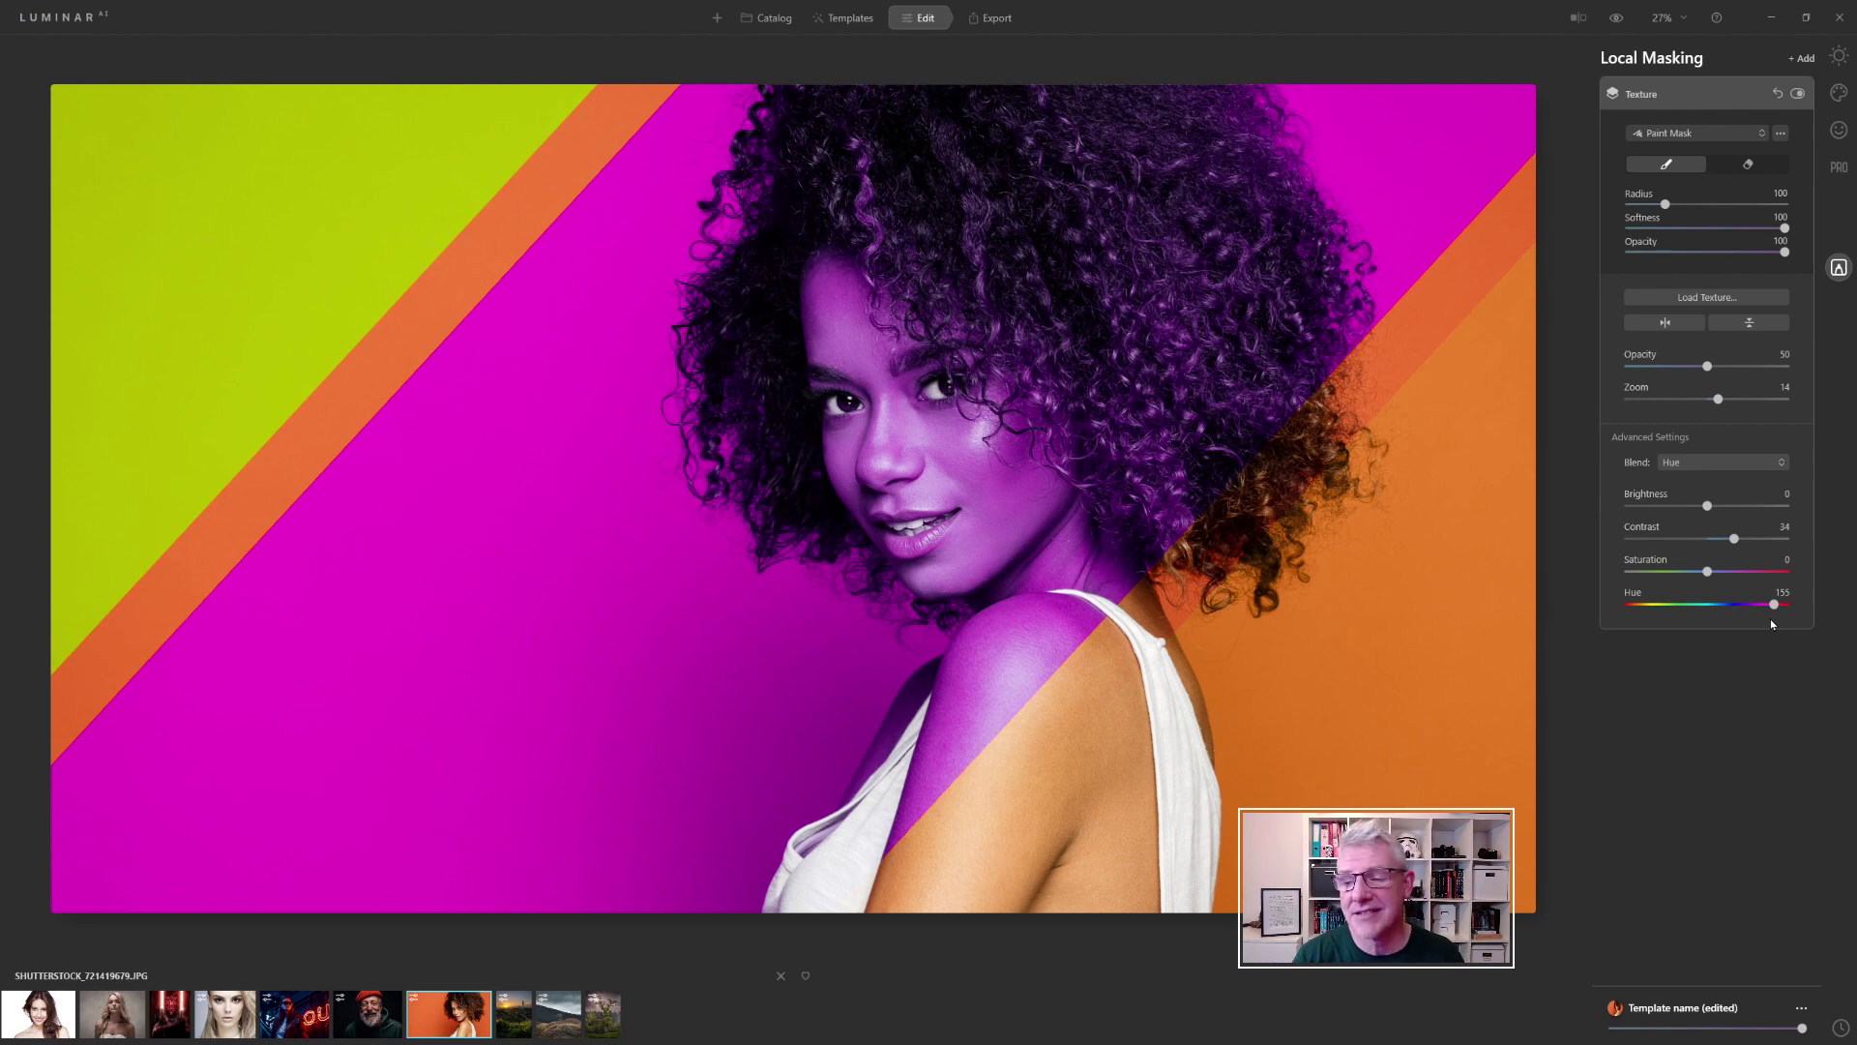
# Step: Test flipping the stripe texture horizontally and vertically, then restore its original orientation
pyautogui.click(1681, 329)
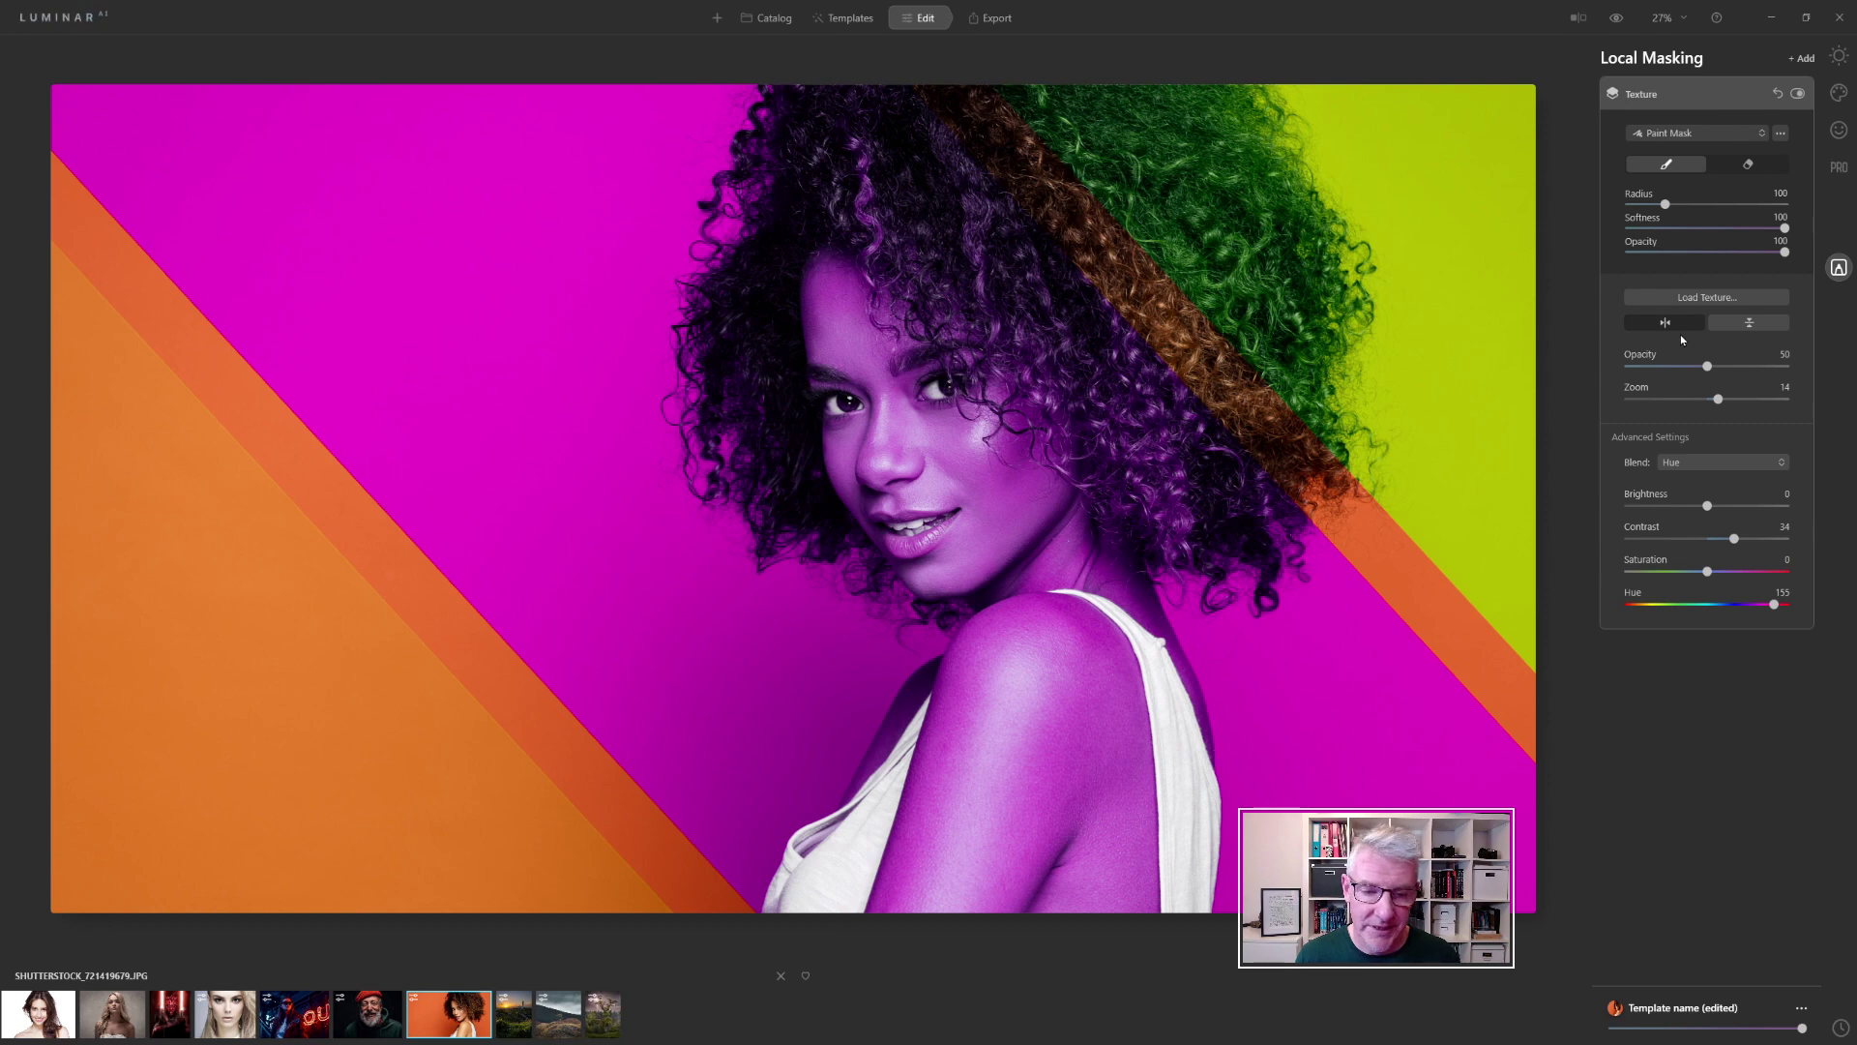
pyautogui.click(1680, 329)
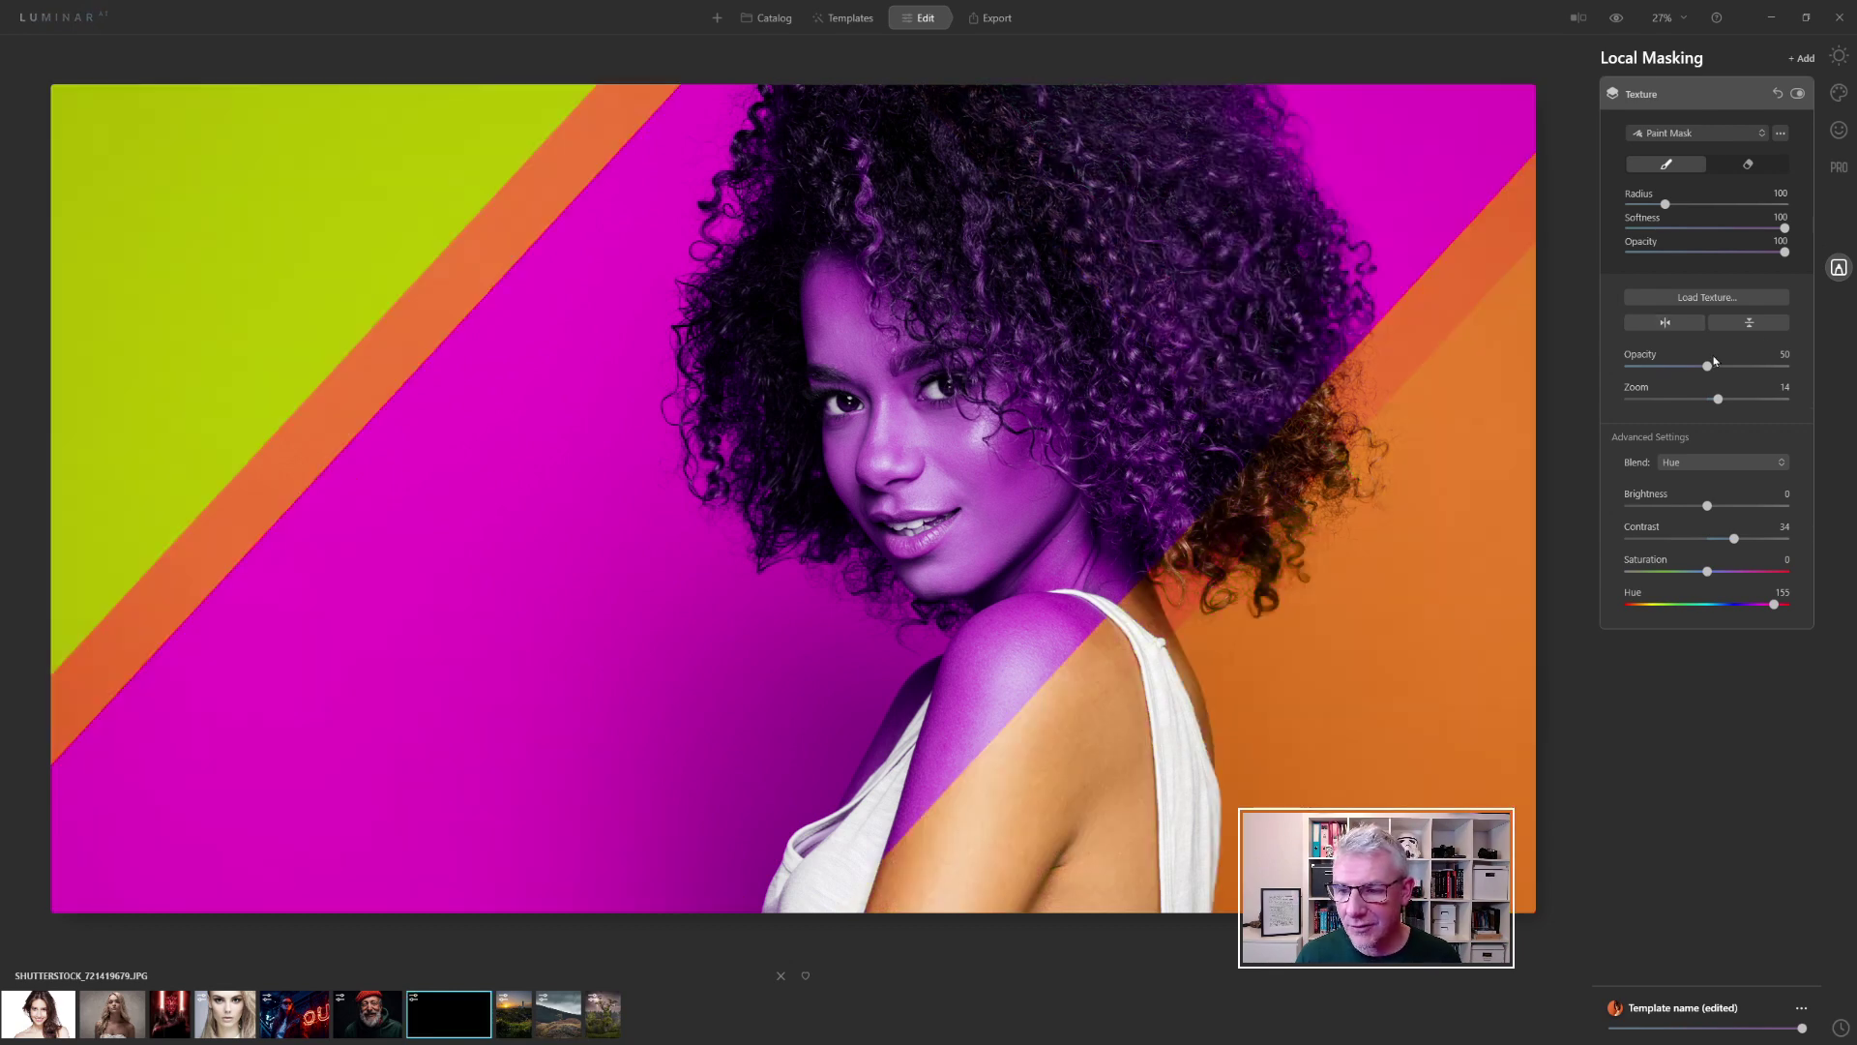
pyautogui.click(1760, 324)
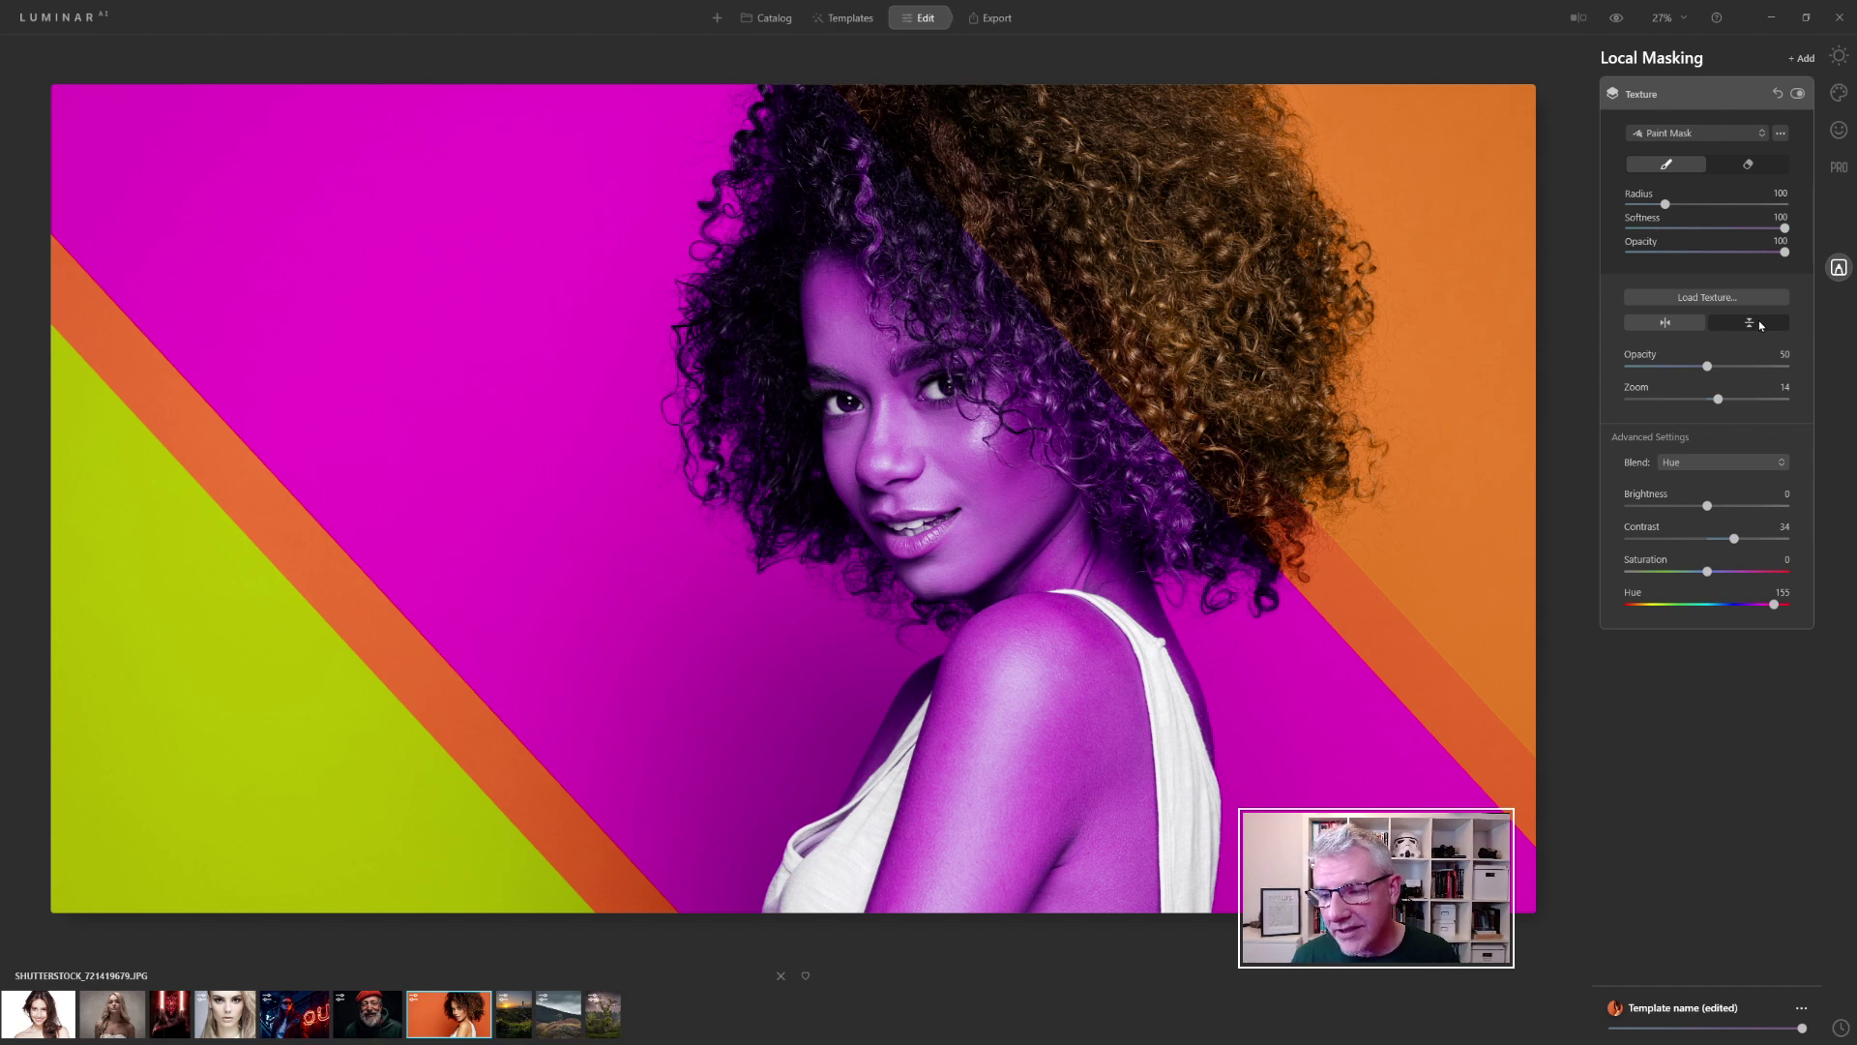
pyautogui.click(1749, 323)
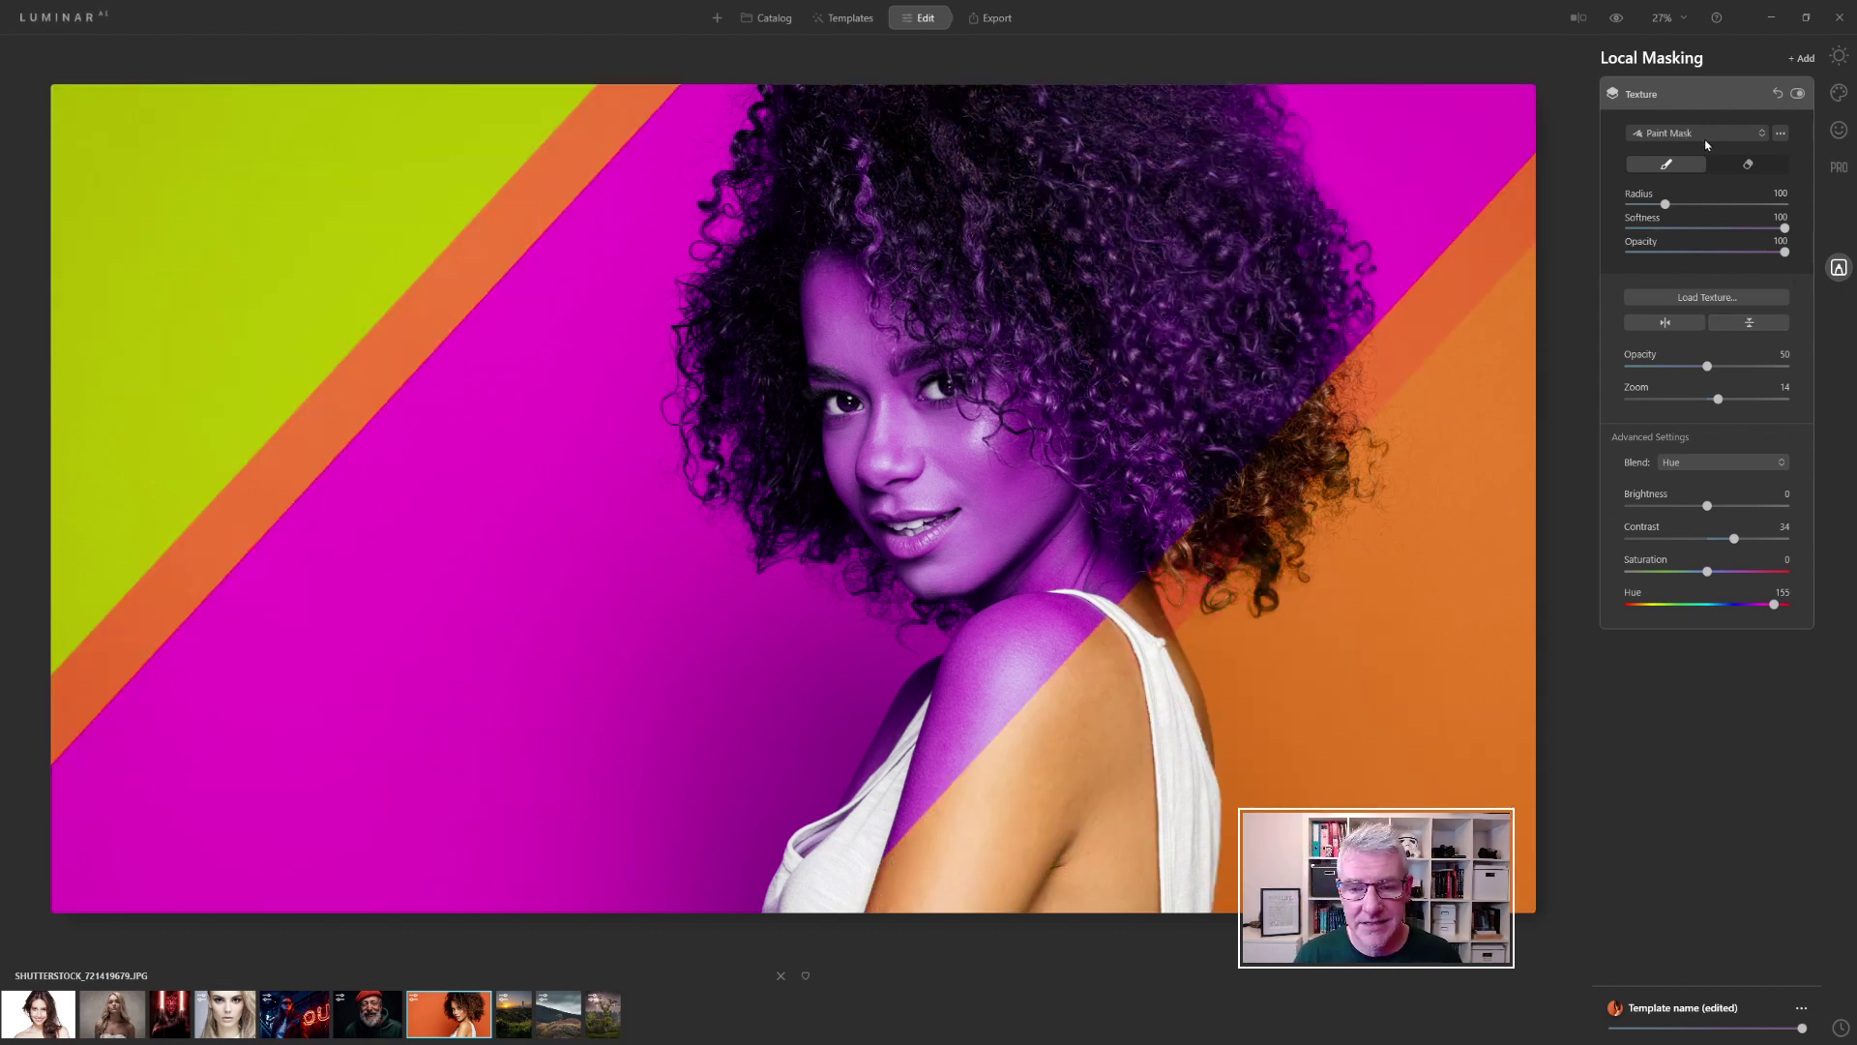
# Step: Set the stripe texture's blend mode to Difference and lower its Hue to -84
pyautogui.click(1739, 463)
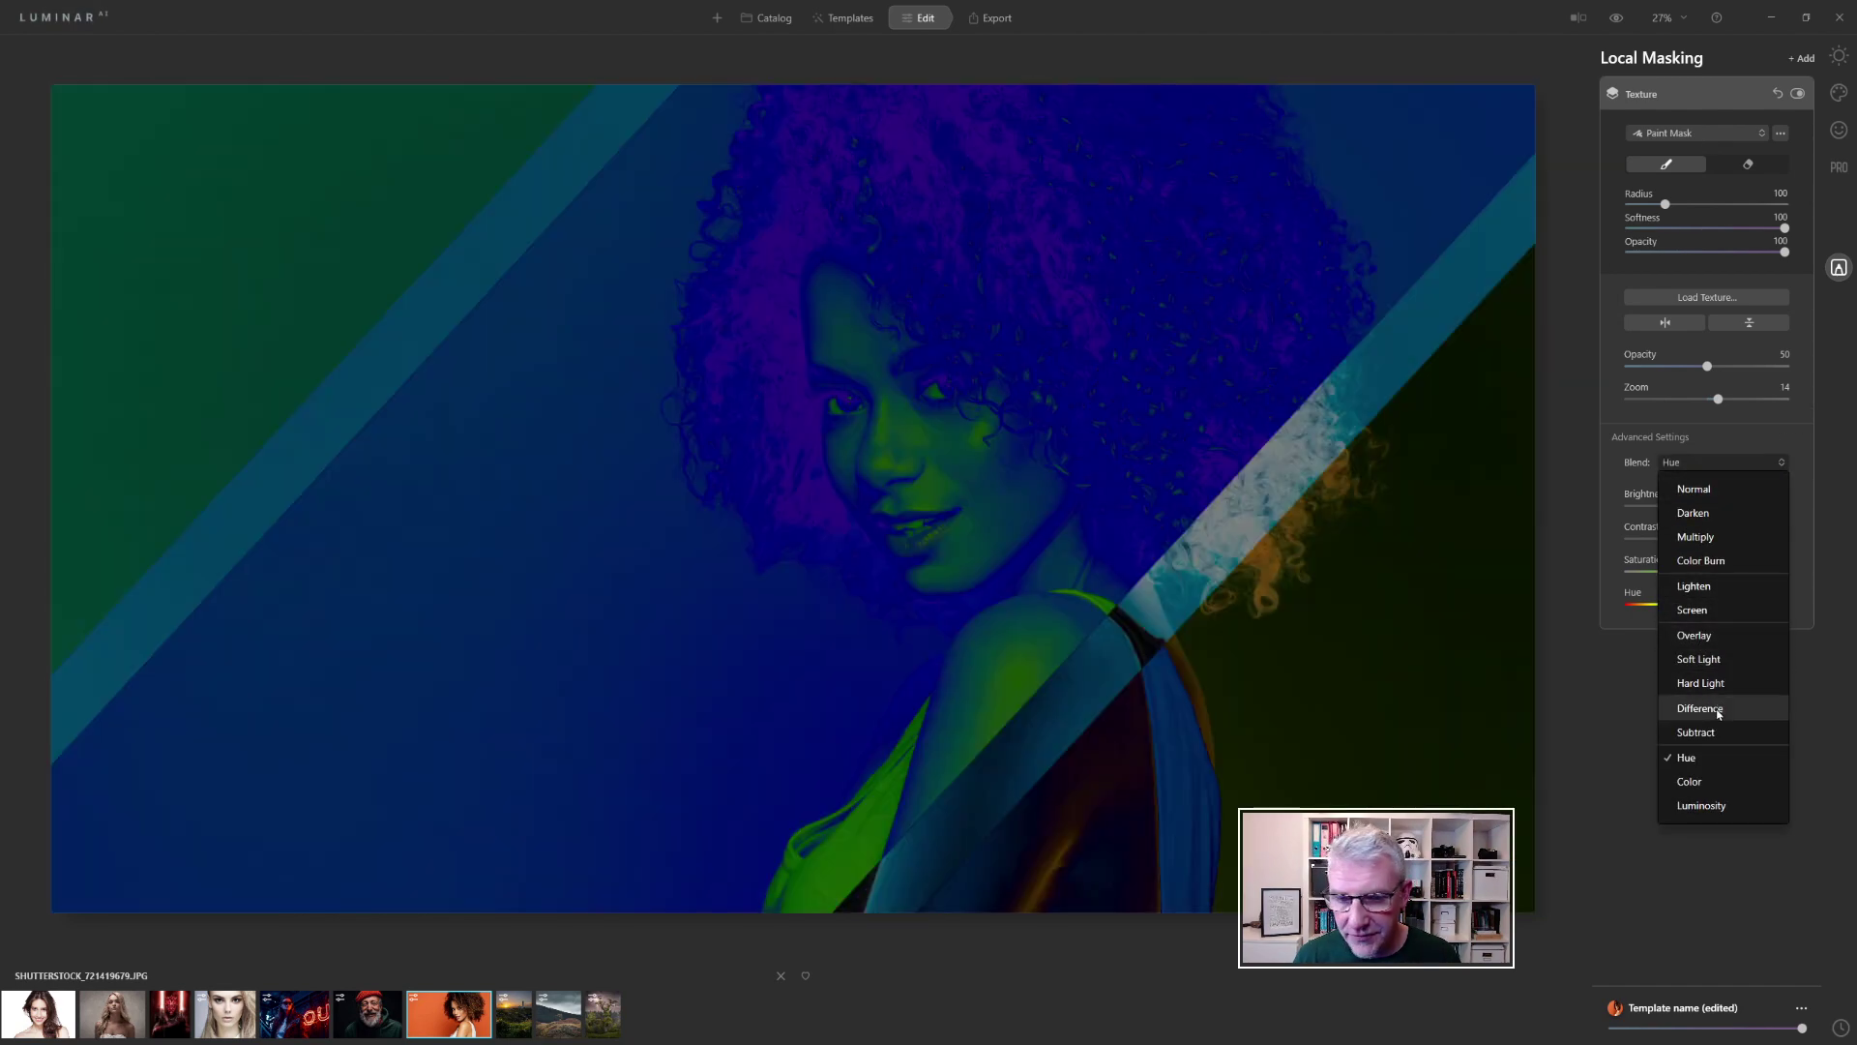
pyautogui.click(1712, 709)
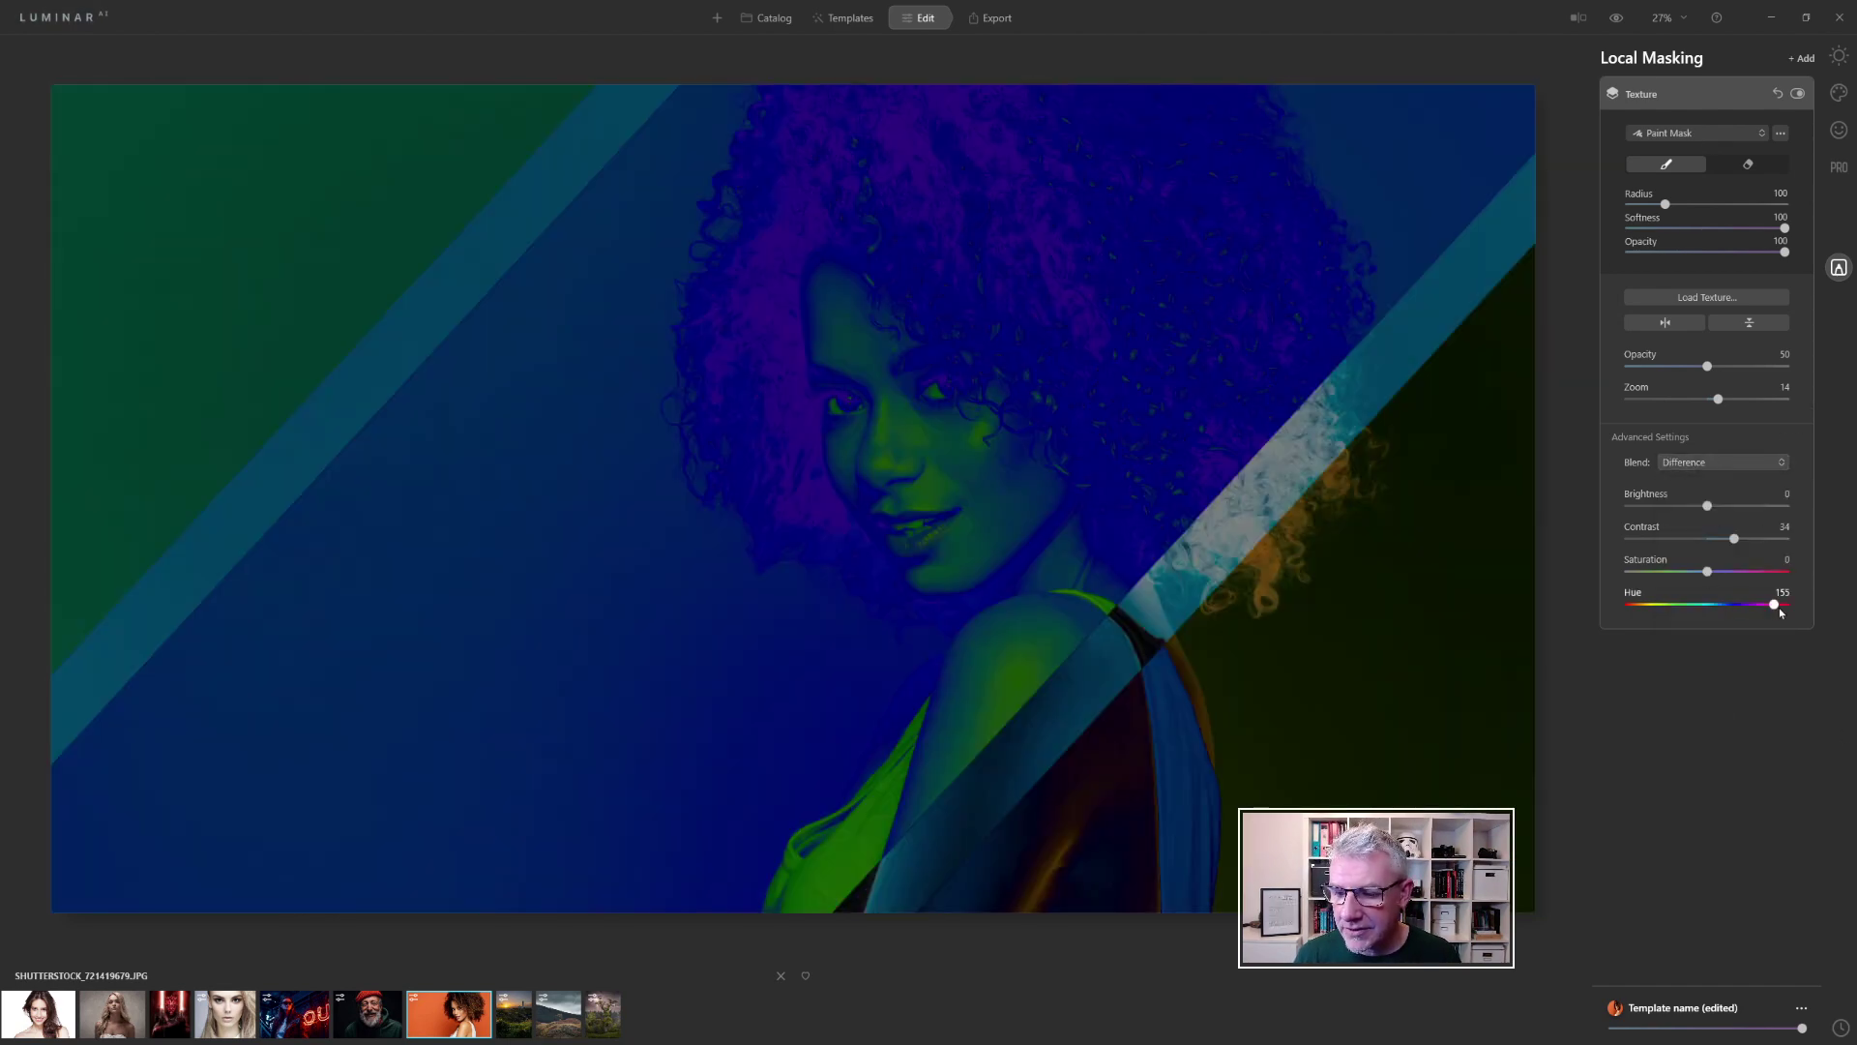
pyautogui.moveTo(1774, 605); pyautogui.dragTo(1679, 607)
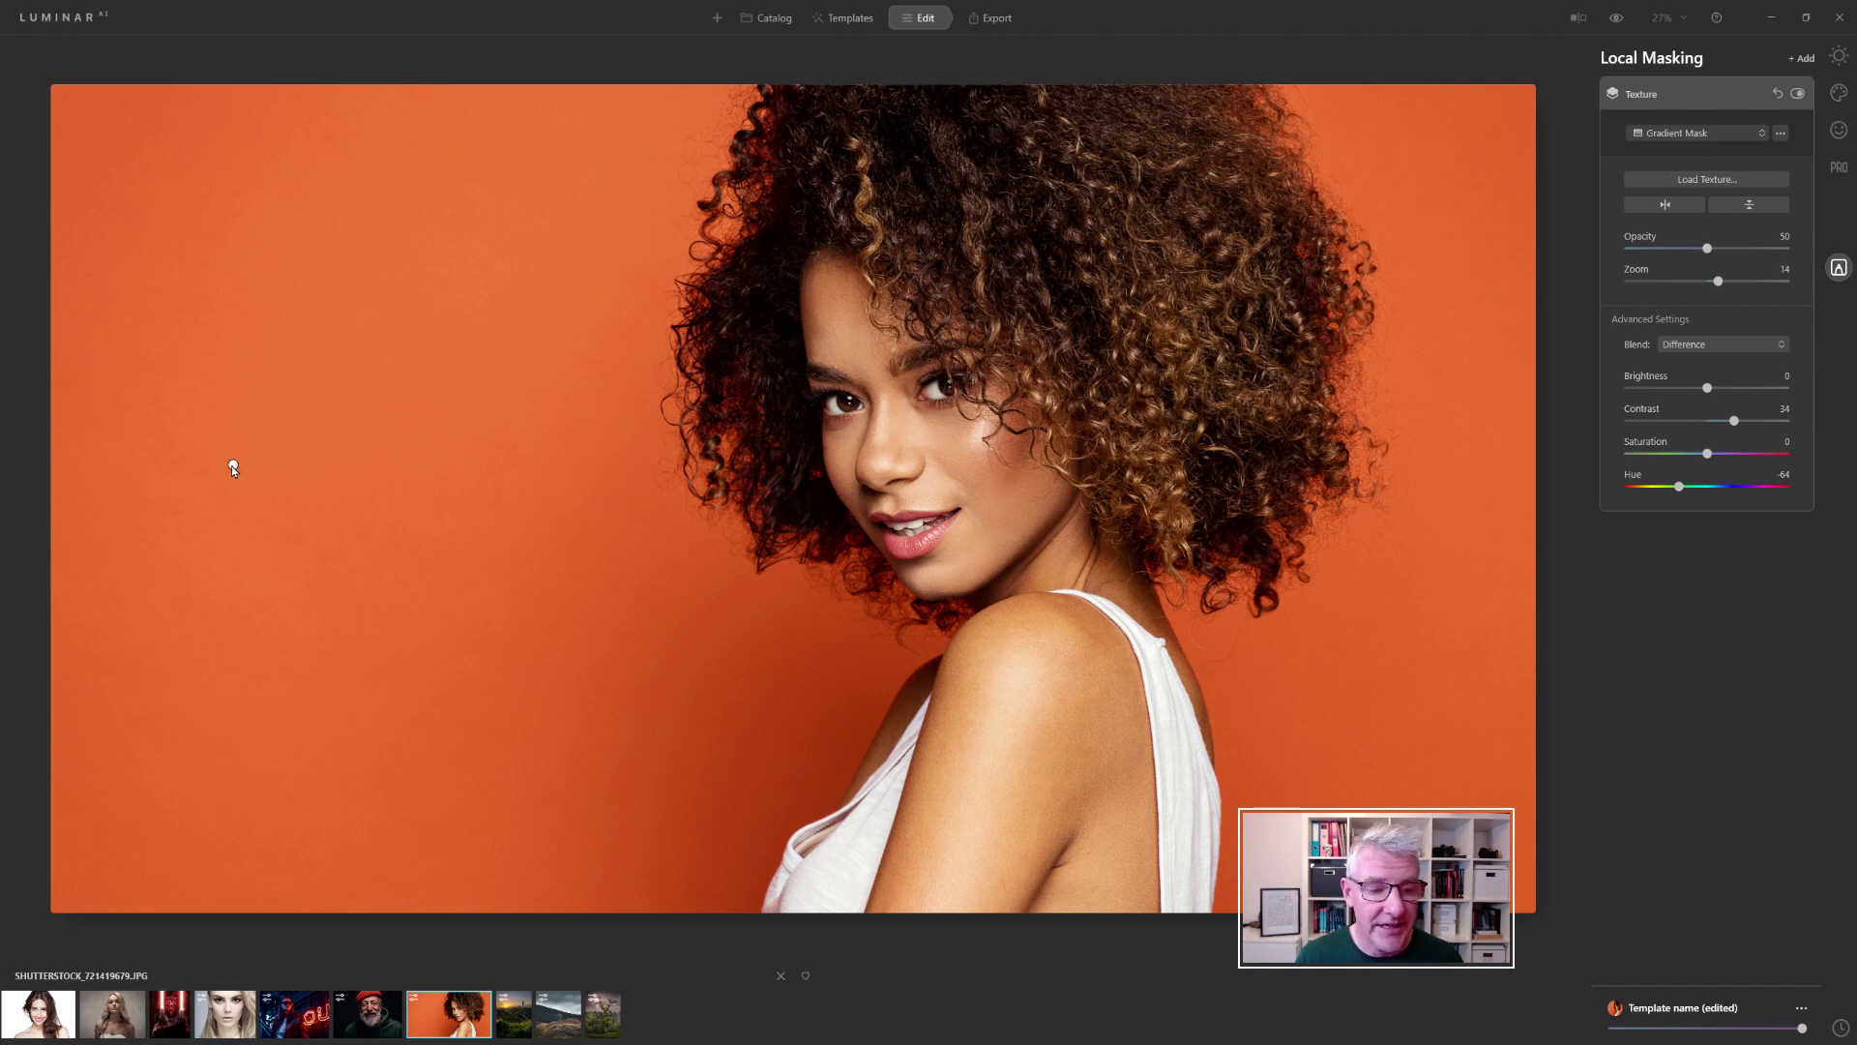
# Step: Draw a linear gradient from the left edge, then shift and narrow it to end across her face
pyautogui.moveTo(233, 468); pyautogui.dragTo(1165, 490)
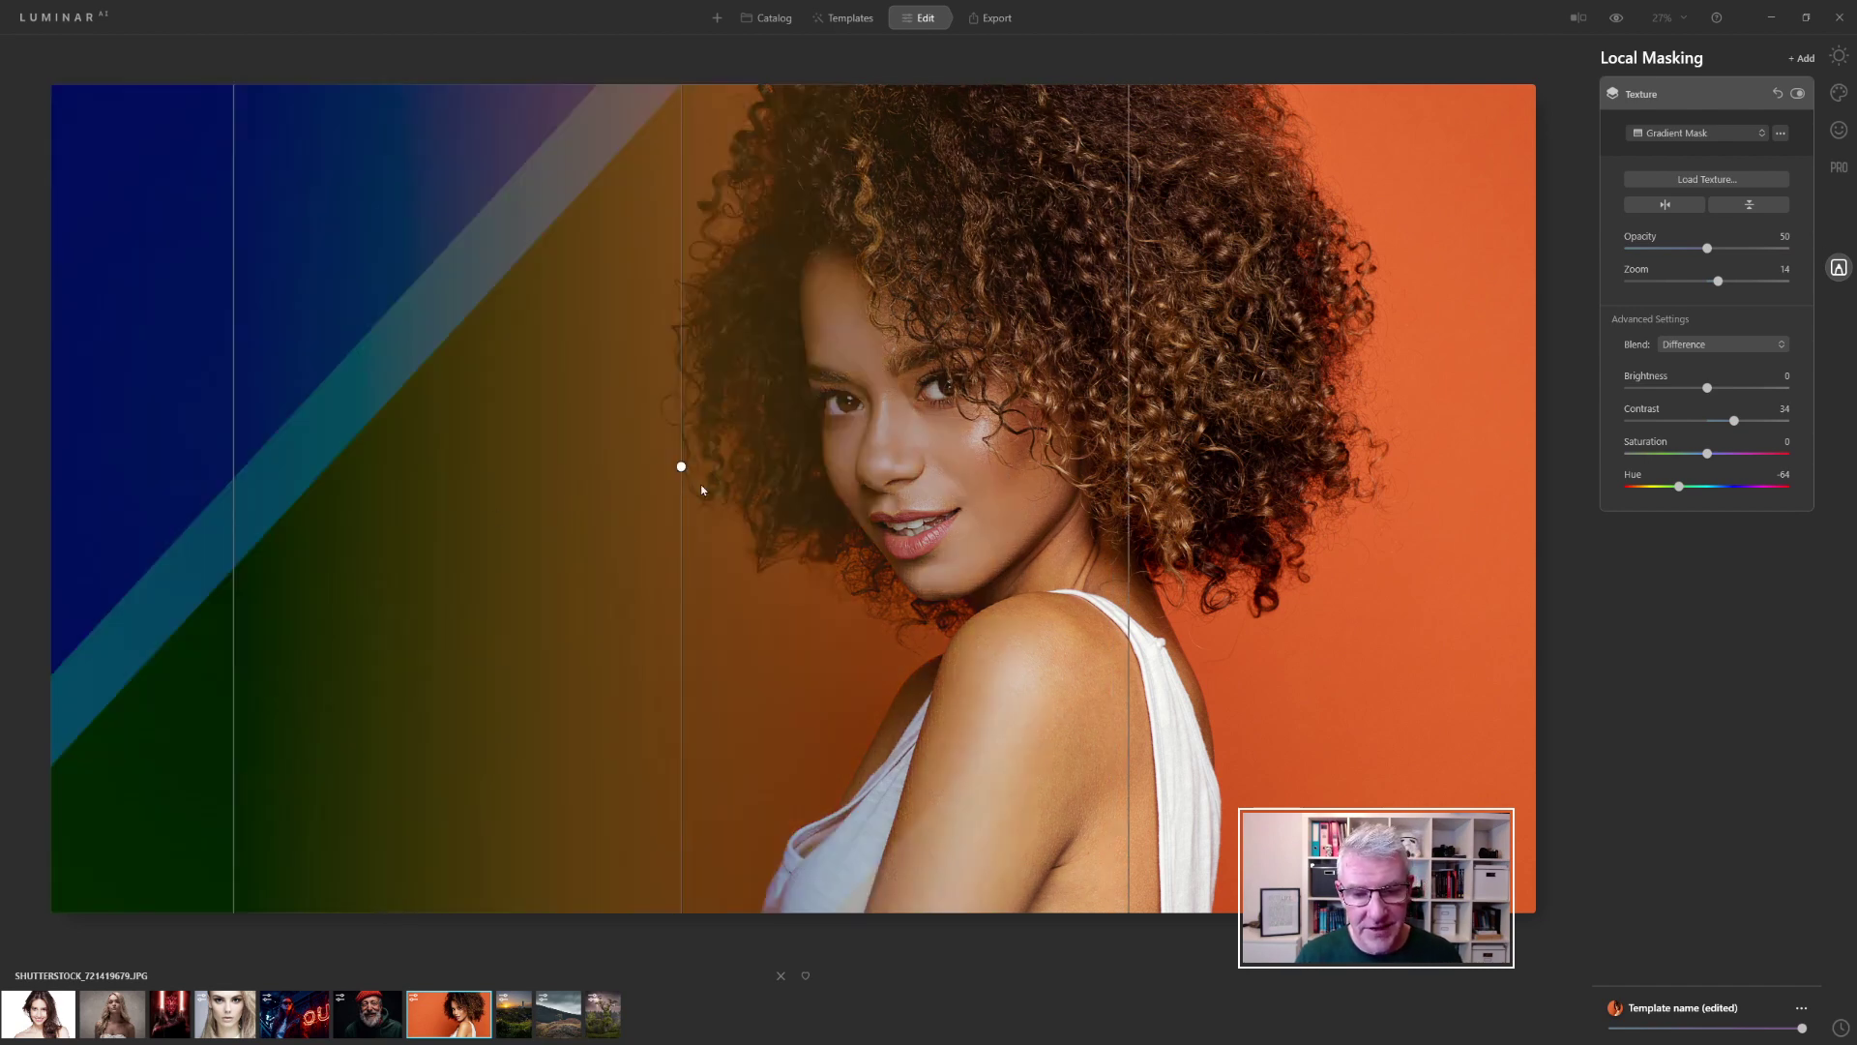
pyautogui.moveTo(677, 467); pyautogui.dragTo(924, 458)
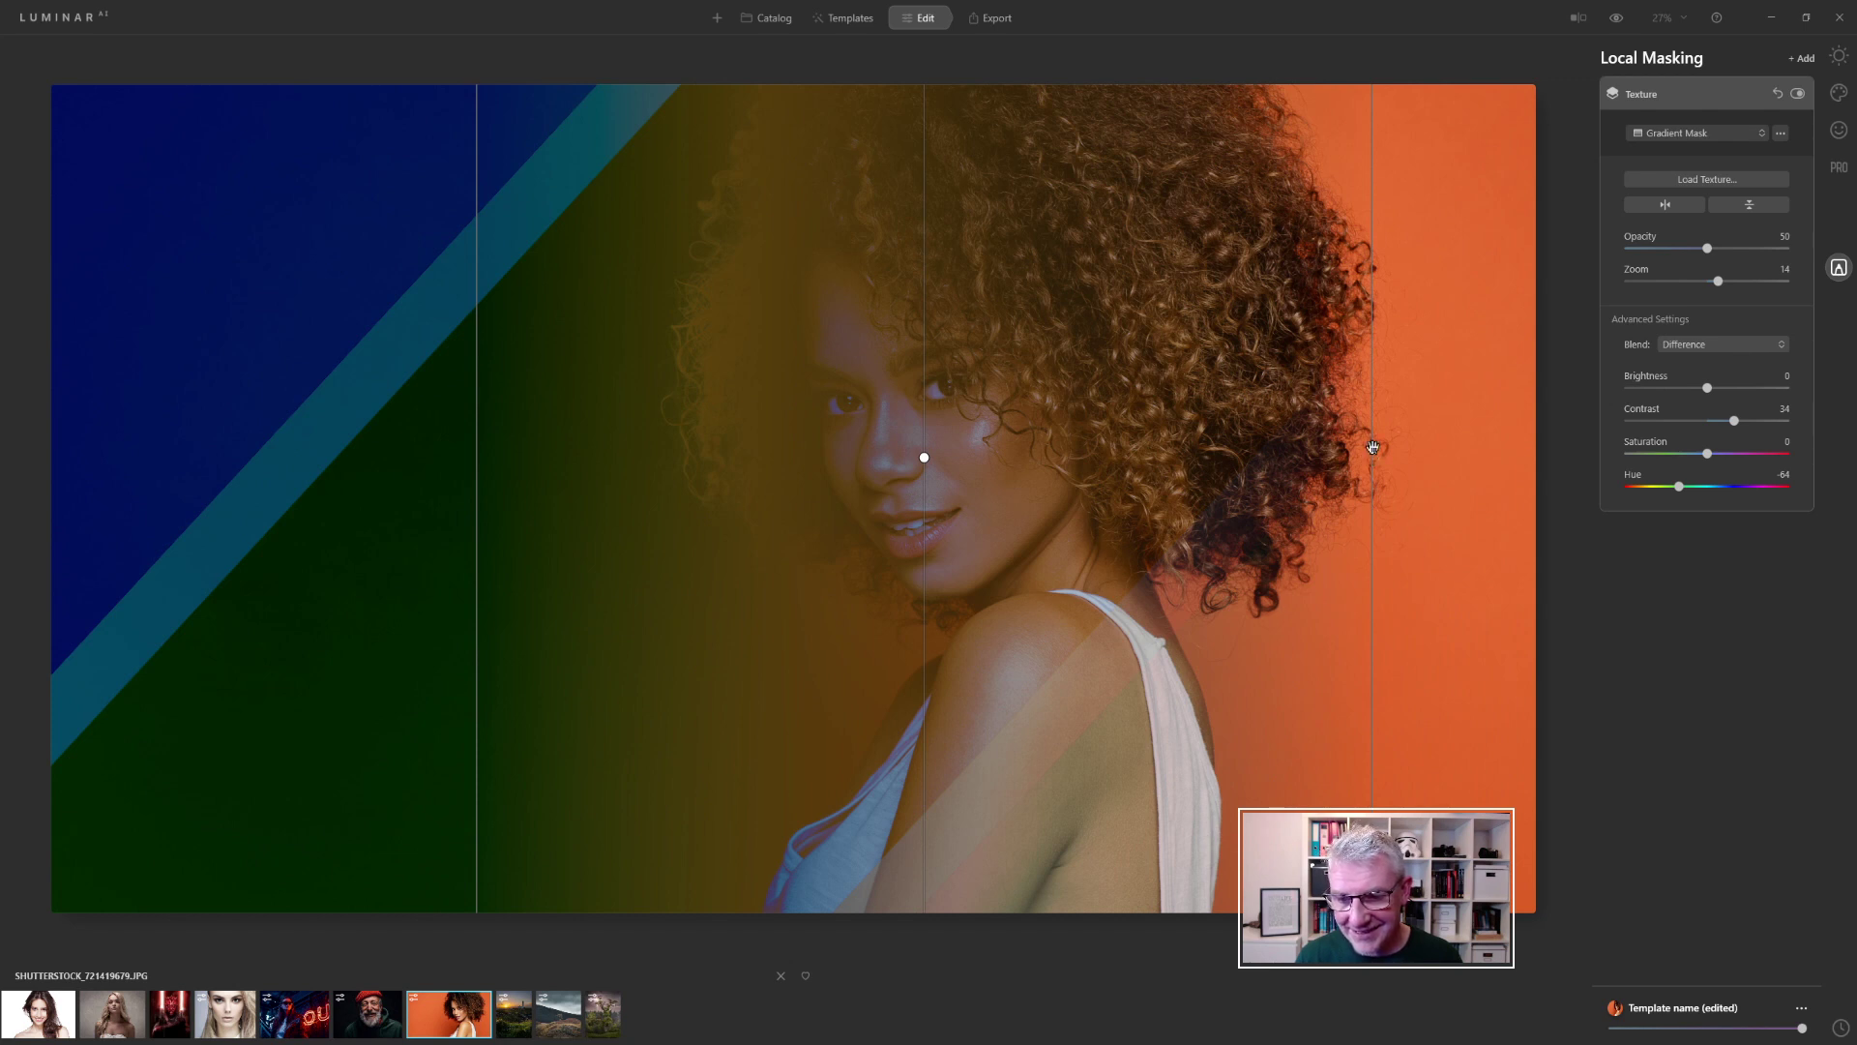
pyautogui.moveTo(1370, 455); pyautogui.dragTo(902, 473)
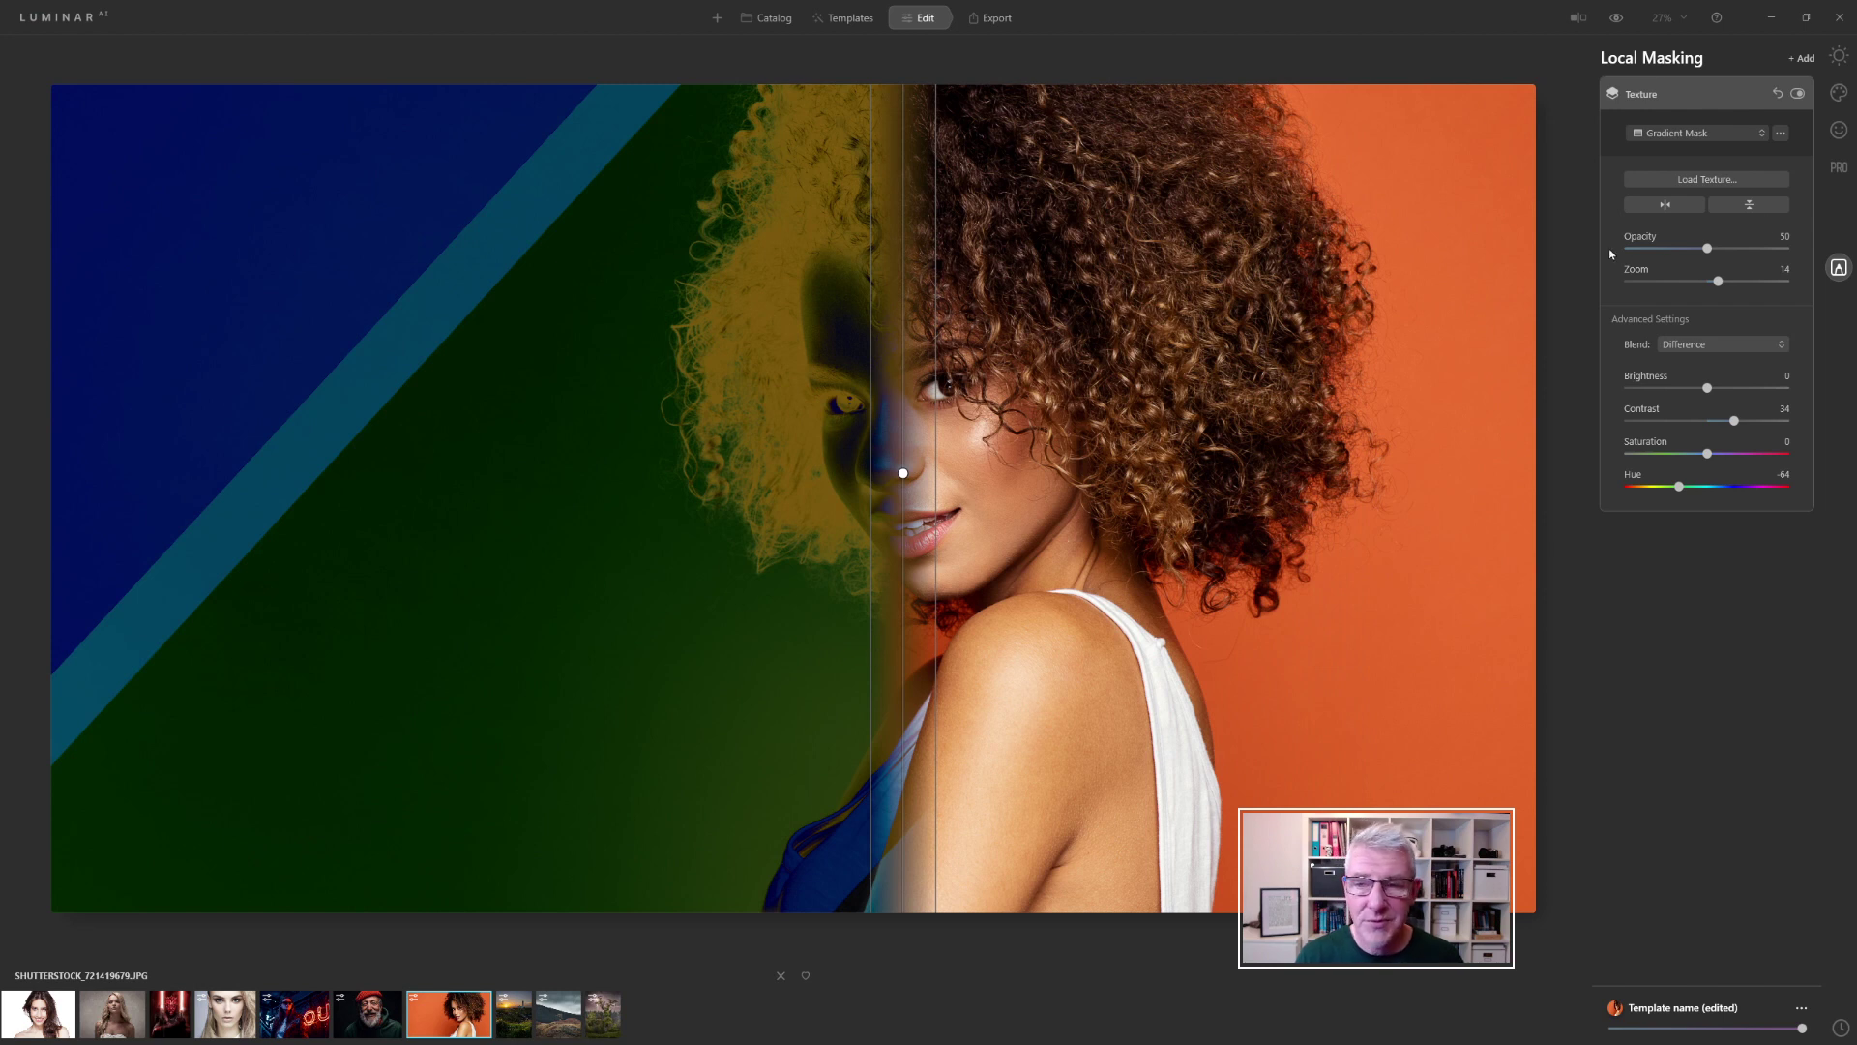
# Step: Switch to the blonde portrait from the filmstrip and return to editing
pyautogui.click(863, 23)
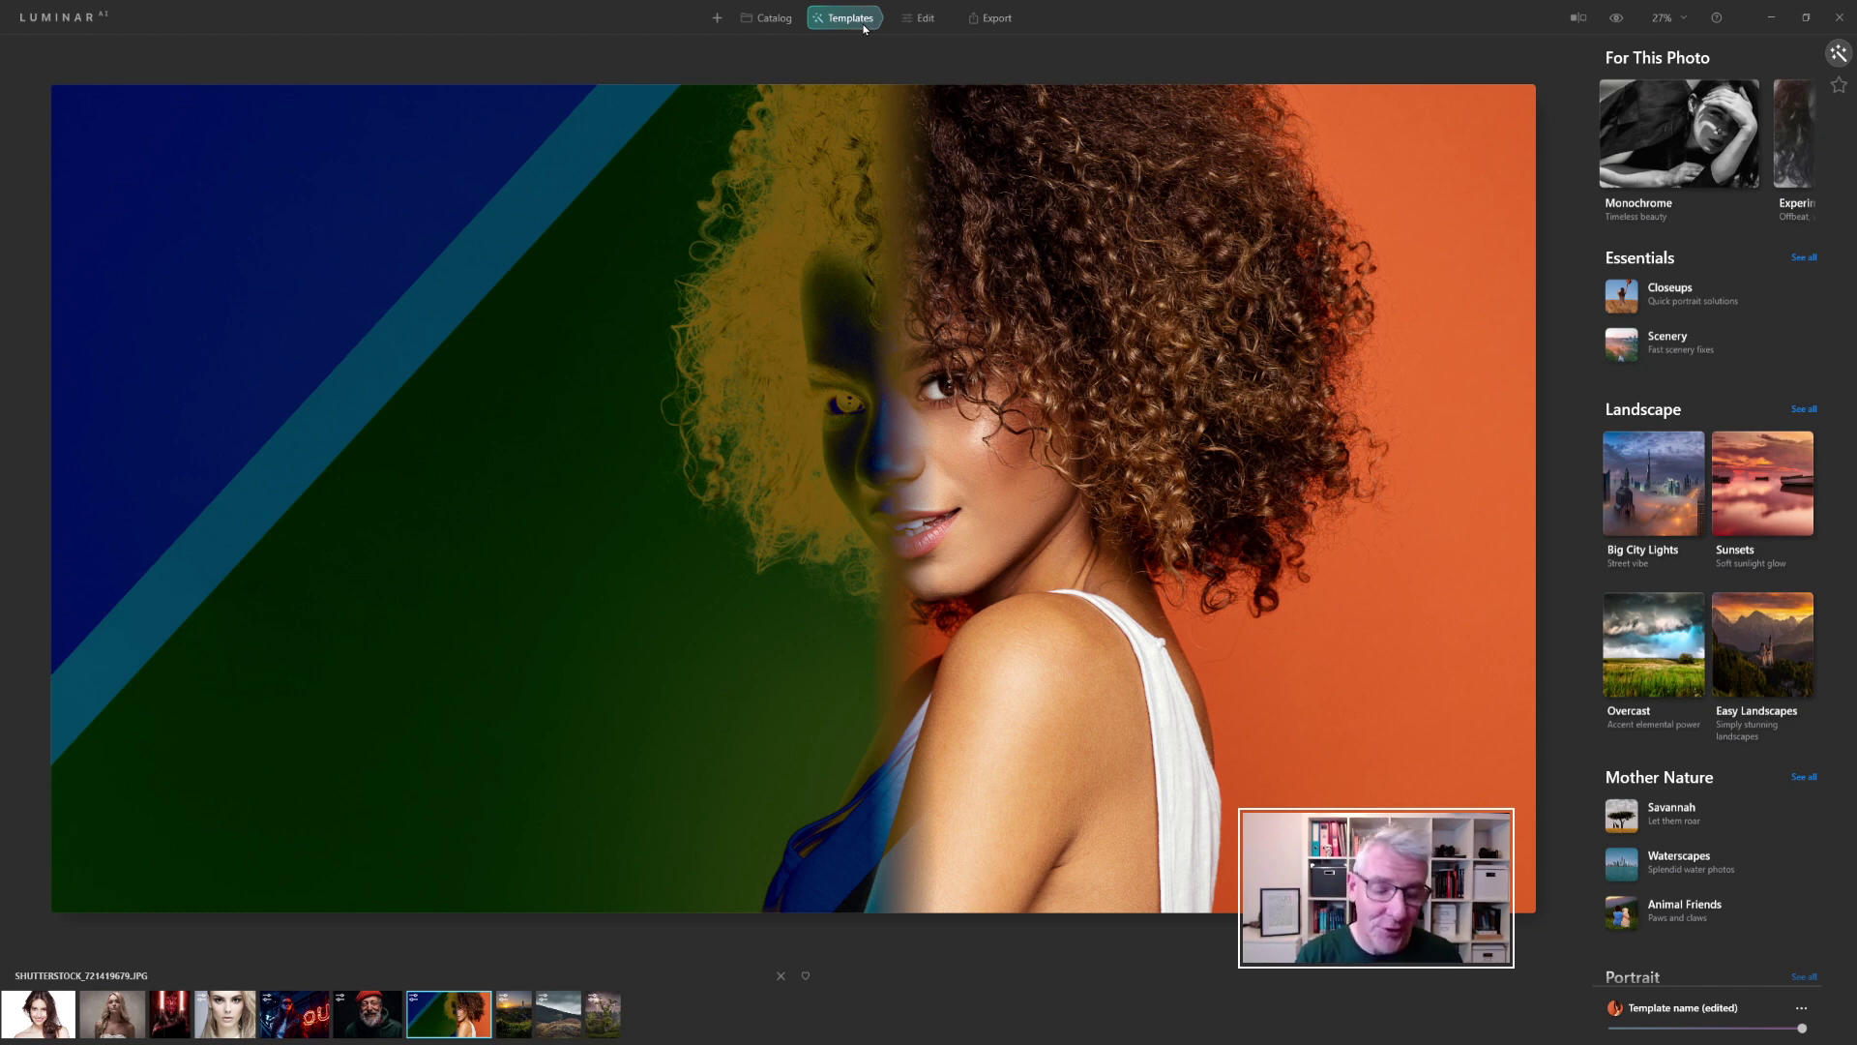
pyautogui.click(126, 1026)
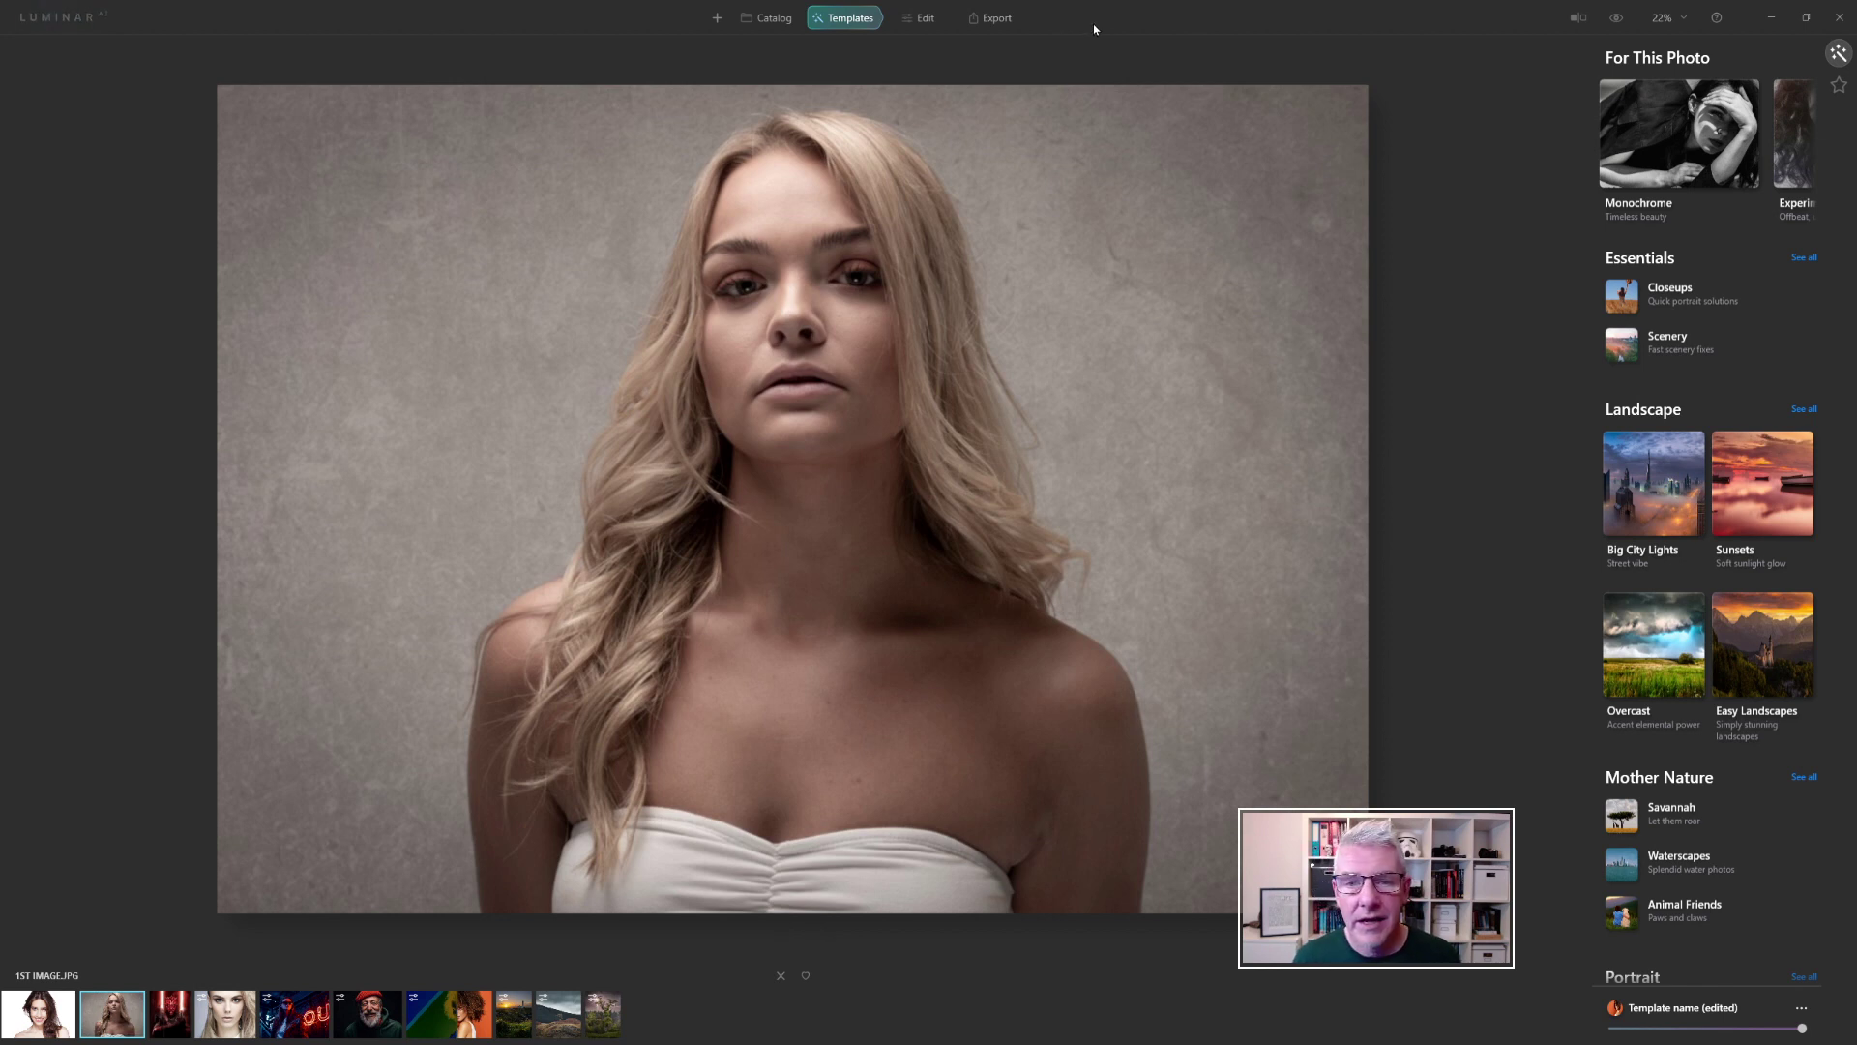
pyautogui.click(918, 17)
# Step: Add a Texture layer using the frame 7 vertical-lines image and expose its blend mode options
pyautogui.click(1802, 58)
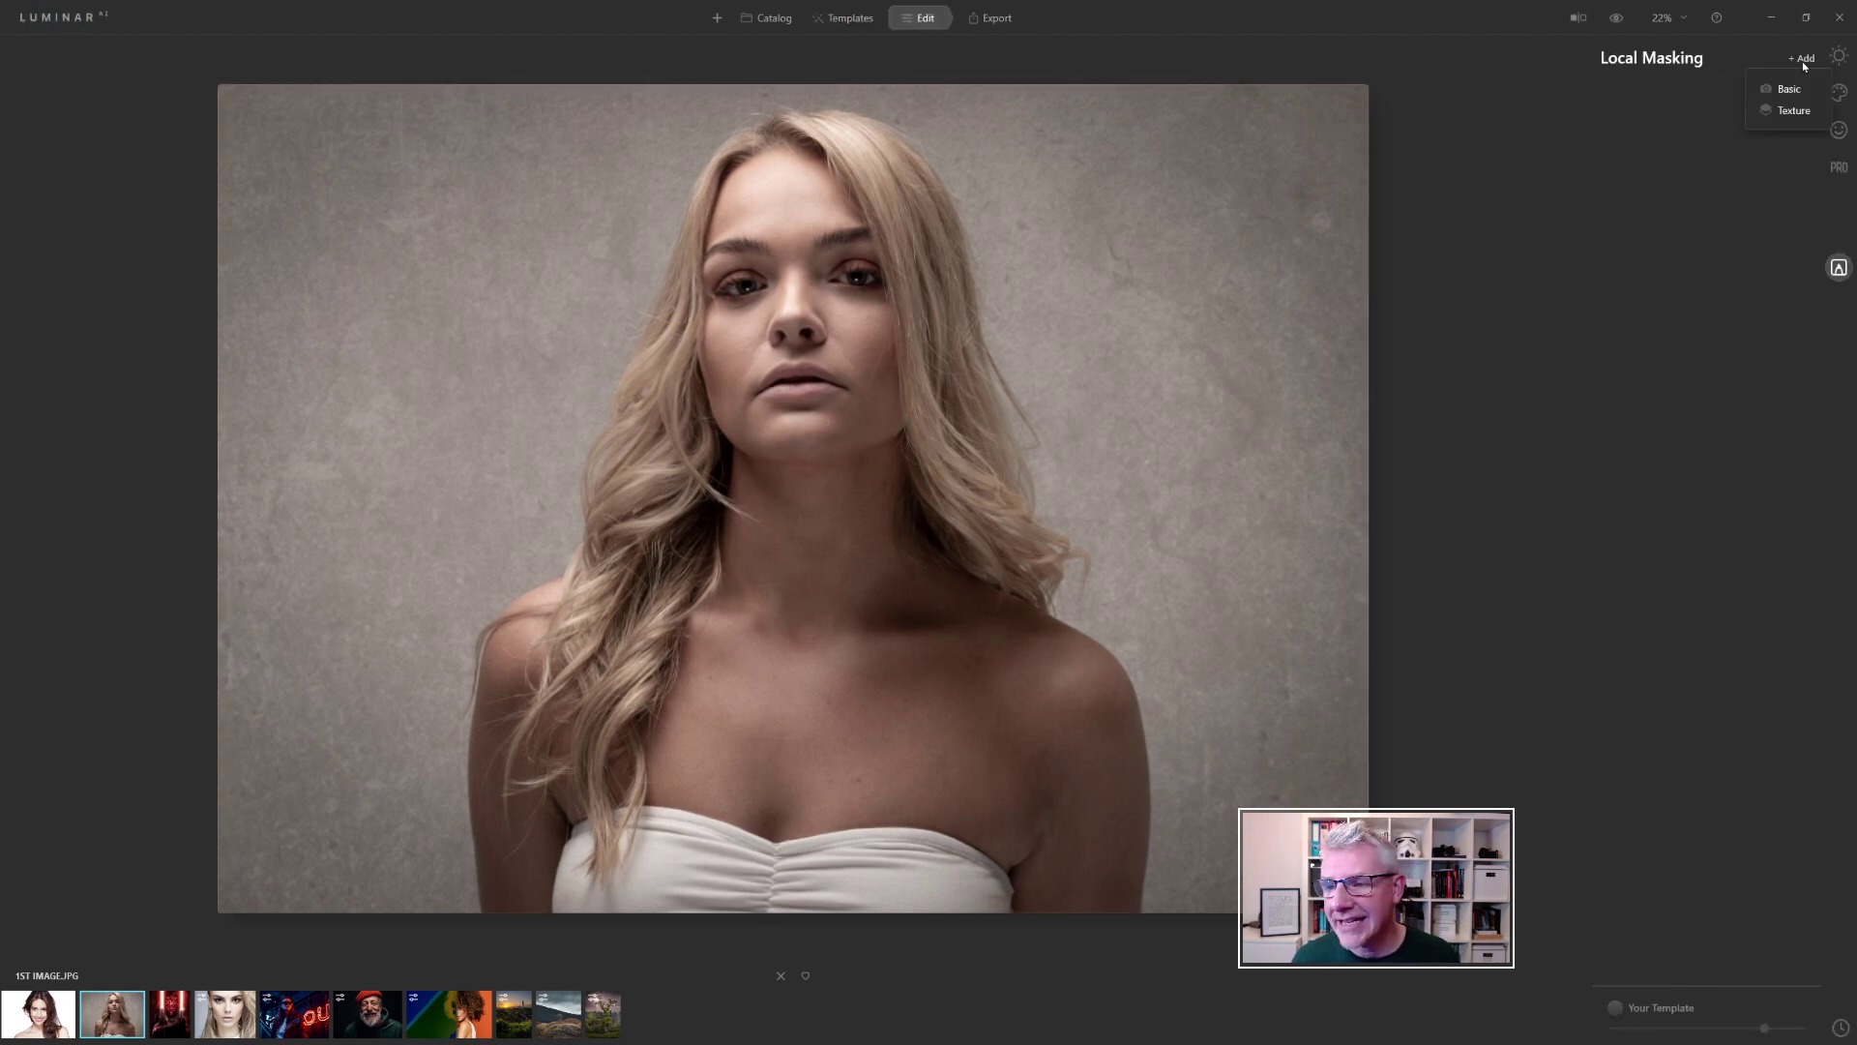
pyautogui.click(1796, 116)
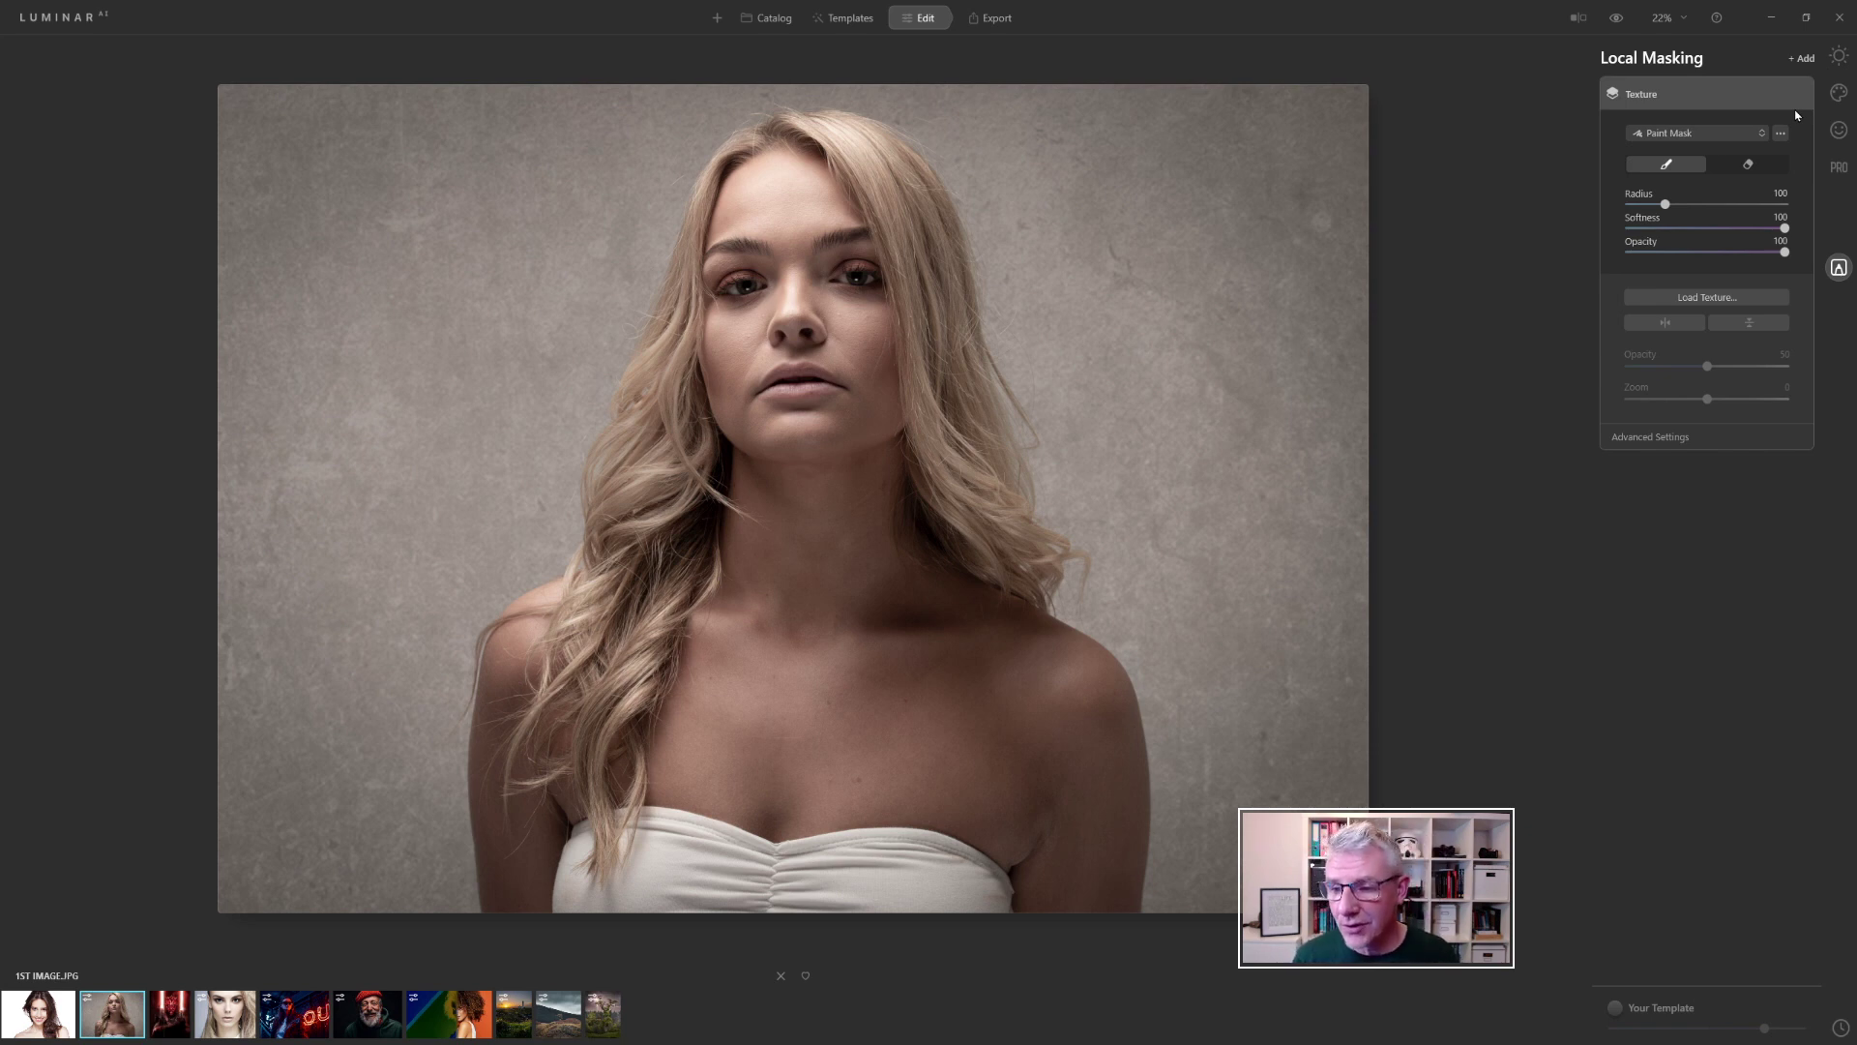
pyautogui.click(1703, 299)
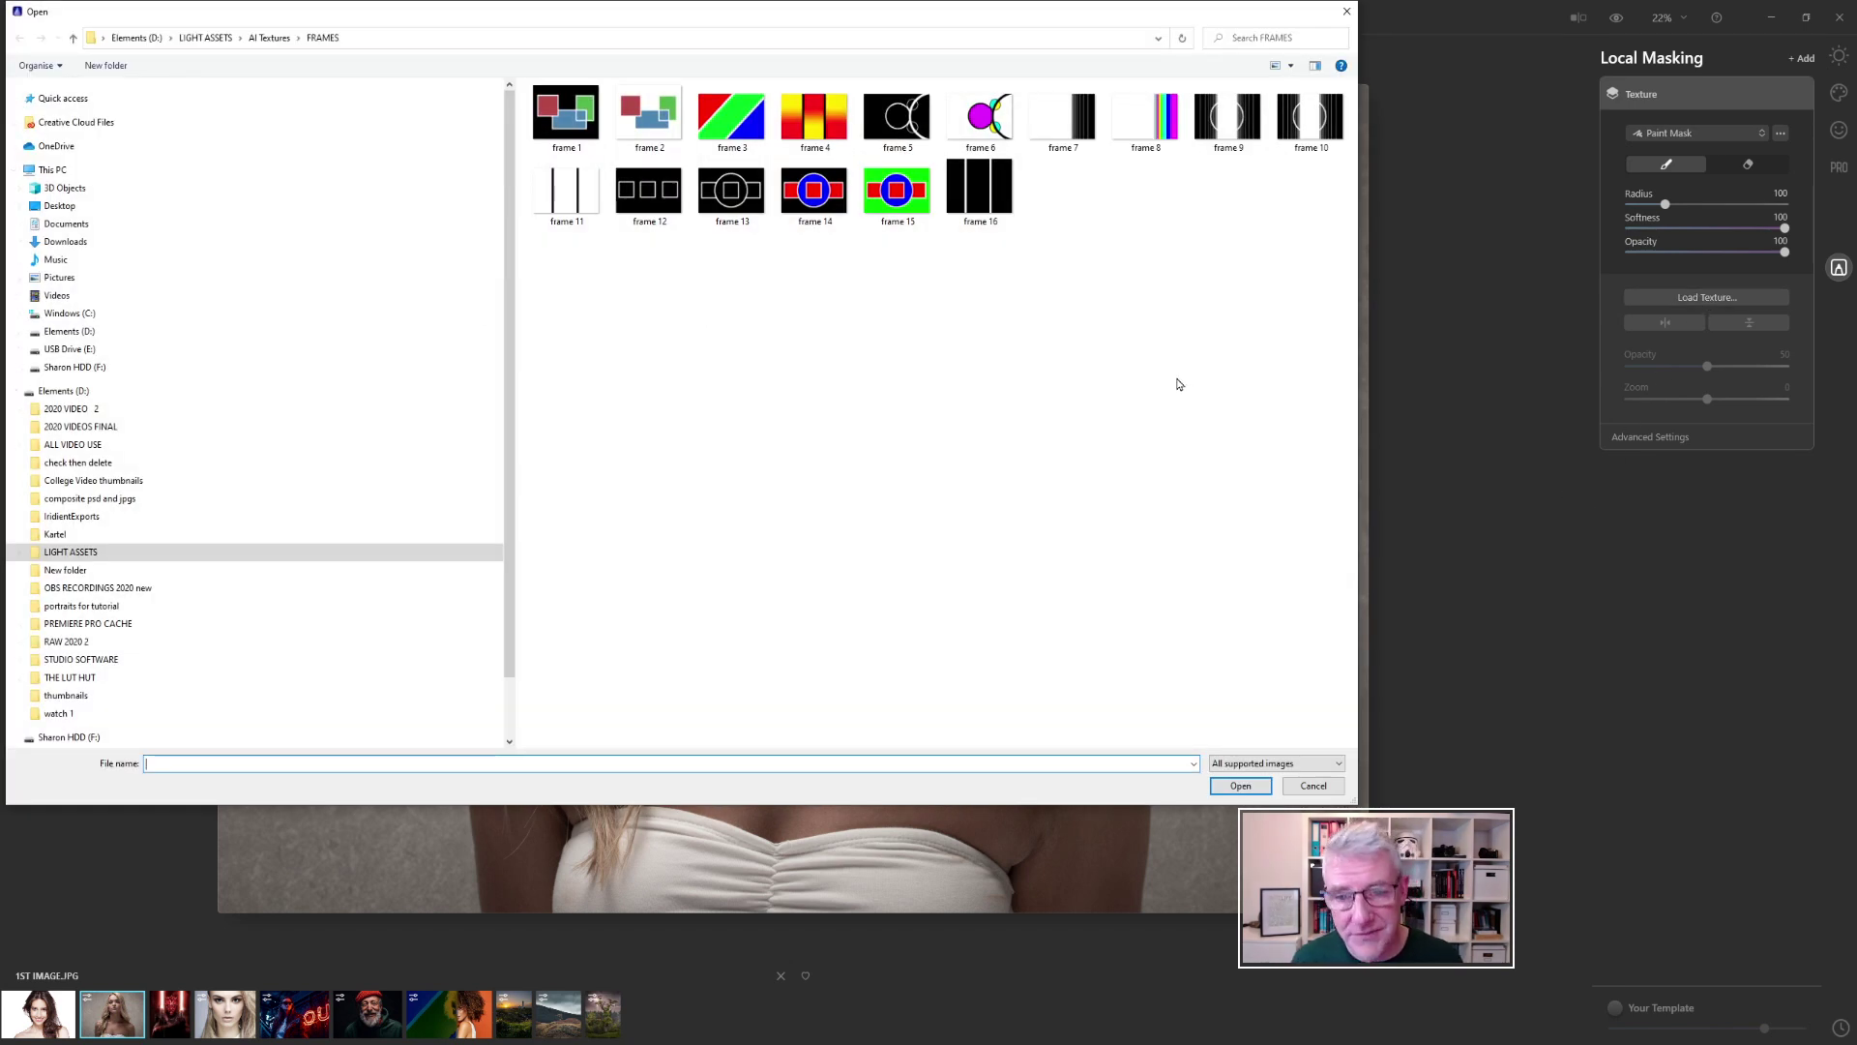
pyautogui.click(1080, 135)
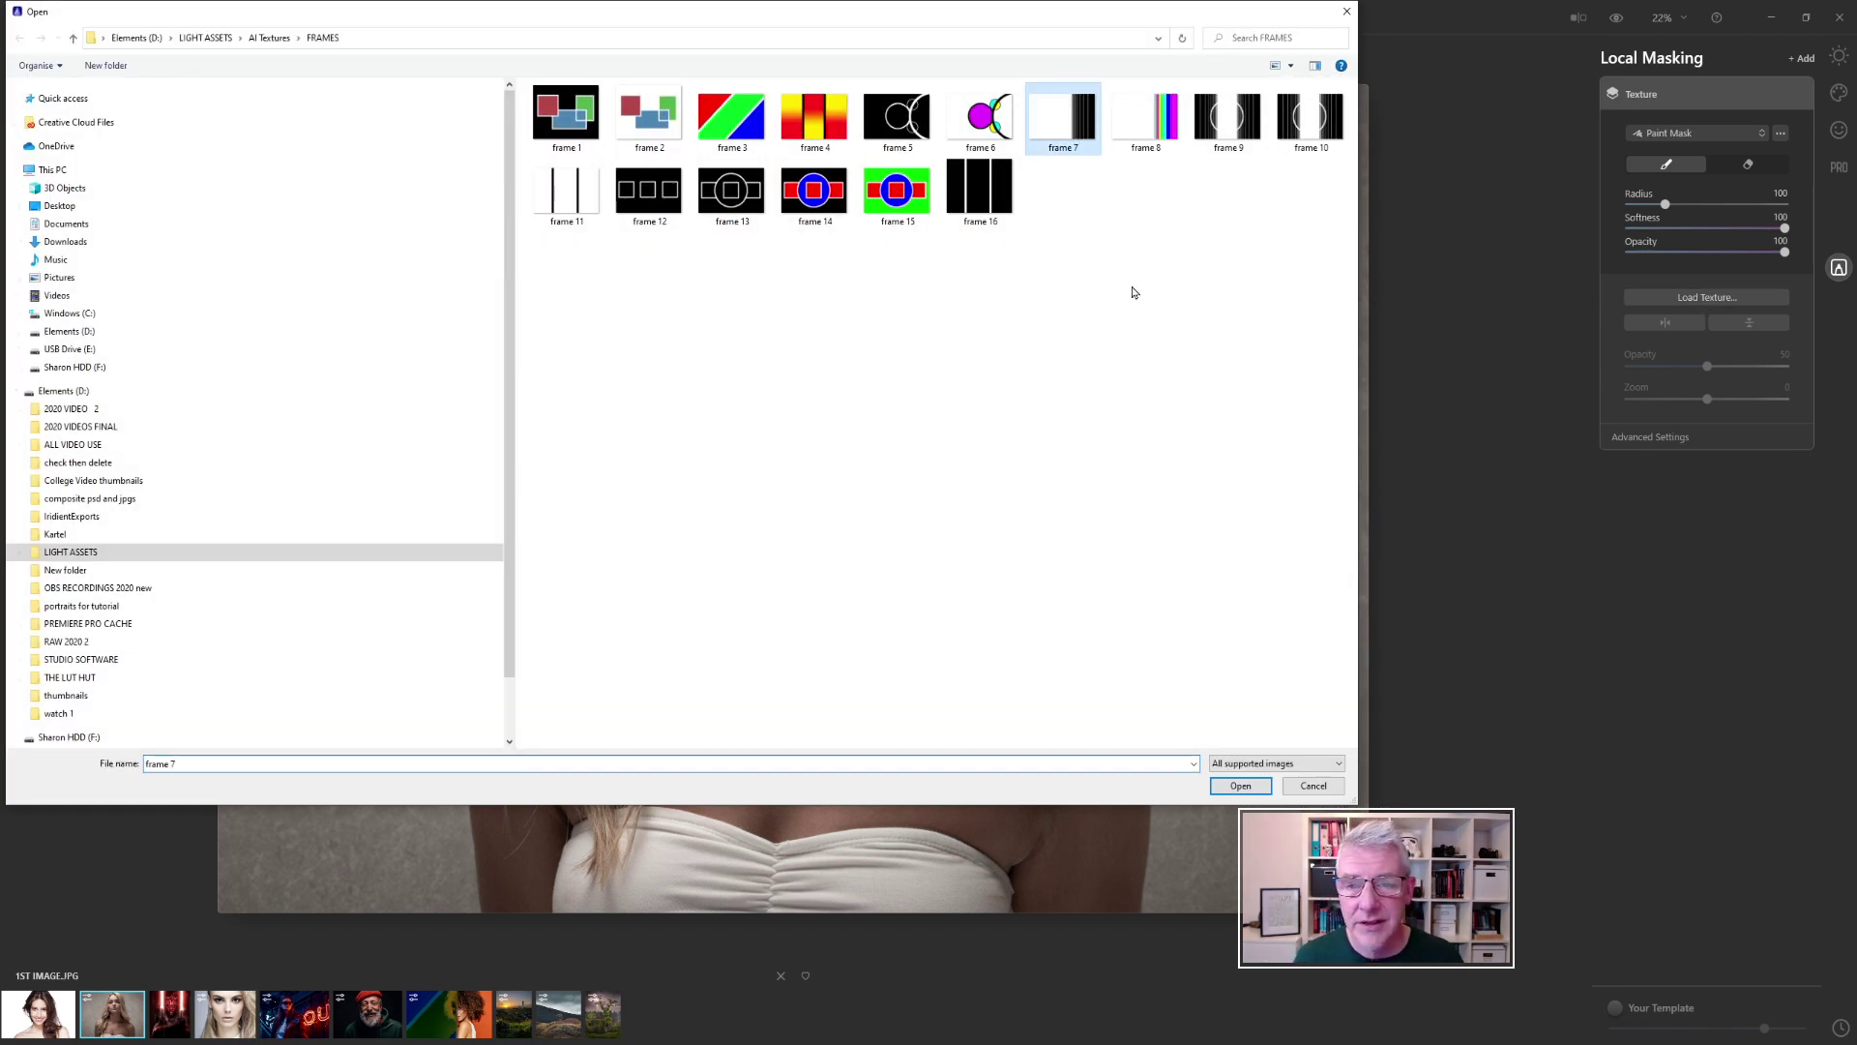
pyautogui.click(1239, 786)
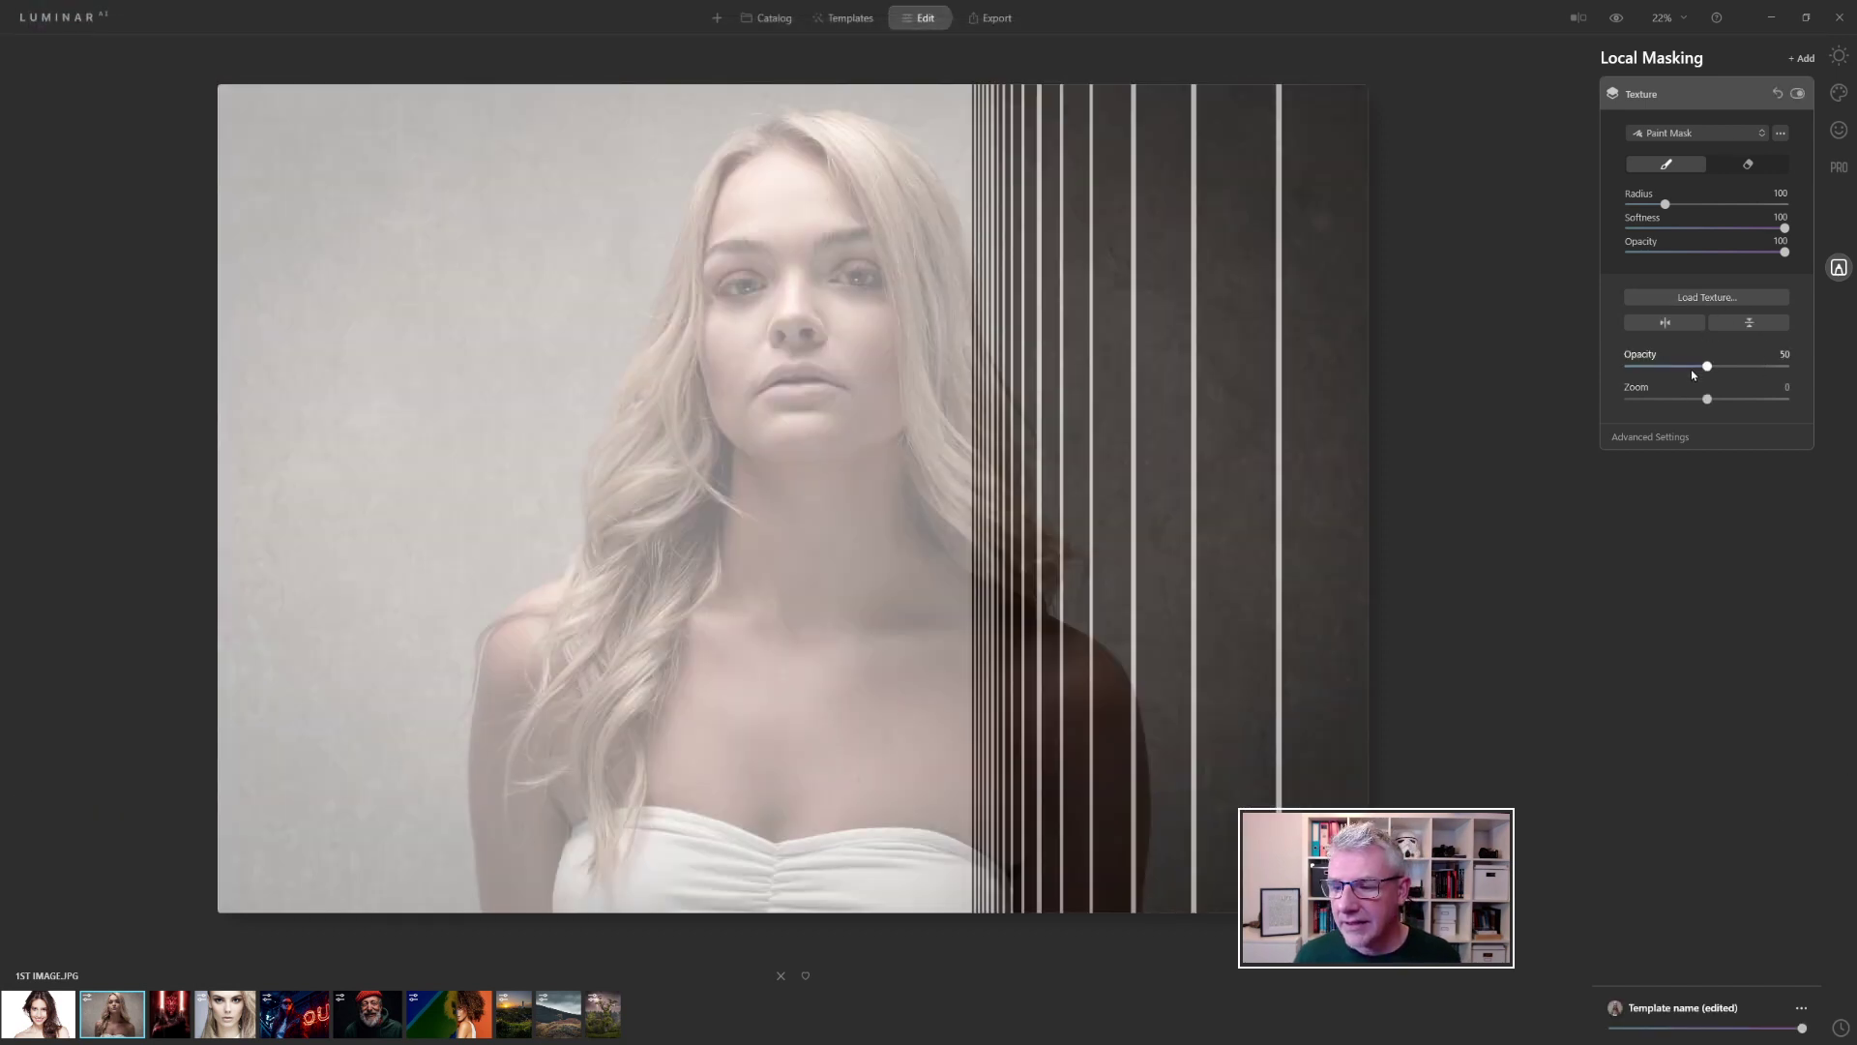
pyautogui.click(1650, 436)
pyautogui.click(1715, 468)
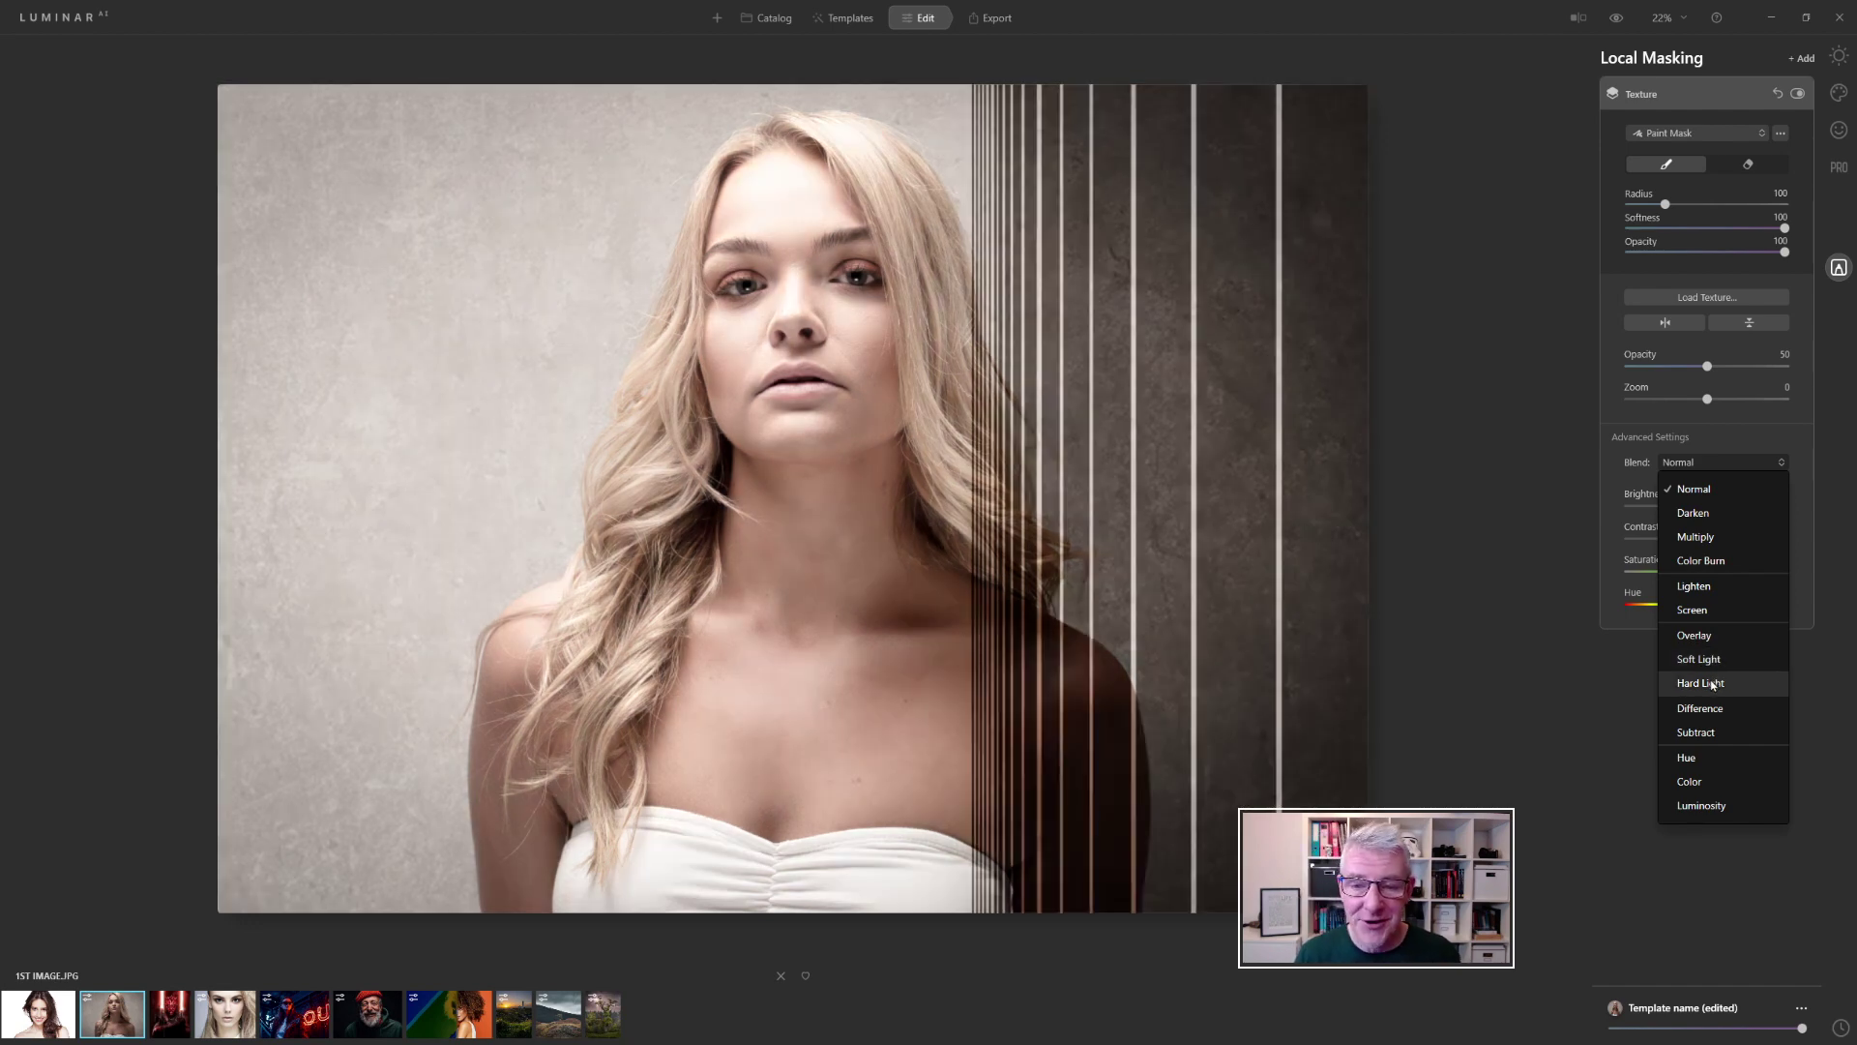
# Step: Set the frame 7 texture's blend mode to Difference, inverting the portrait into dark teal tones
pyautogui.click(1714, 708)
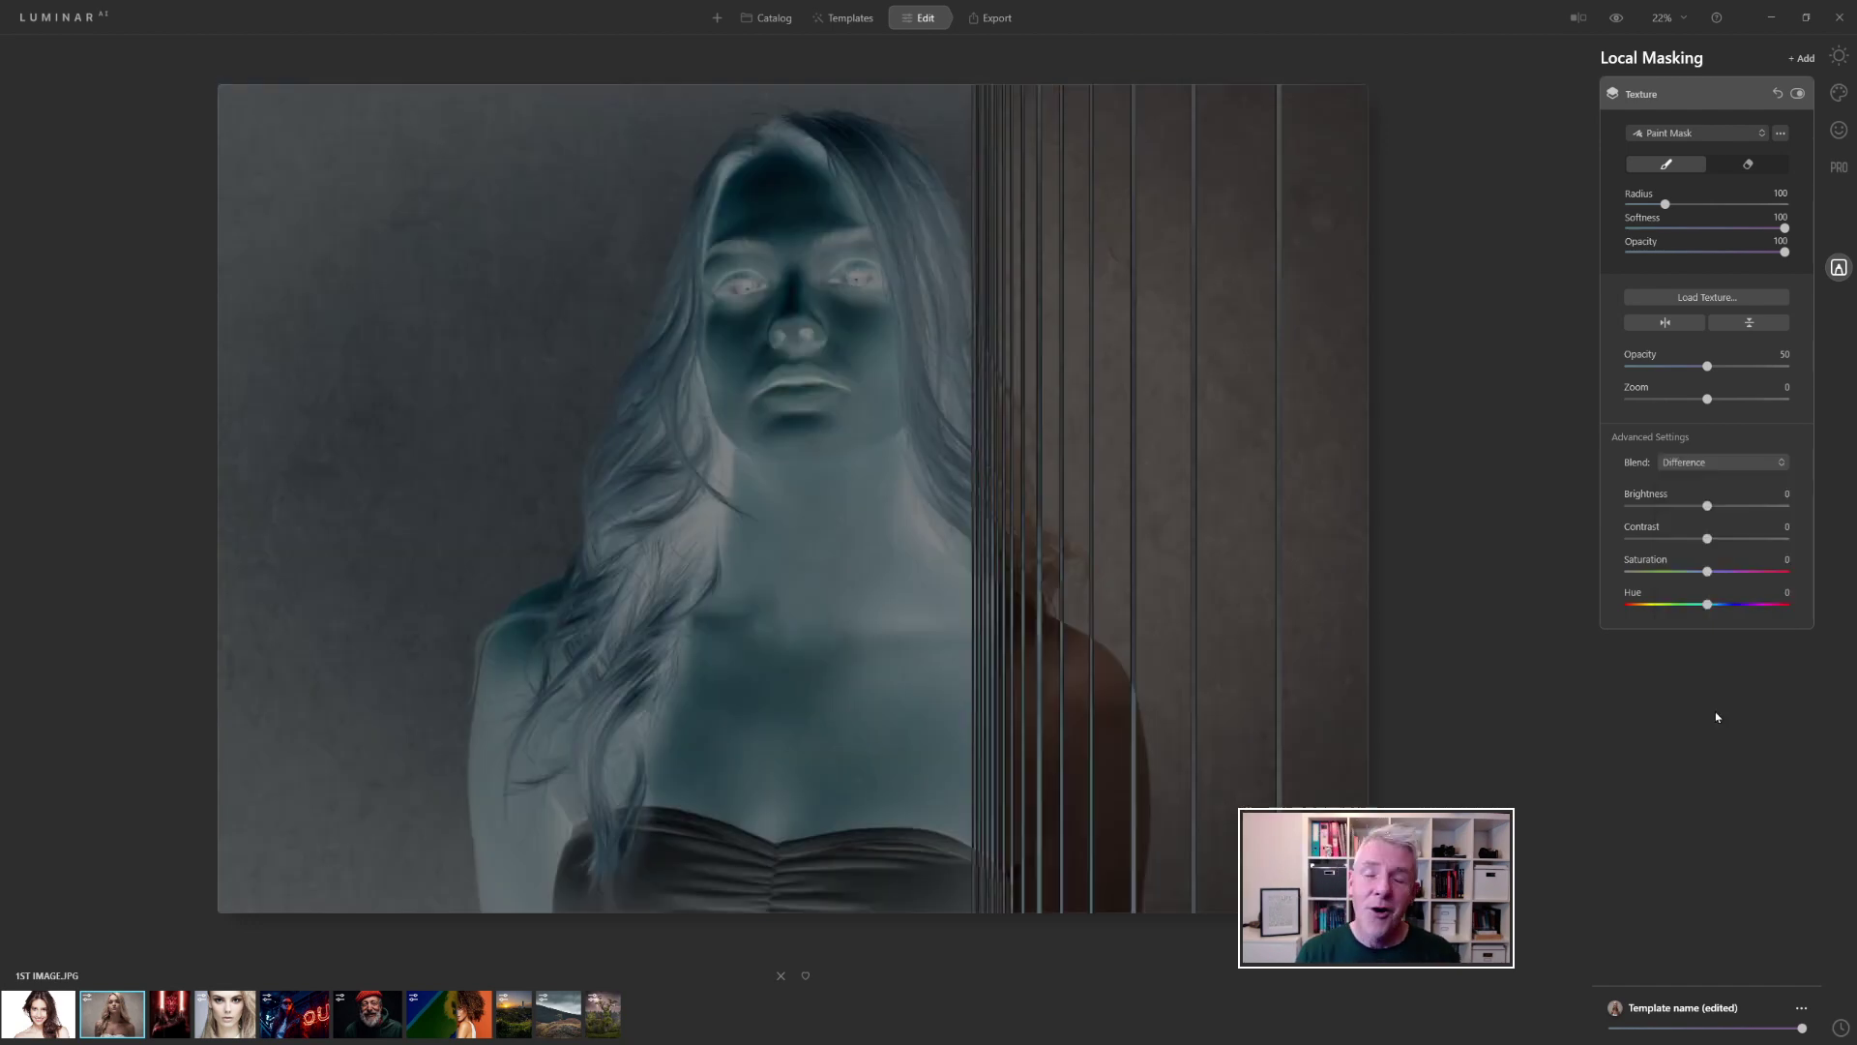